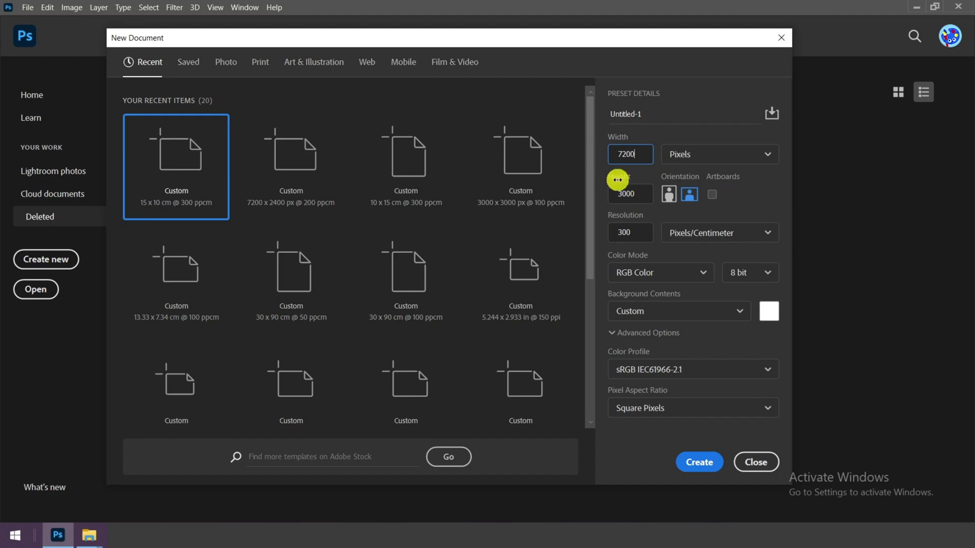
Step: Set the new document's height to 2400 px, with resolution in Pixels/Centimeter and RGB Color as the color mode
drag(638, 192, 612, 189)
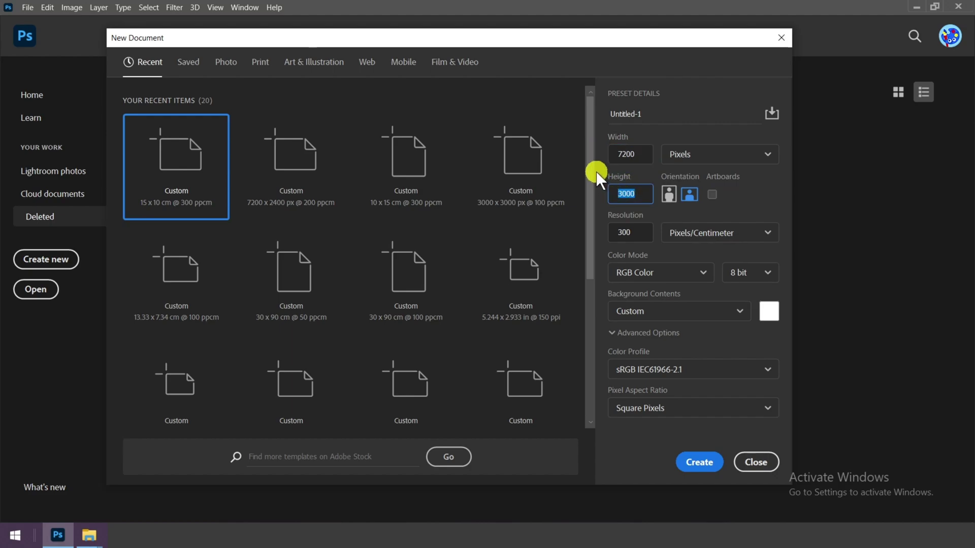
text(24)
click(695, 234)
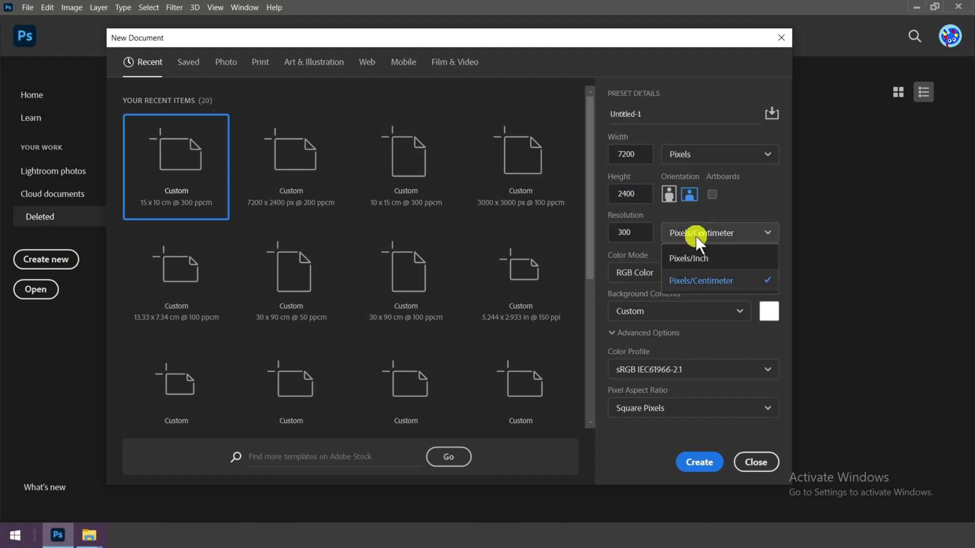
click(698, 282)
click(662, 274)
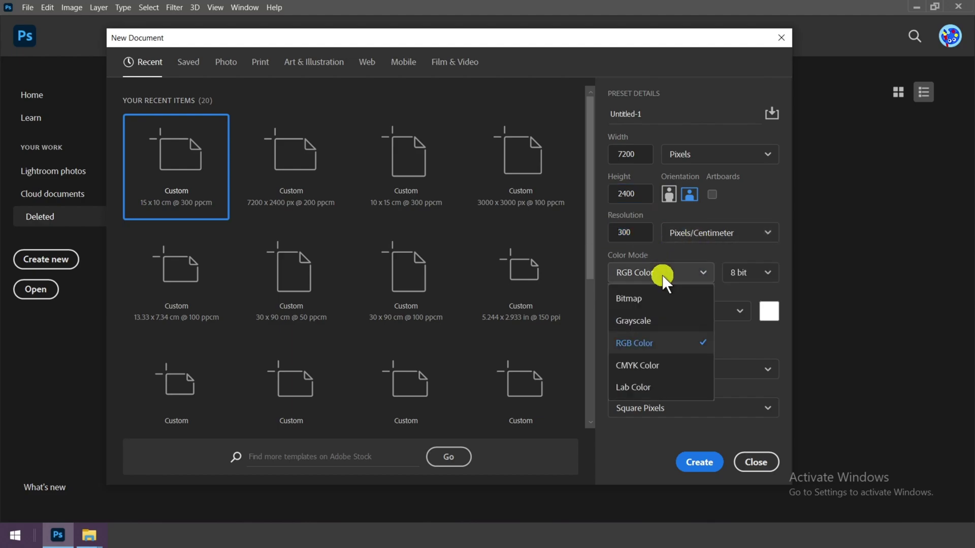
click(658, 344)
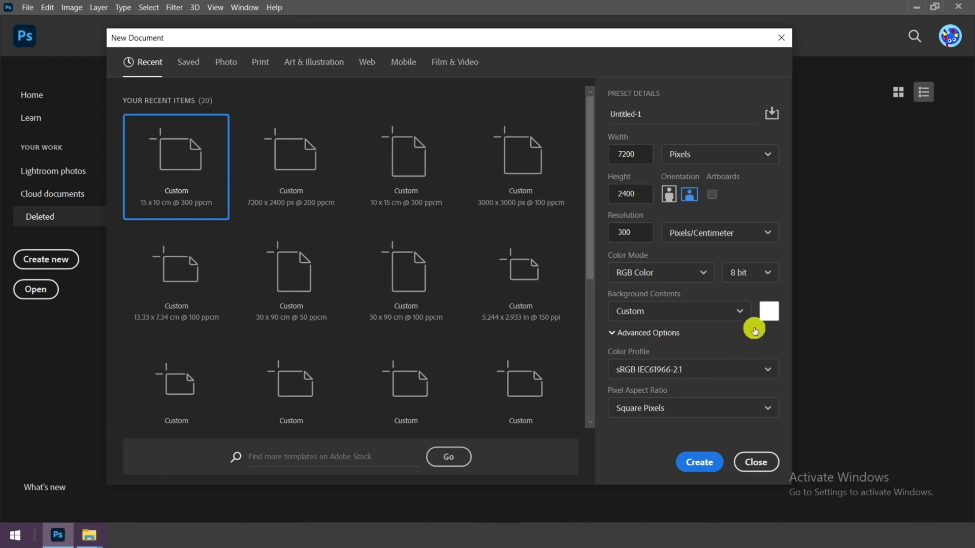
Step: Confirm white (ffffff) as the background color, create the document, and show the Layers panel
click(768, 311)
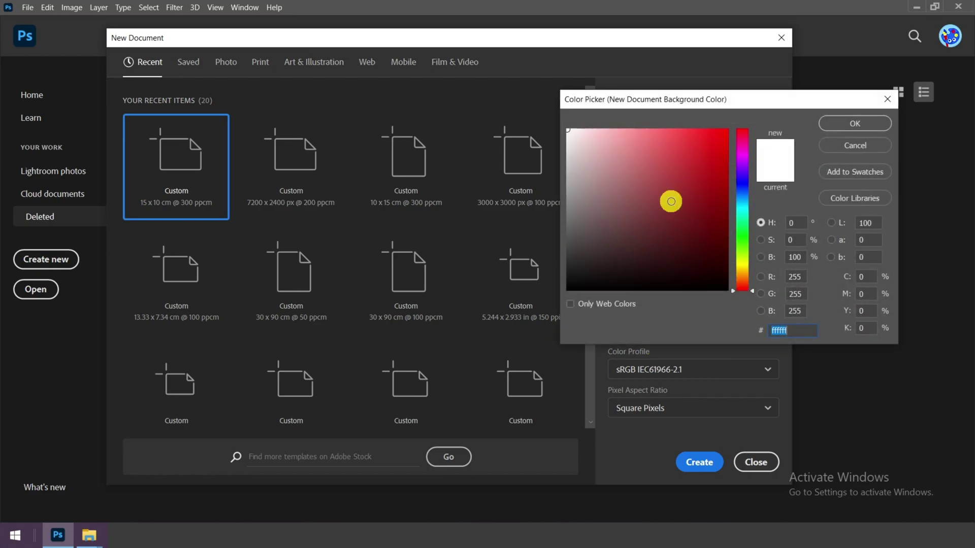
click(855, 123)
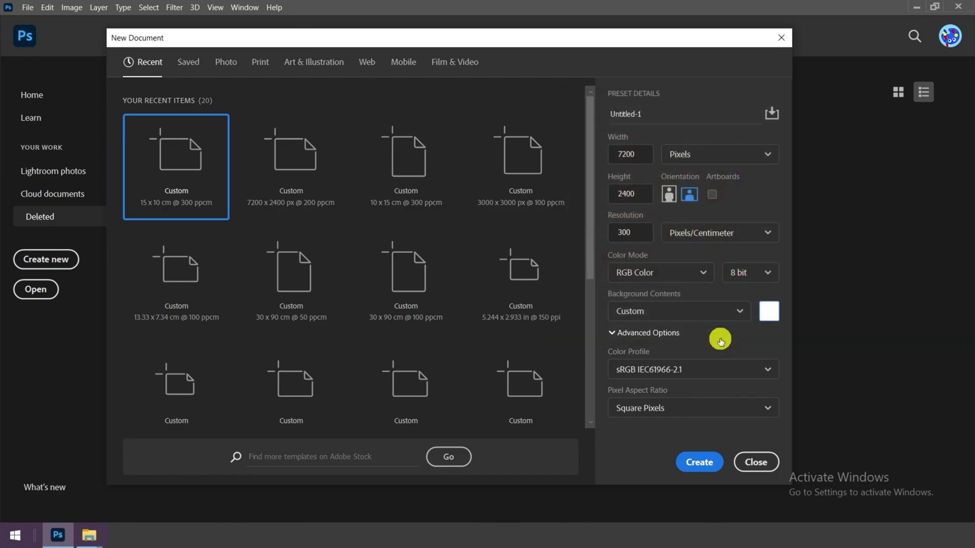
click(701, 461)
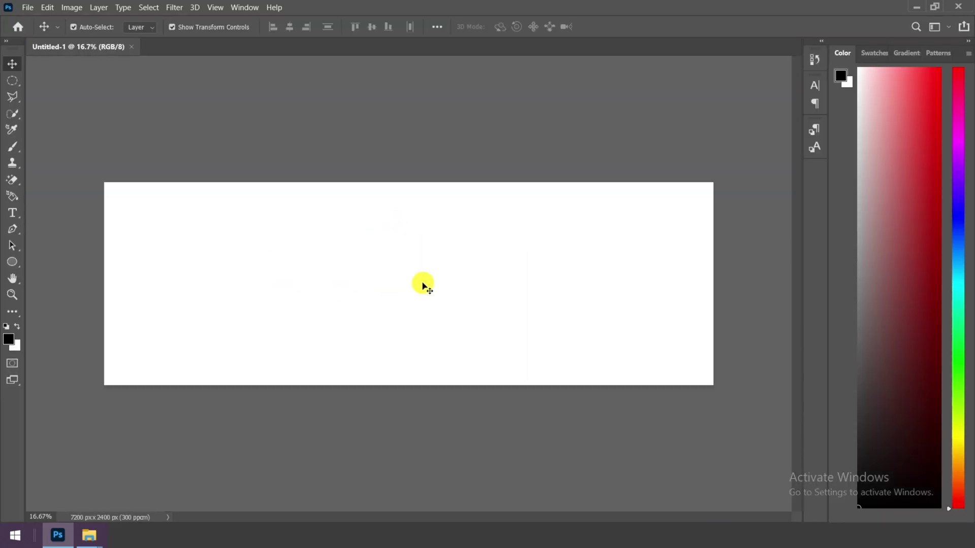
click(244, 7)
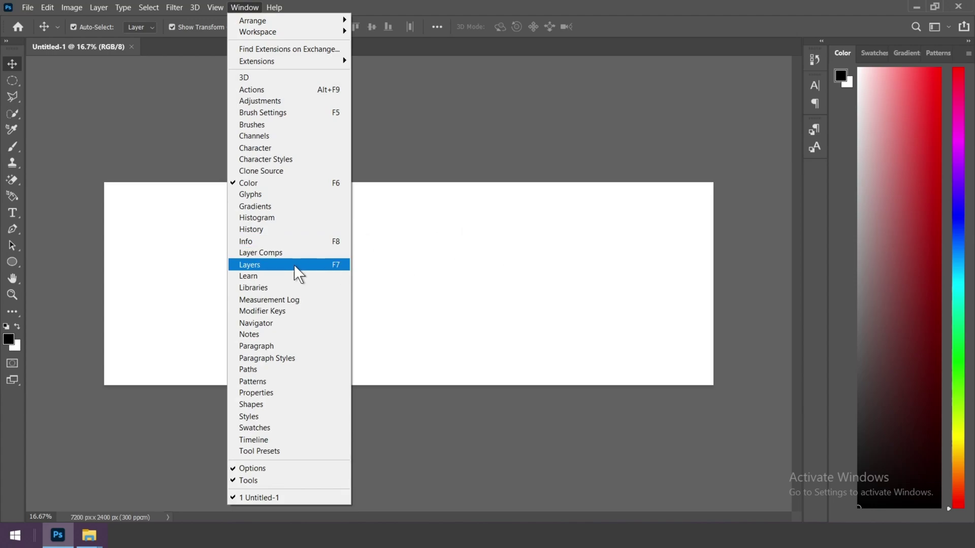
click(321, 264)
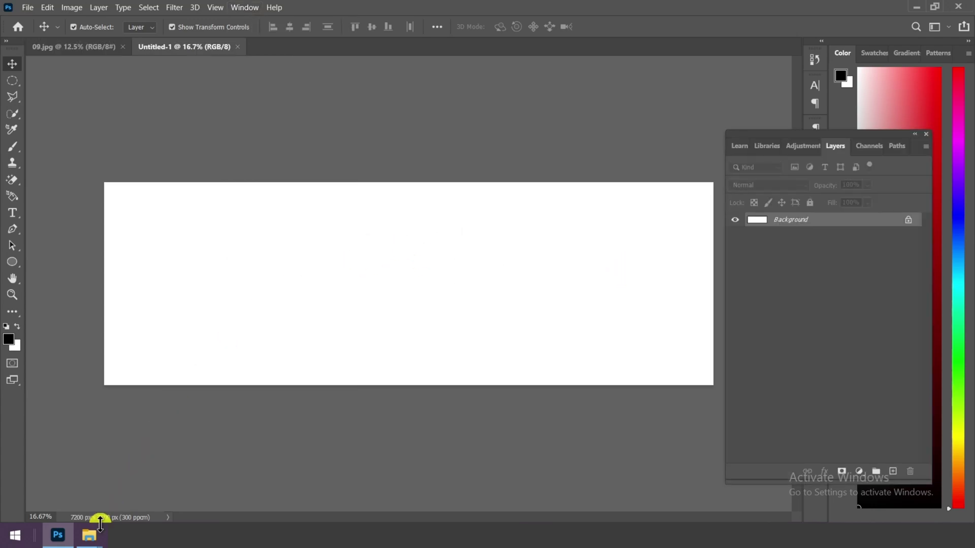
Step: Review the wedding photos in folder 5 and the text designs in the Wedding Tiff folder, then return to Photoshop
mouse_move(92, 535)
click(76, 496)
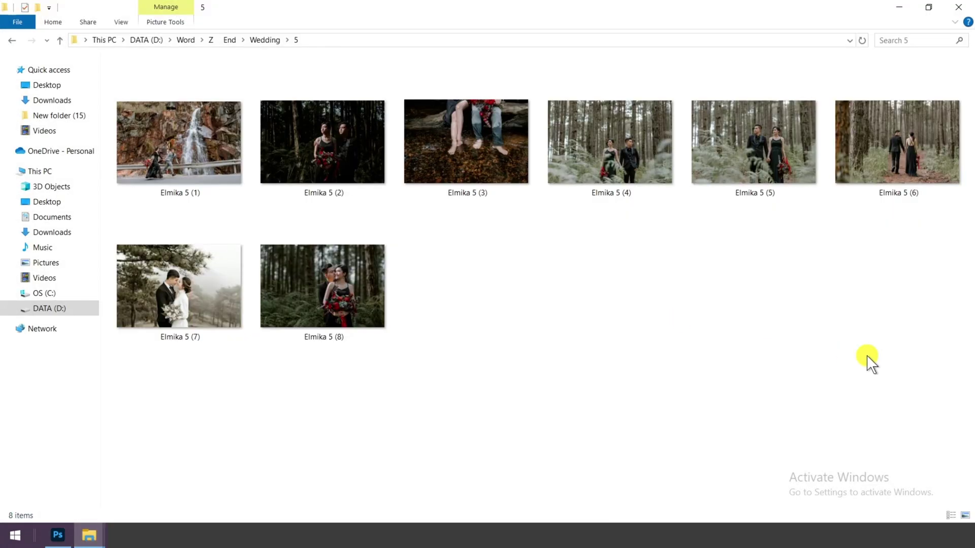
drag(902, 381, 91, 59)
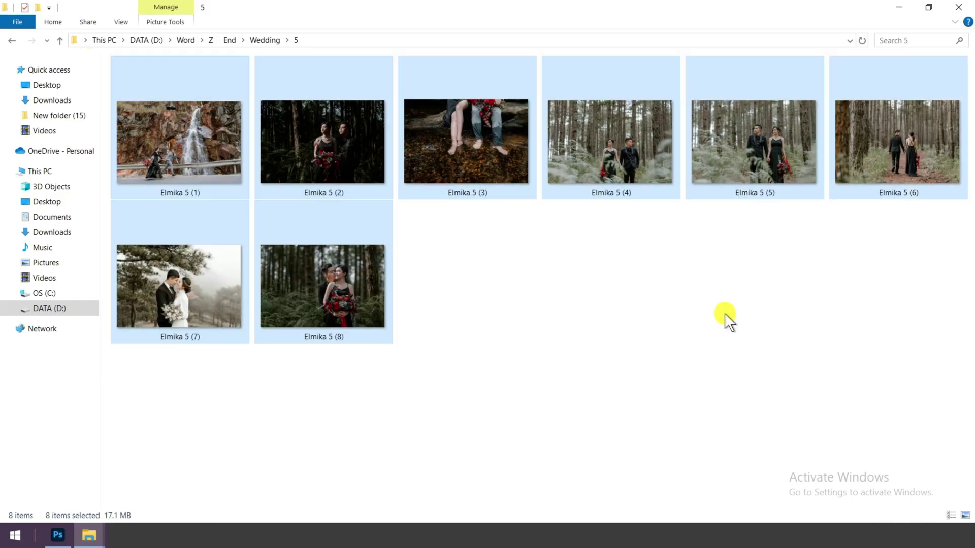
click(724, 313)
mouse_move(90, 537)
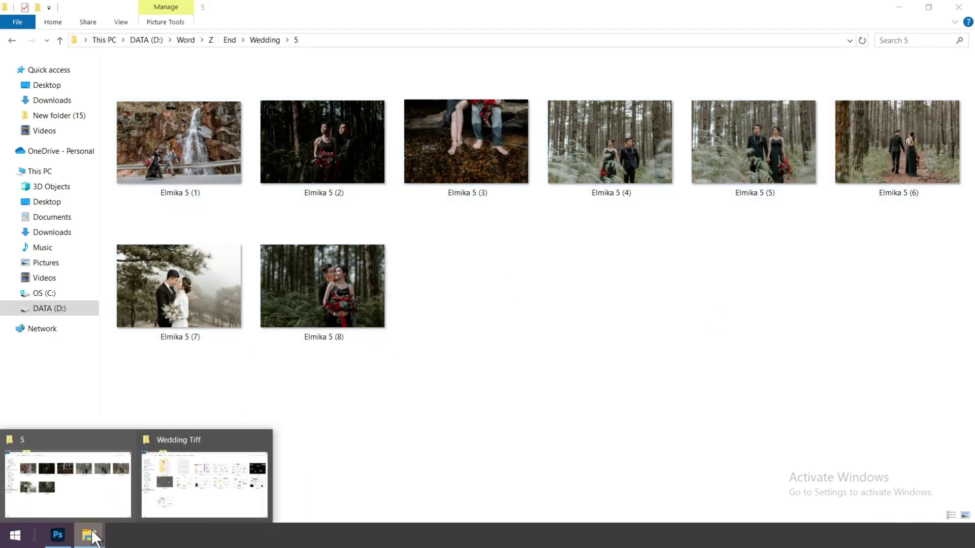
click(187, 498)
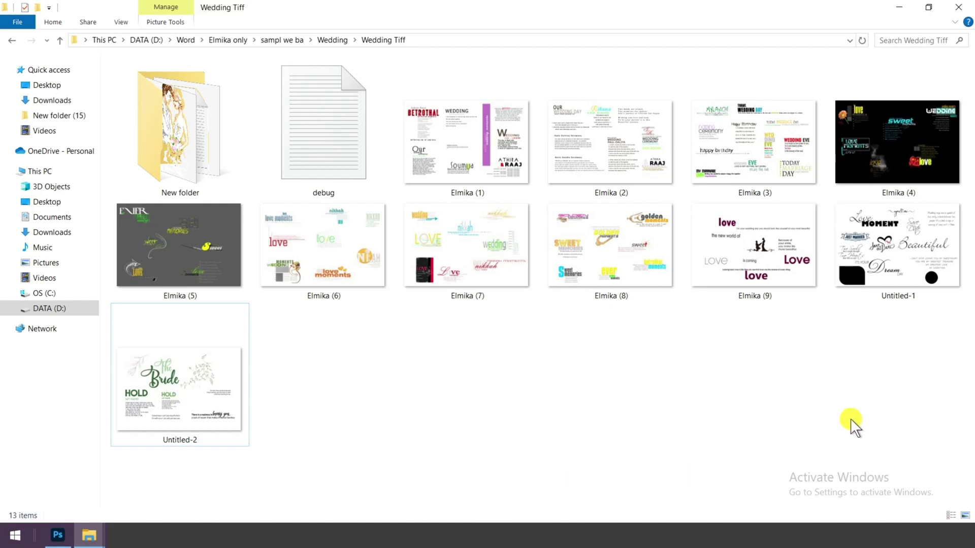
drag(866, 424, 91, 86)
click(482, 383)
click(57, 535)
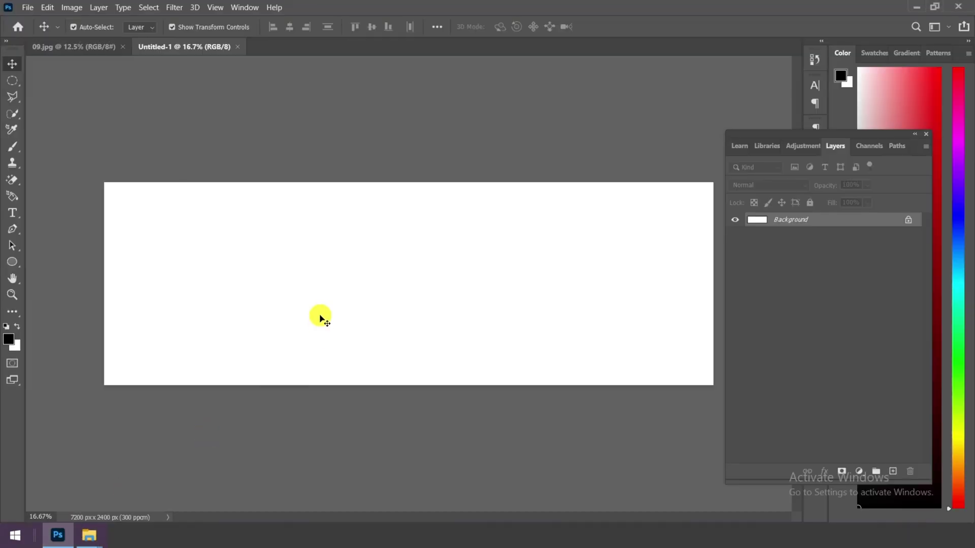
Step: Set up the Ellipse tool in Shape mode with a grey 777777 fill
click(12, 261)
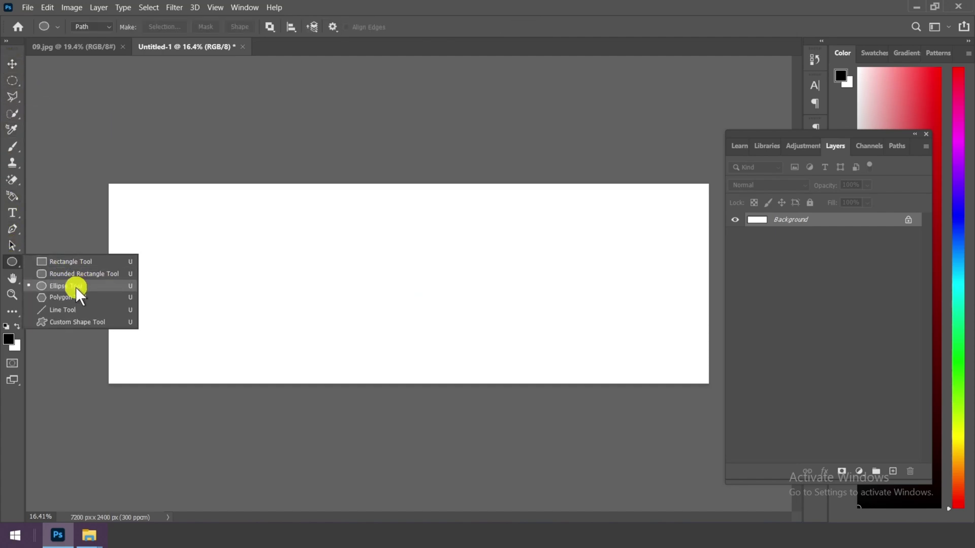
click(75, 287)
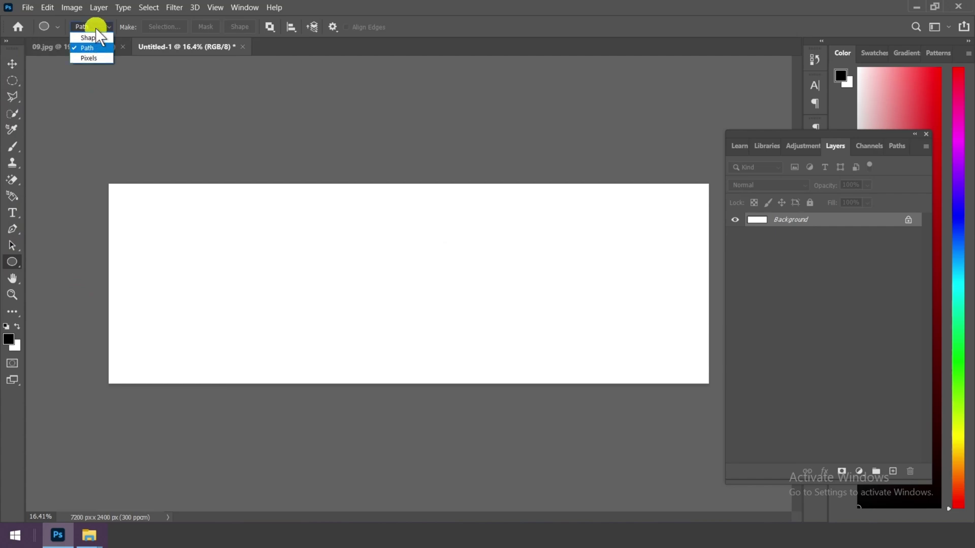
click(91, 37)
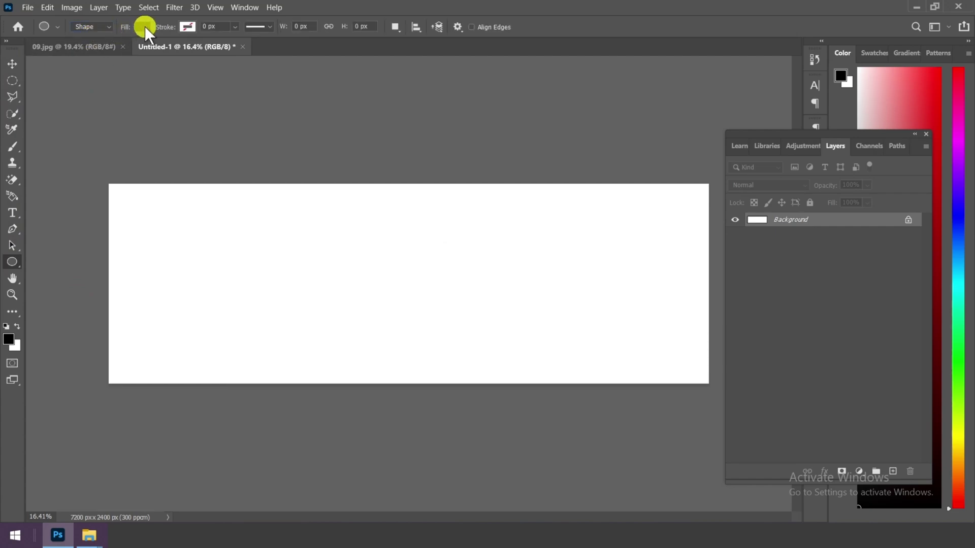
click(144, 26)
click(221, 49)
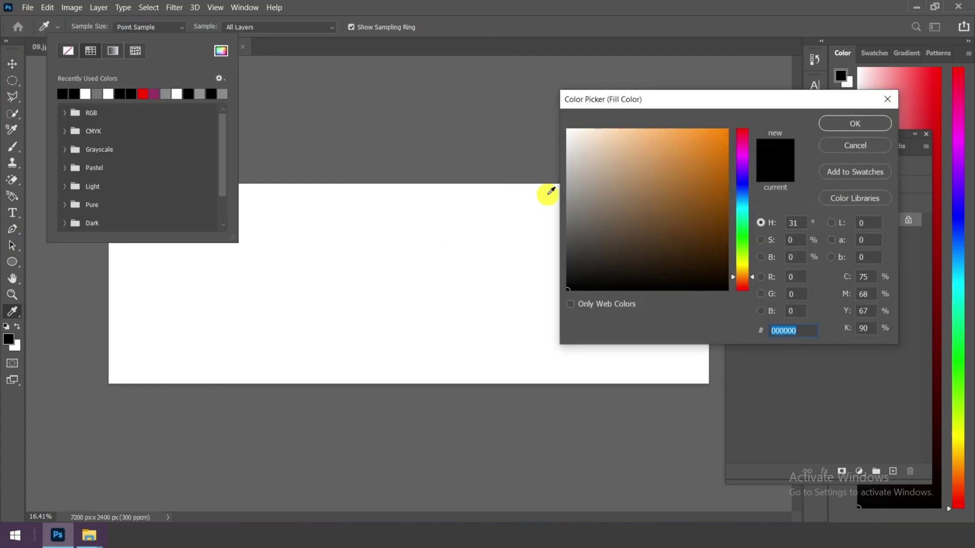
drag(579, 218, 540, 212)
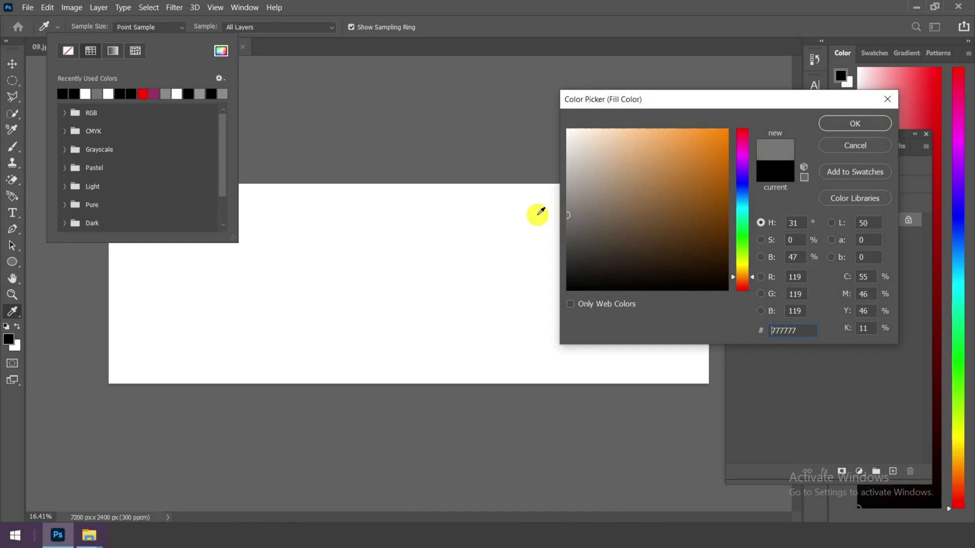
double_click(790, 329)
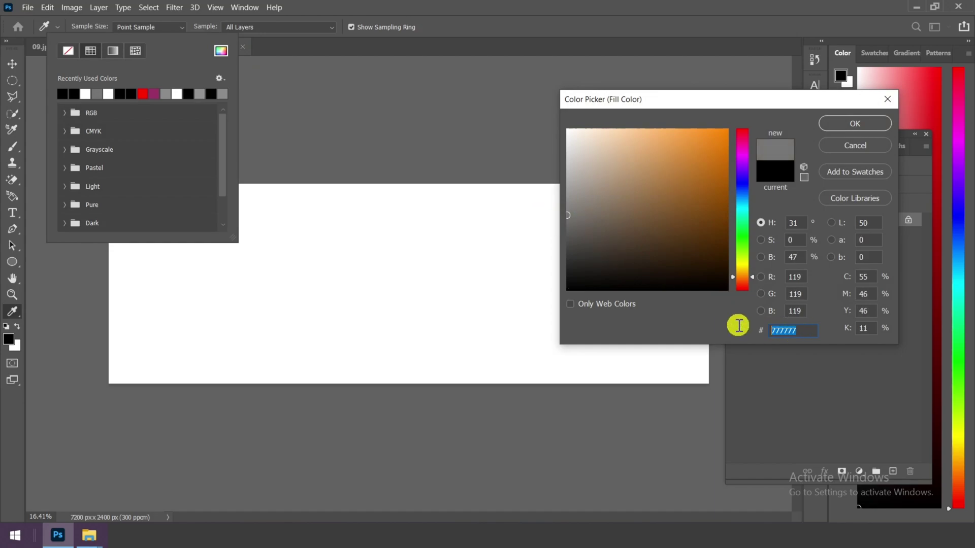
click(840, 127)
Step: Draw a circle without a stroke, about 1888 px in diameter, on the left half of the canvas
click(186, 26)
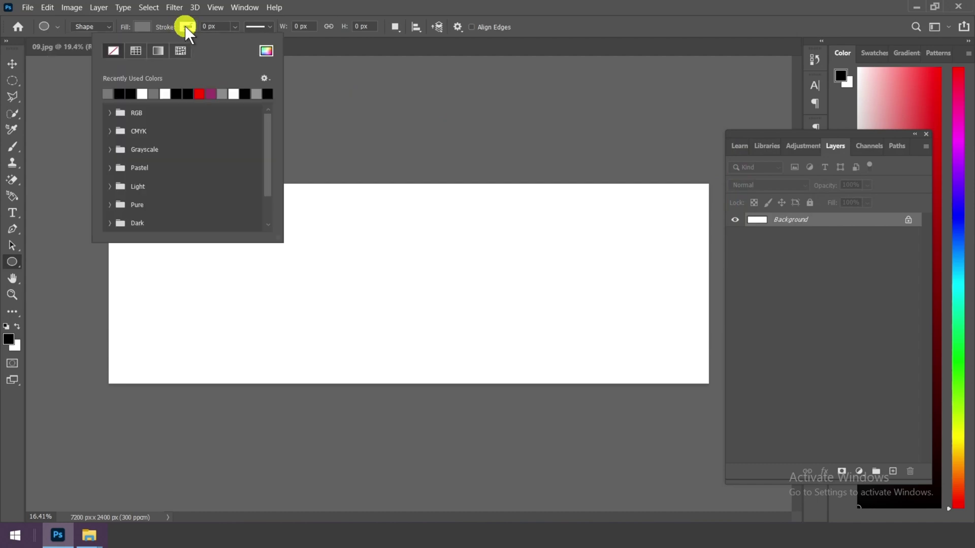
click(193, 26)
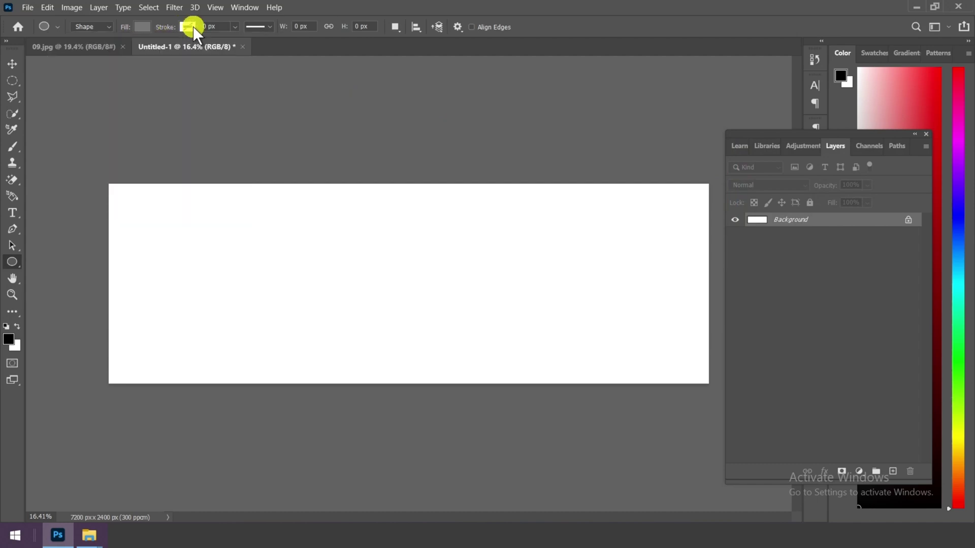
drag(203, 217, 376, 375)
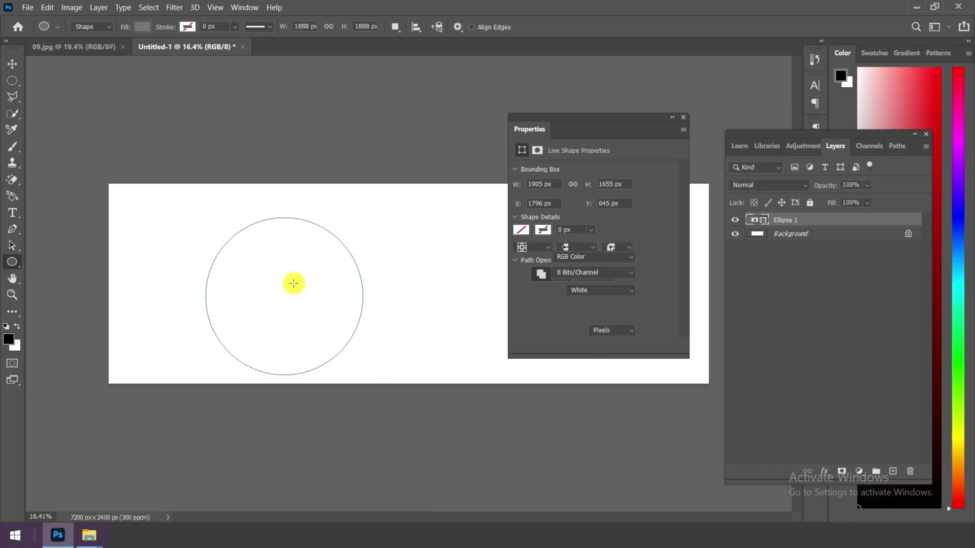
click(681, 118)
Step: Move the grey circle up slightly so it sits vertically centred on the canvas
key(ctrl+0)
click(12, 63)
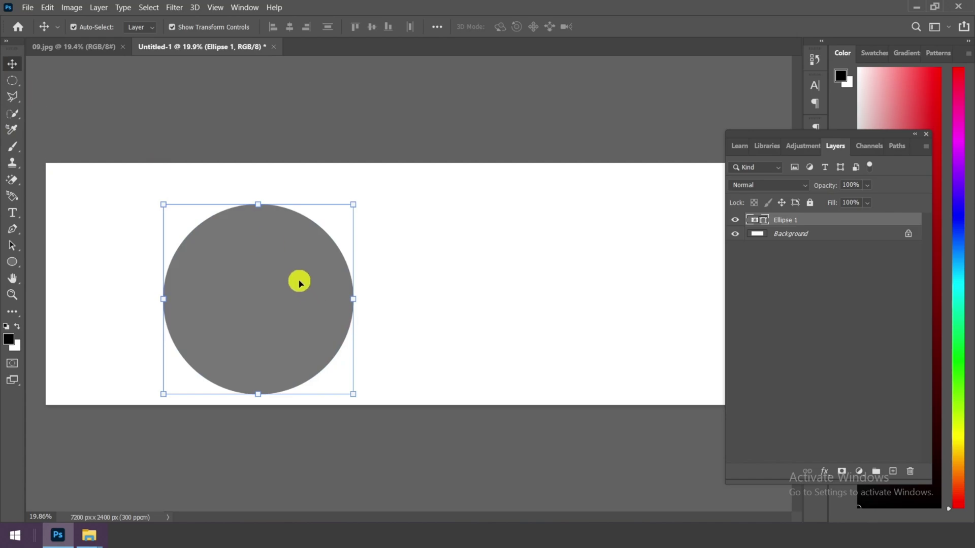
drag(300, 283, 301, 268)
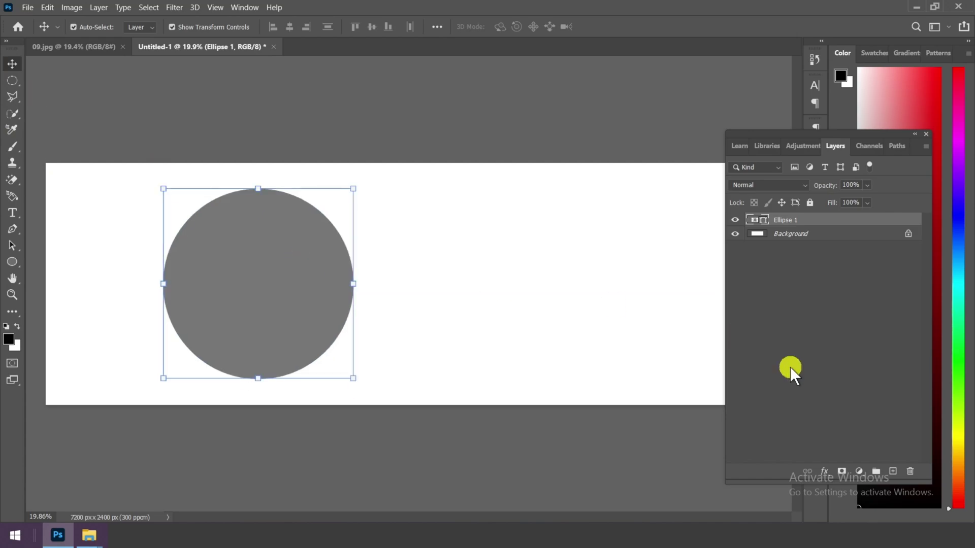
Step: Add a Stroke layer style to the circle with a size of 80 px, positioned Inside
click(825, 470)
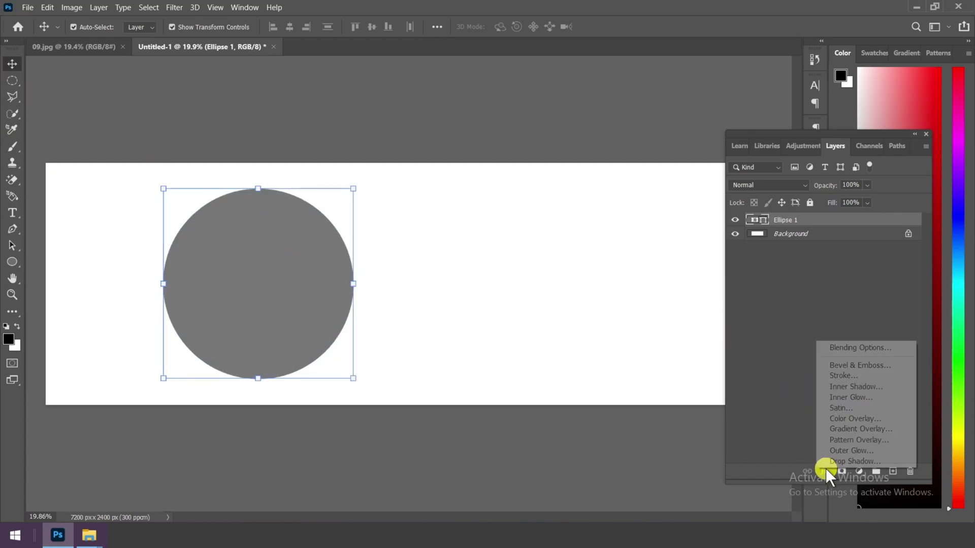
click(858, 349)
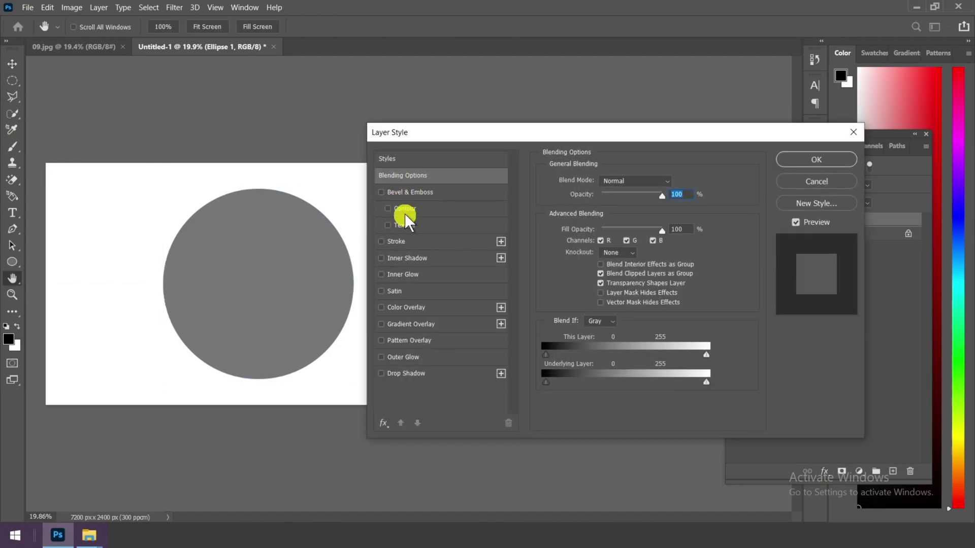
click(396, 242)
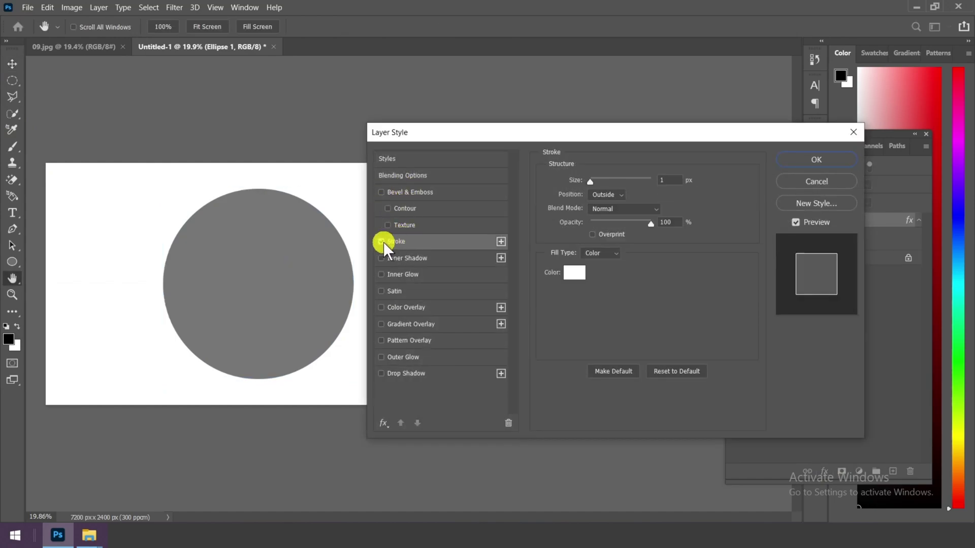
click(662, 181)
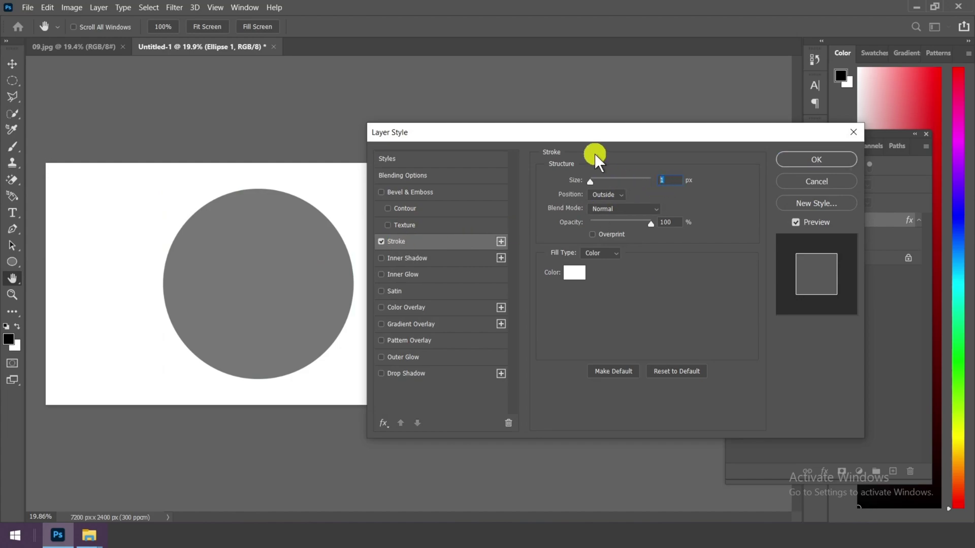
text(80)
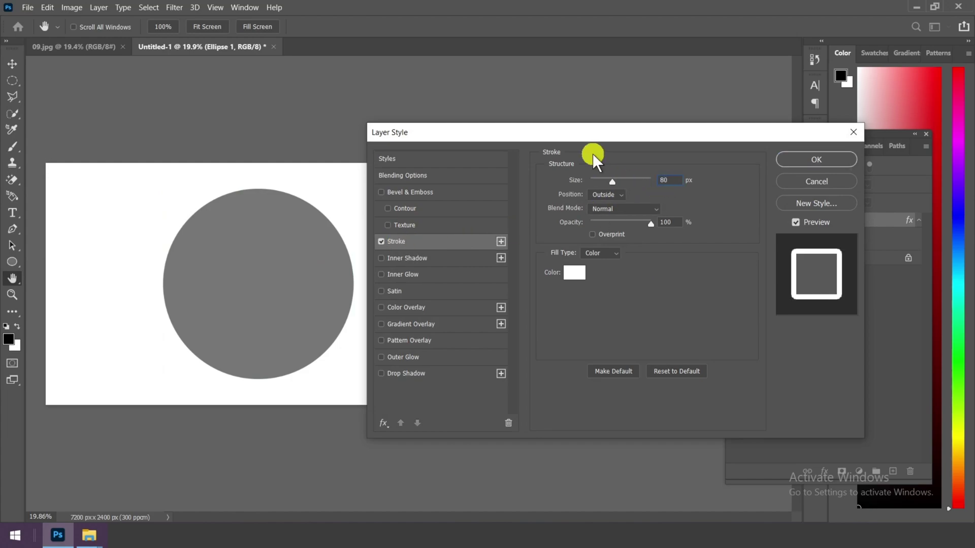
click(605, 195)
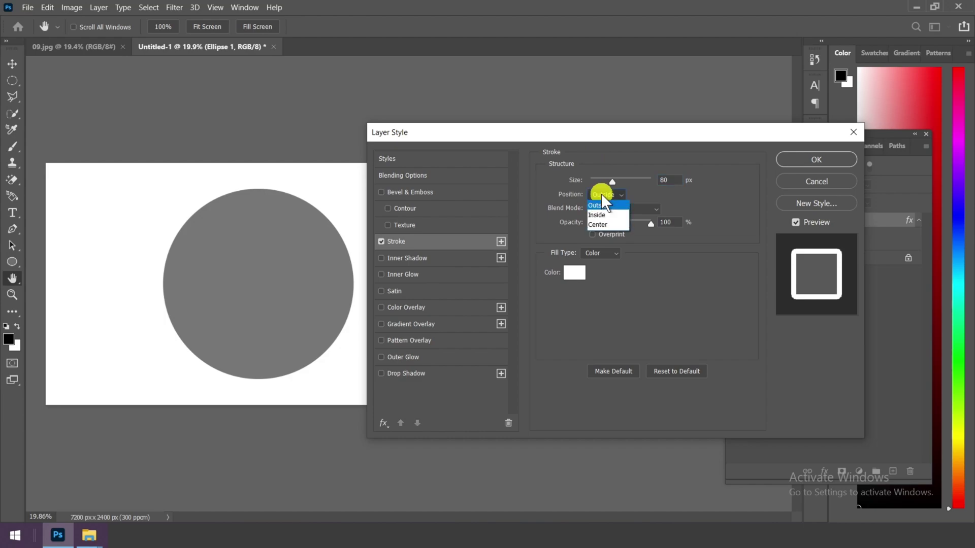
click(600, 216)
Step: Set the stroke to Normal blend mode and 45% opacity with a Color fill in white ffffff
click(610, 208)
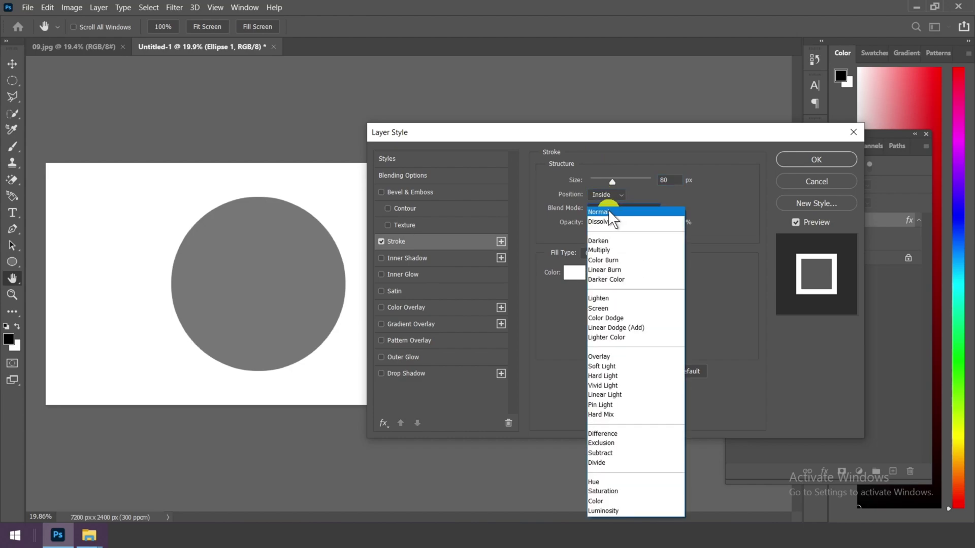
click(609, 210)
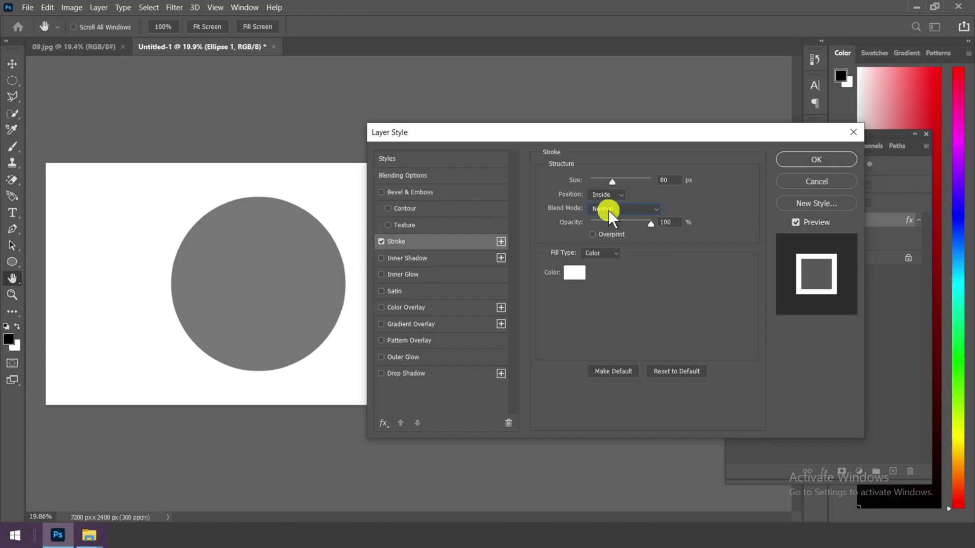
text(45)
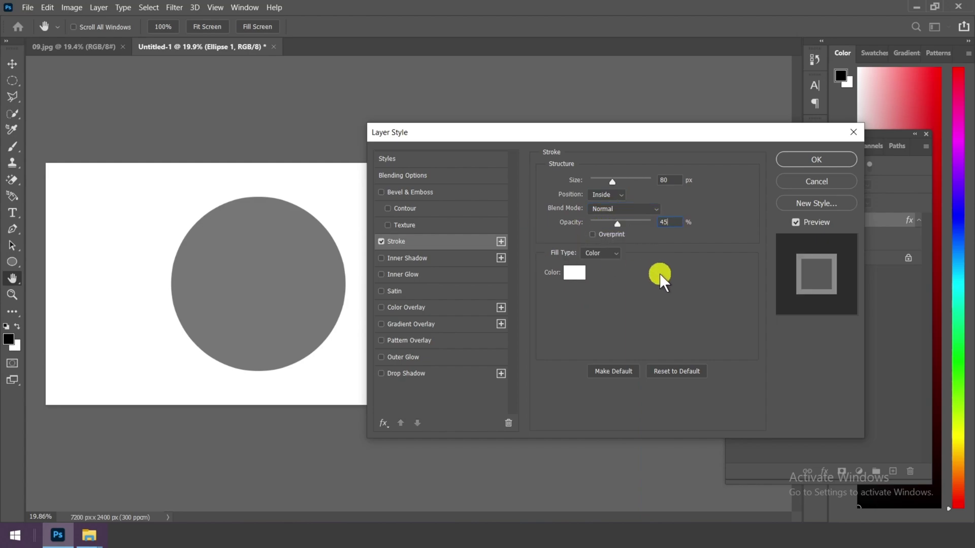
click(600, 253)
click(589, 266)
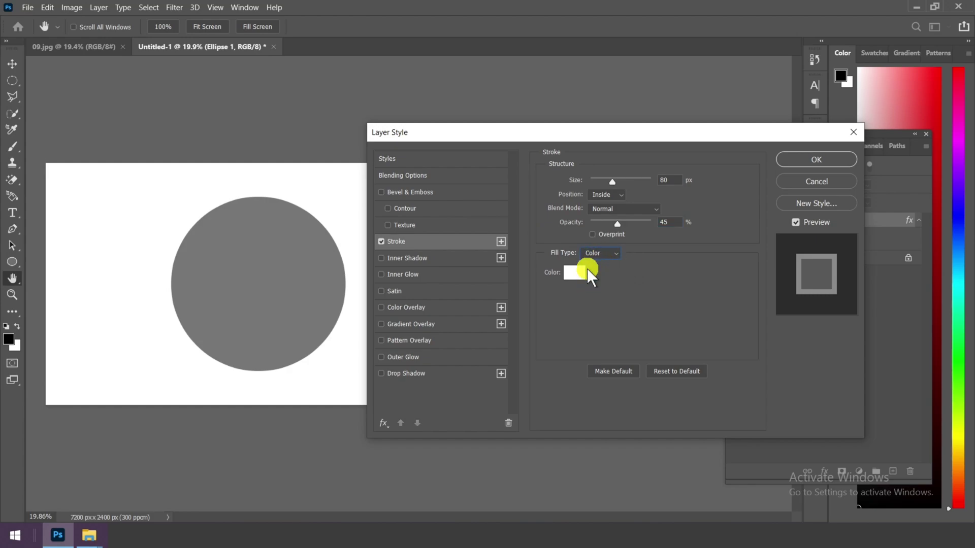
click(574, 273)
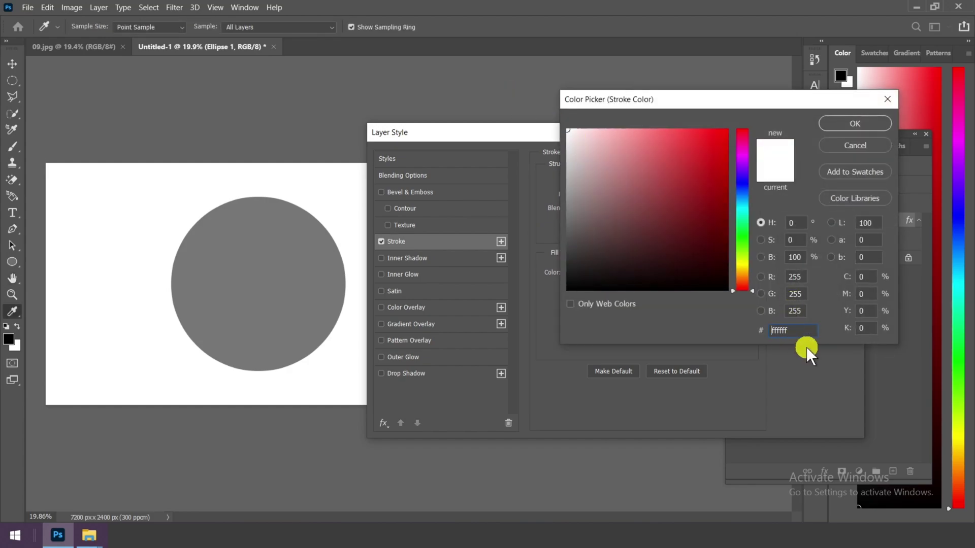
click(856, 125)
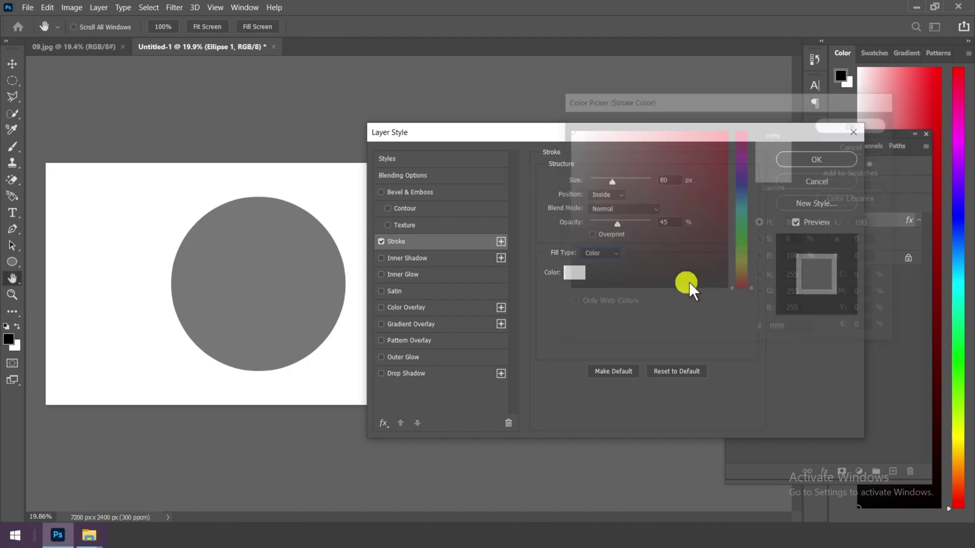
Step: Enable a Drop Shadow on the circle with Multiply blend mode, black 000000 colour and 50% opacity
click(406, 374)
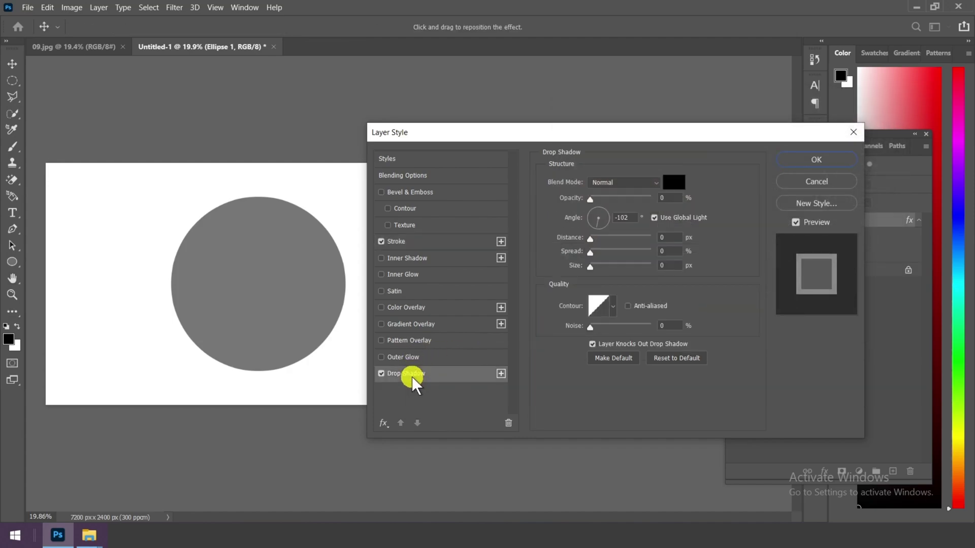
click(637, 182)
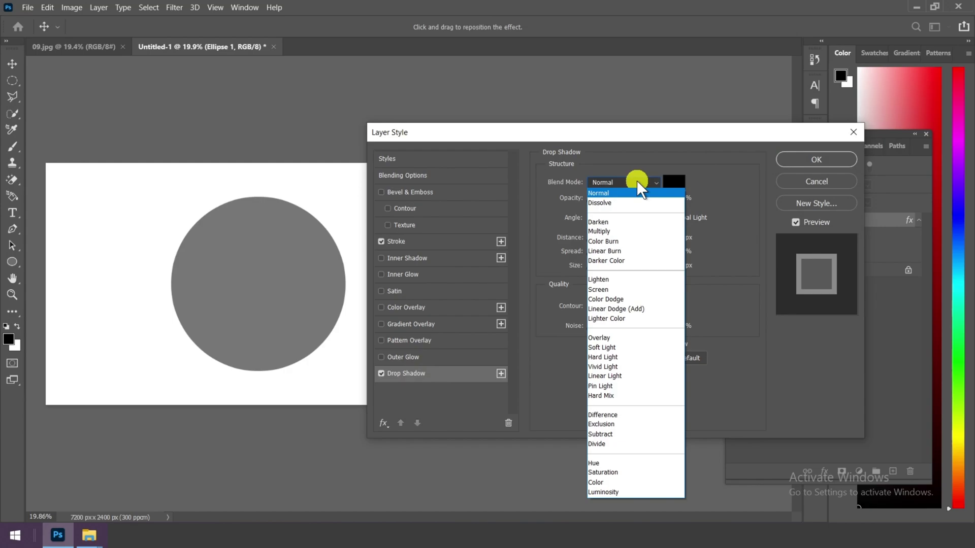
click(604, 232)
click(678, 182)
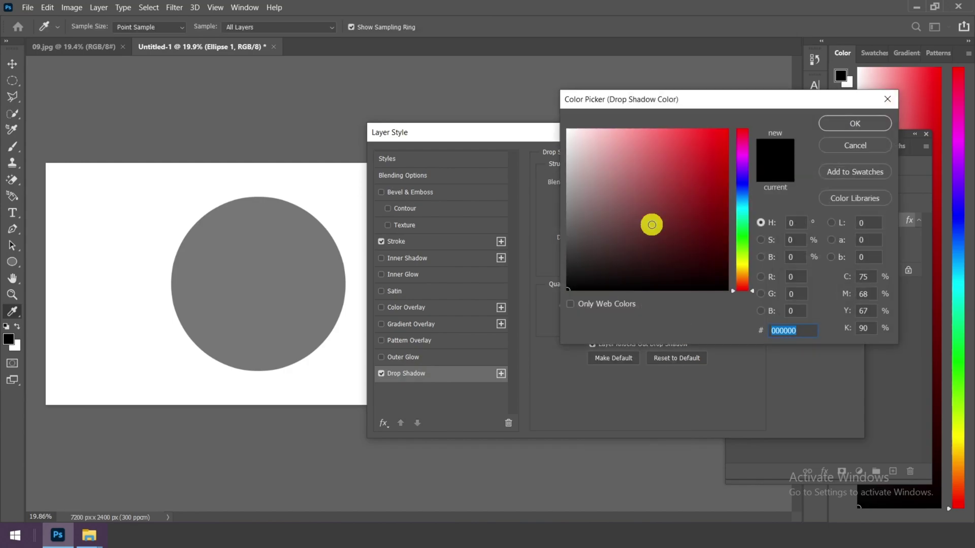
drag(818, 326, 705, 328)
click(847, 121)
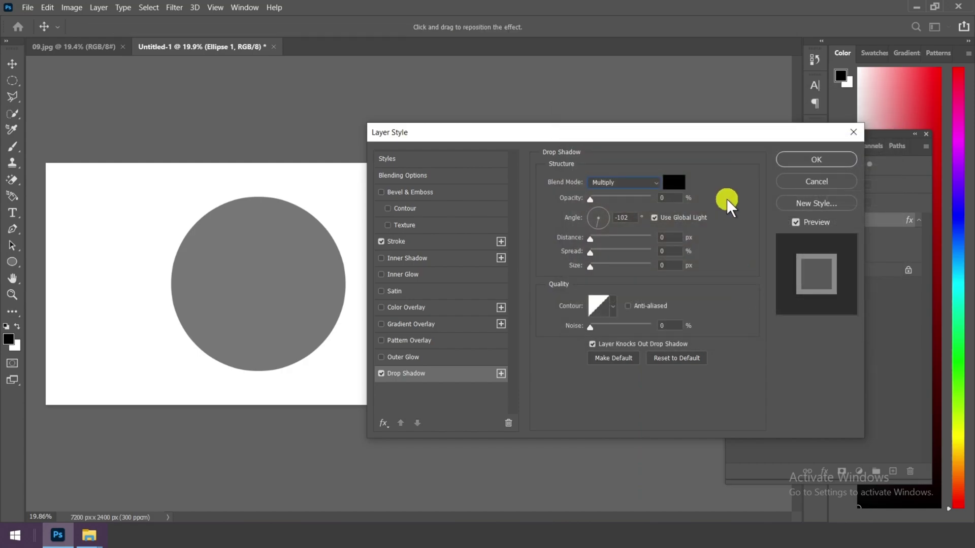
double_click(668, 199)
text(5)
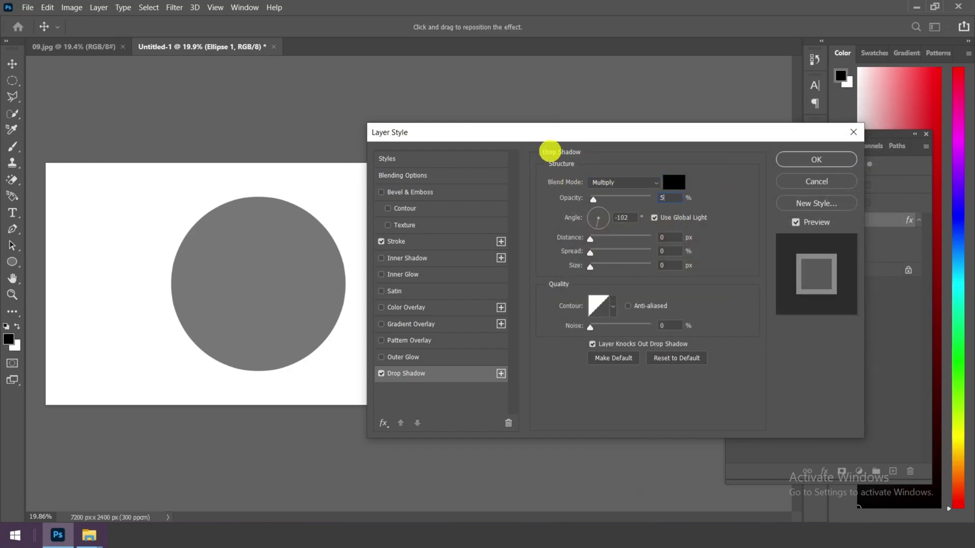
text(0)
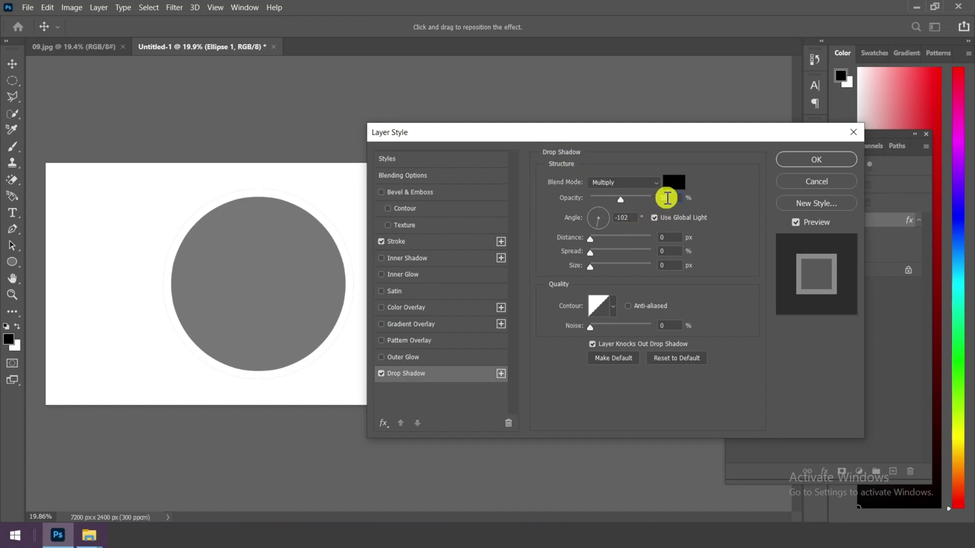
Step: Set the drop shadow's angle to 60°, distance to 4 px and size to 80 px, and apply the layer style
double_click(611, 213)
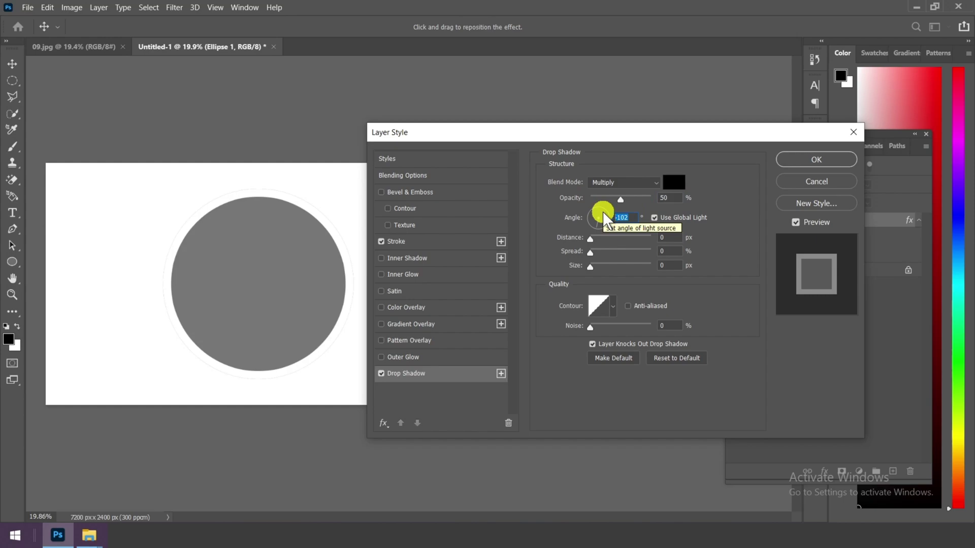
text(60)
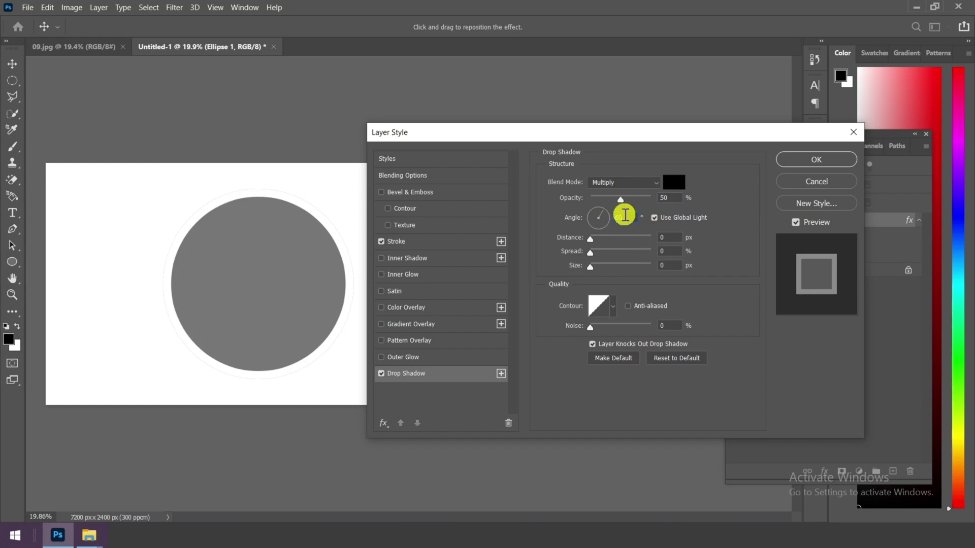
key(Tab)
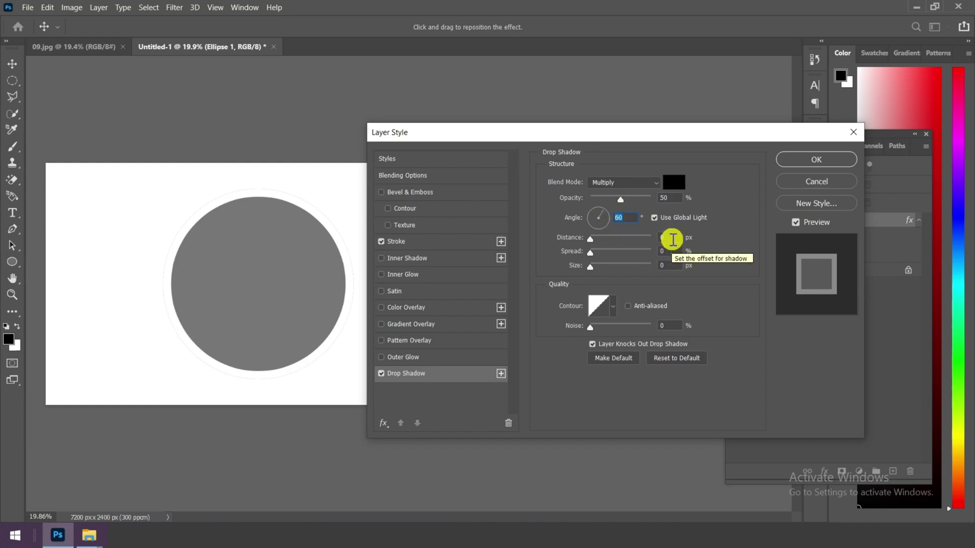
text(4)
key(Tab)
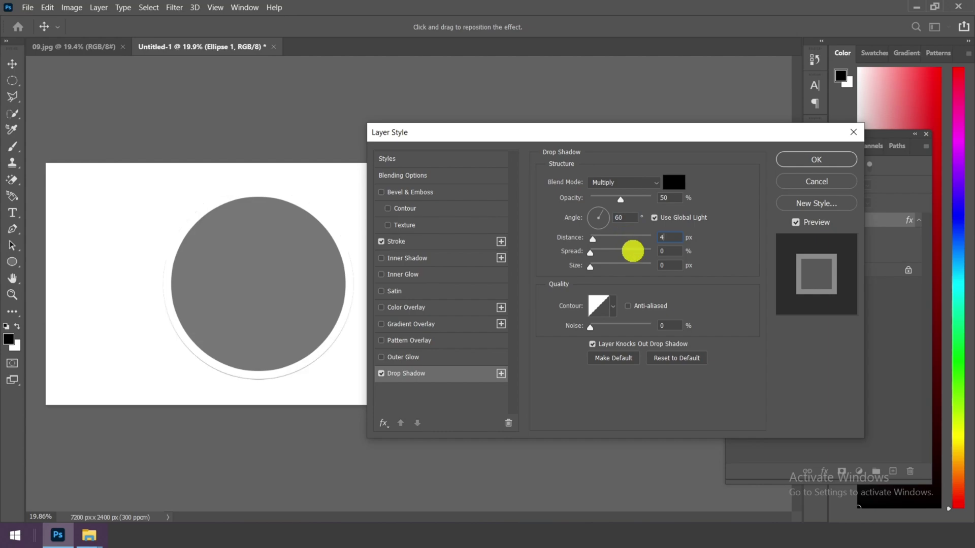
key(Tab)
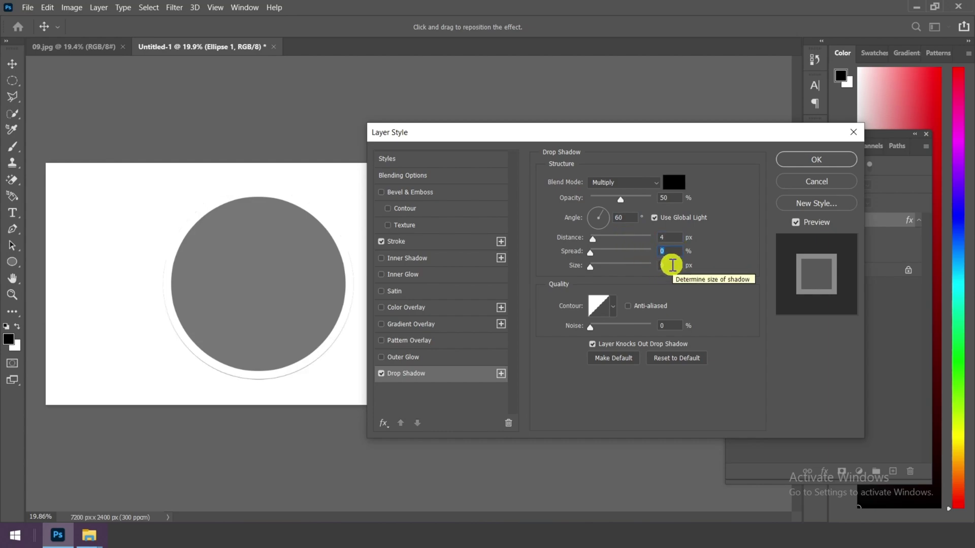
text(80)
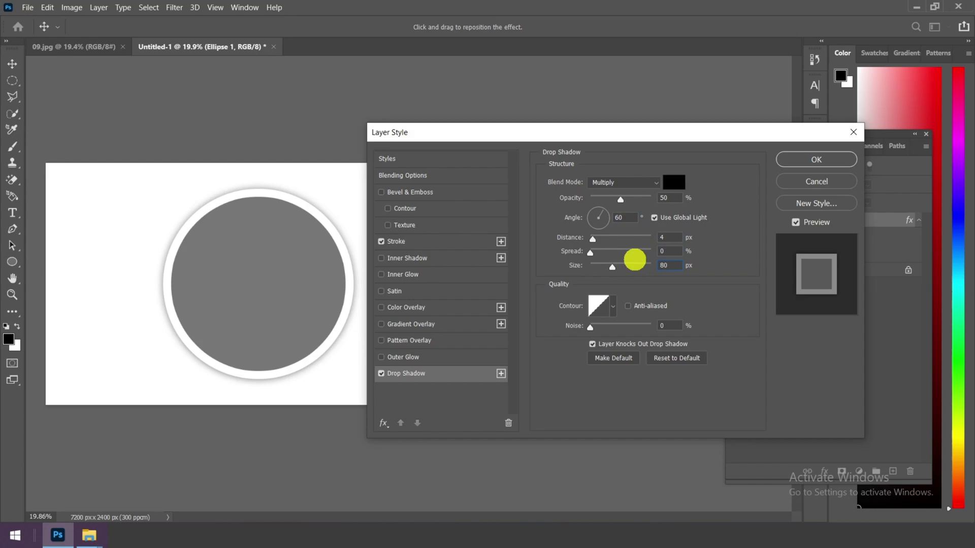
click(670, 325)
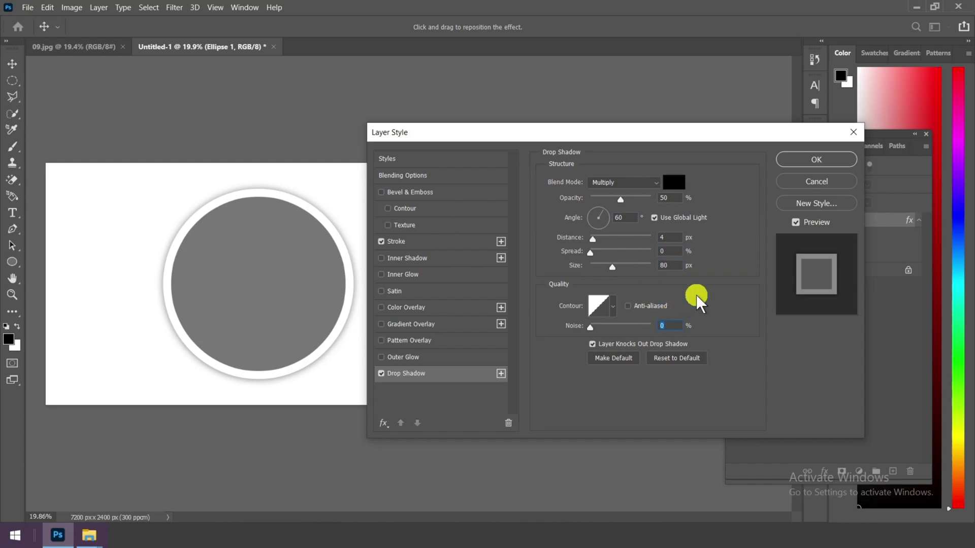
click(814, 161)
Step: Duplicate the circle layer and scale the copy to about 2827 px in diameter, extending beyond the canvas's upper edge
key(ctrl+j)
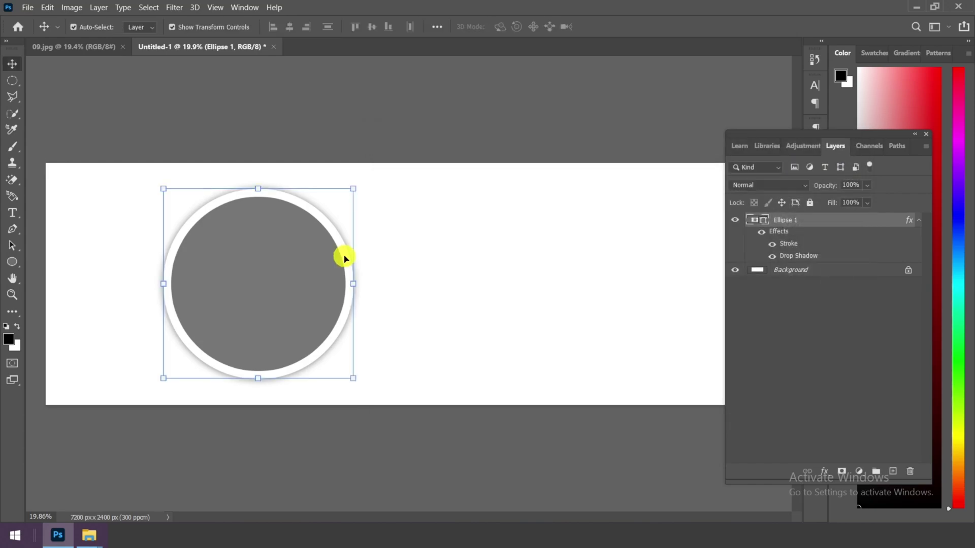
key(ctrl+t)
key(shift)
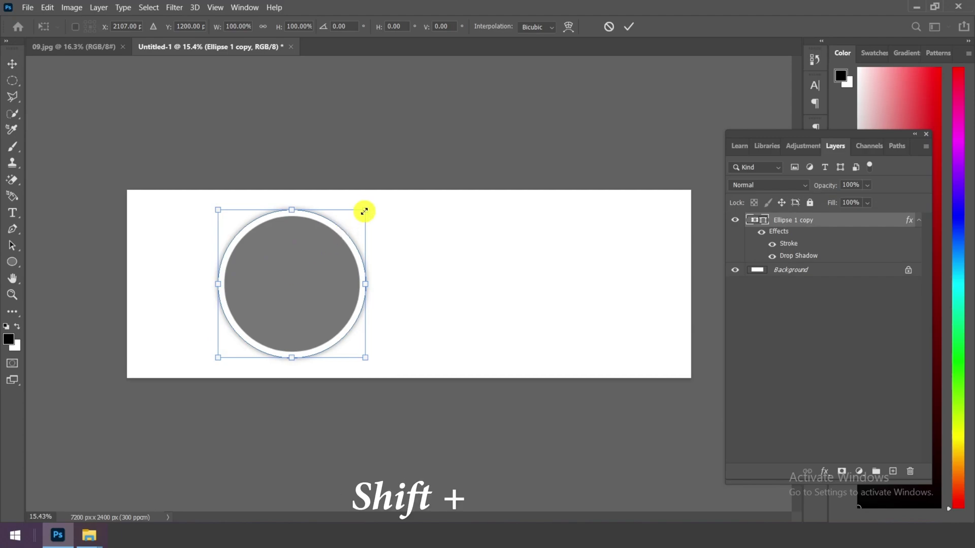
drag(364, 211, 431, 167)
key(Return)
key(ctrl+t)
drag(208, 157, 205, 154)
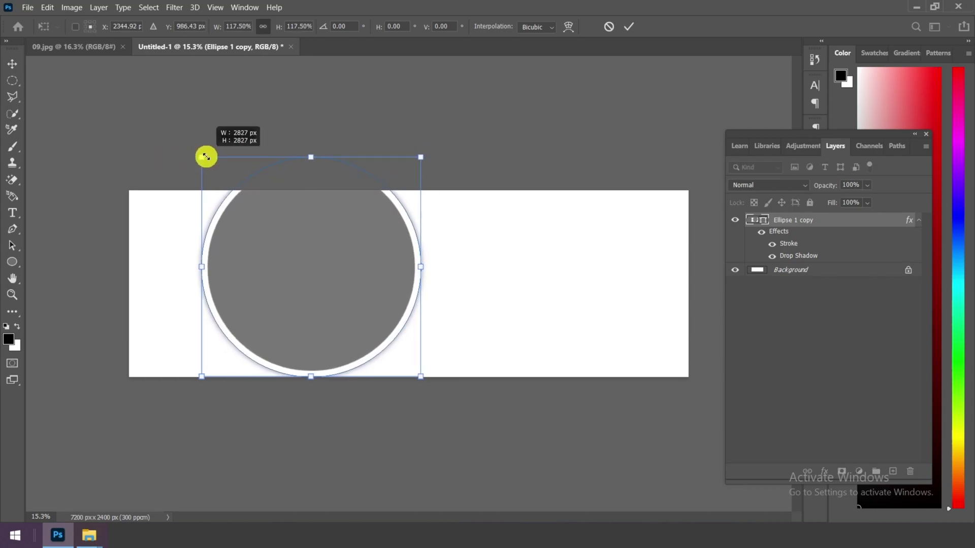
Step: Move the enlarged circle right along the canvas's lower edge until it crosses the middle, and commit the transform
scroll(317, 367, up, 3)
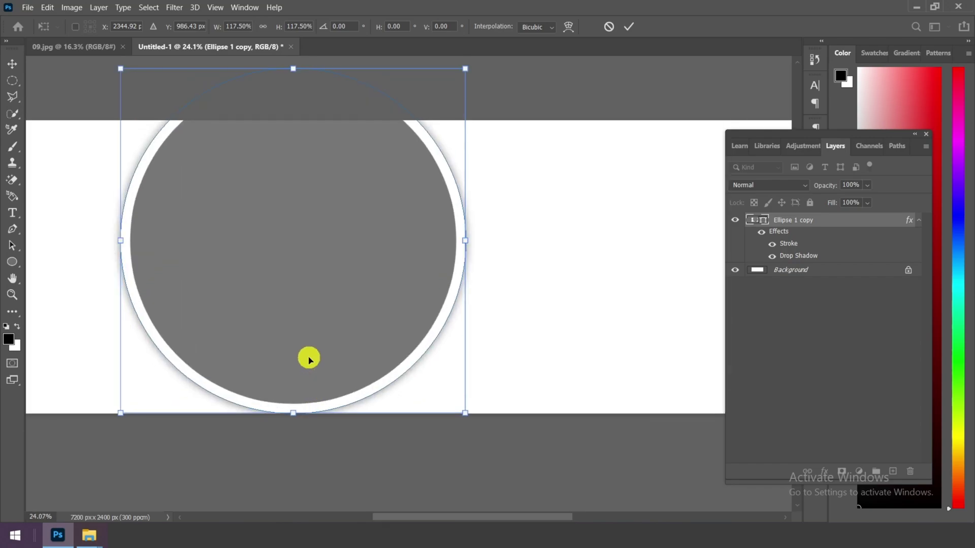
scroll(308, 359, down, 3)
drag(306, 259, 350, 261)
click(635, 26)
Step: Duplicate the large circle layer and place the copy over the canvas's lower-left corner, overlapping the first circle
scroll(350, 240, up, 1)
scroll(336, 258, down, 1)
right_click(840, 223)
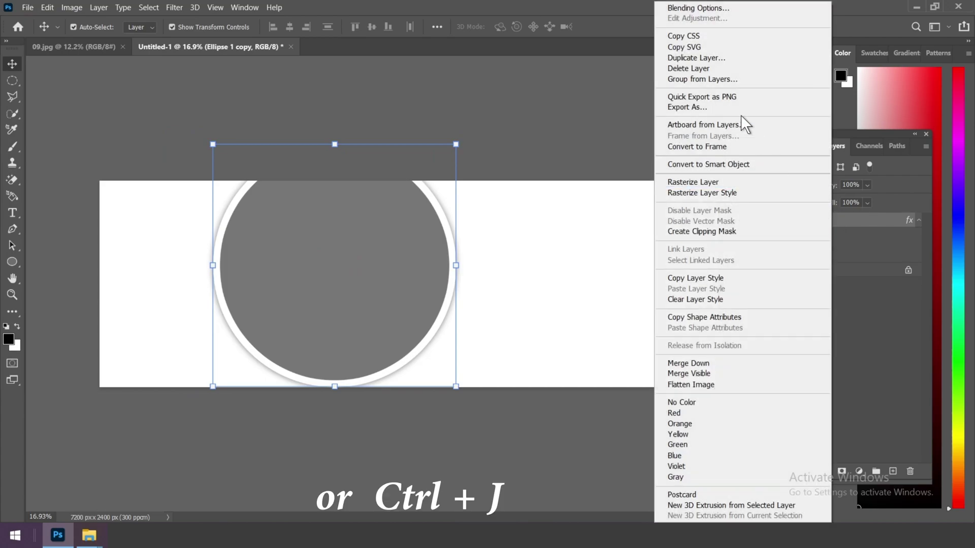
click(707, 59)
click(584, 140)
drag(292, 265, 218, 352)
scroll(236, 359, up, 3)
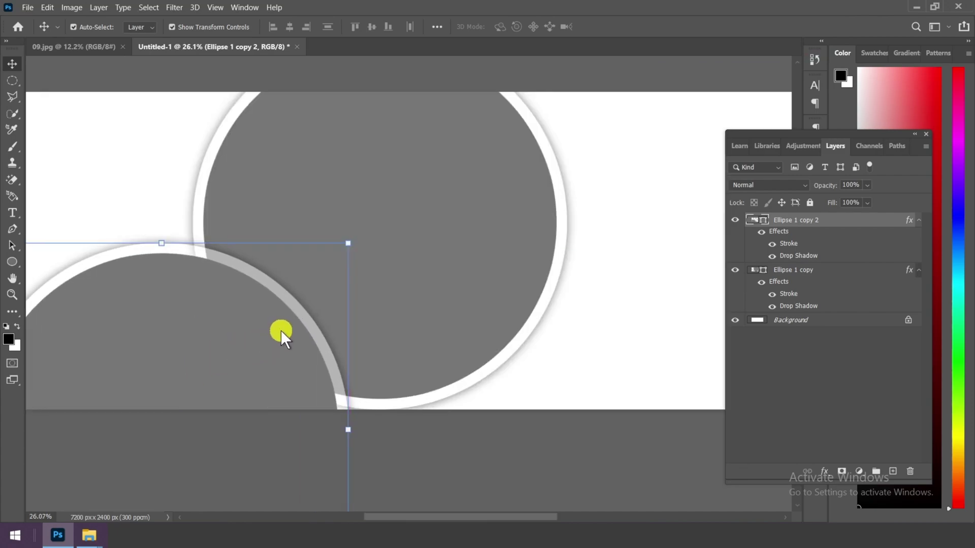
scroll(281, 331, down, 3)
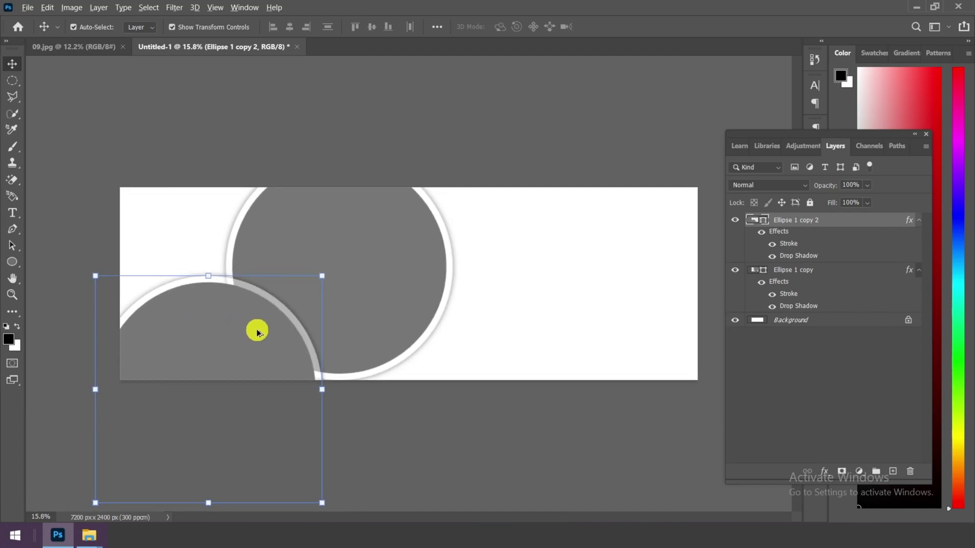
Step: Use the Slice tool to divide the canvas vertically into 2 evenly spaced slices across
scroll(257, 346, up, 1)
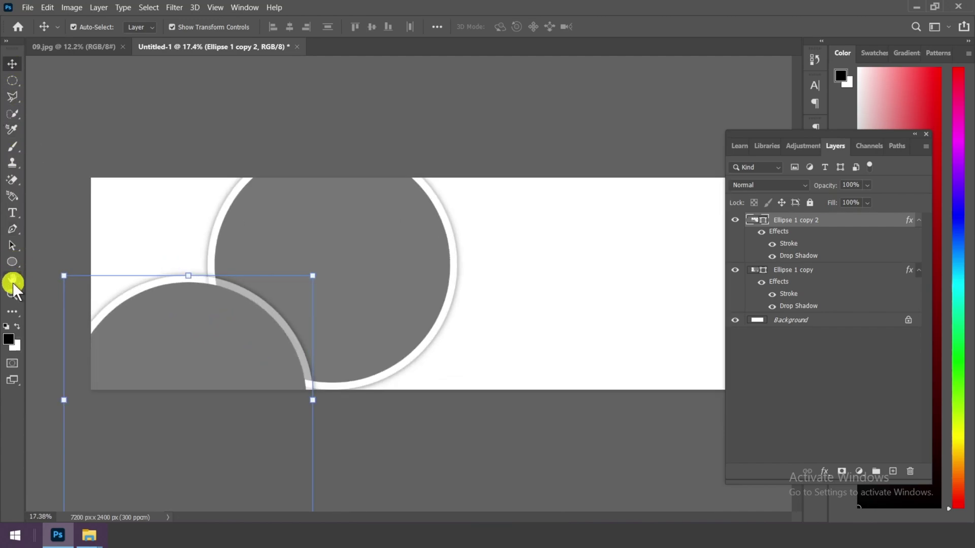
click(7, 316)
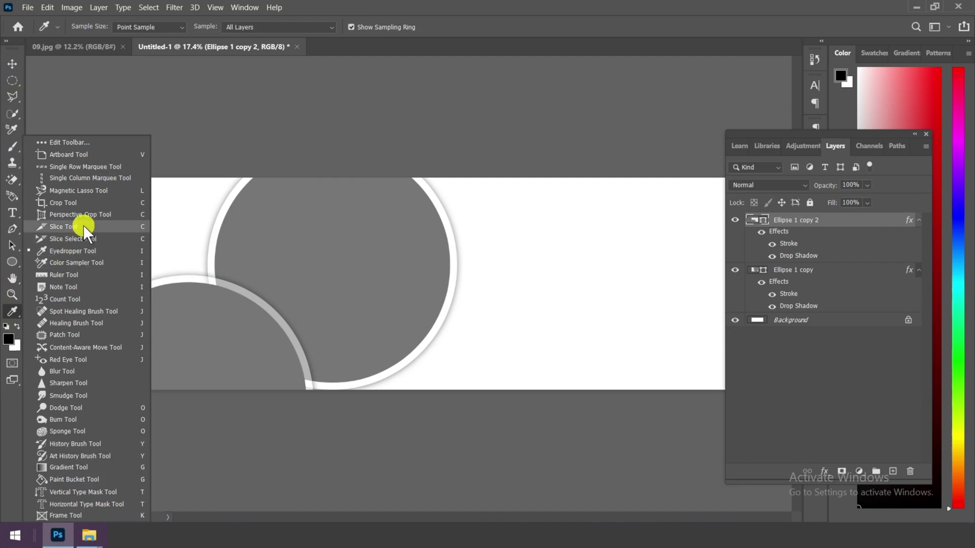
click(109, 226)
right_click(412, 228)
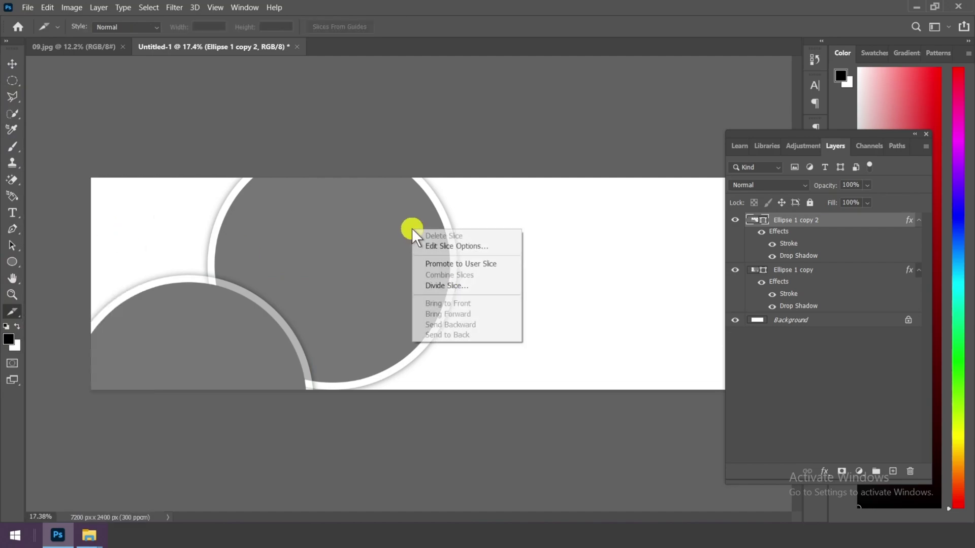
click(446, 285)
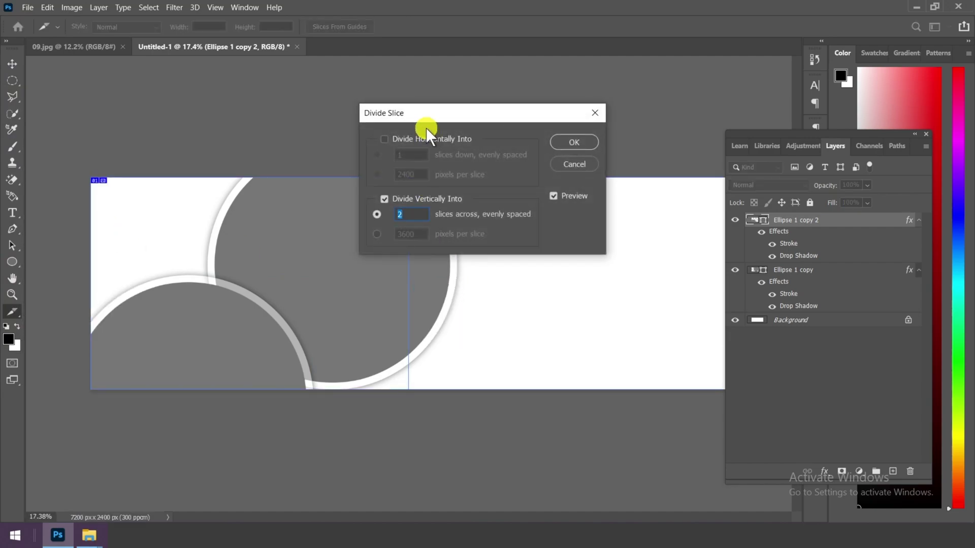
drag(425, 127, 525, 152)
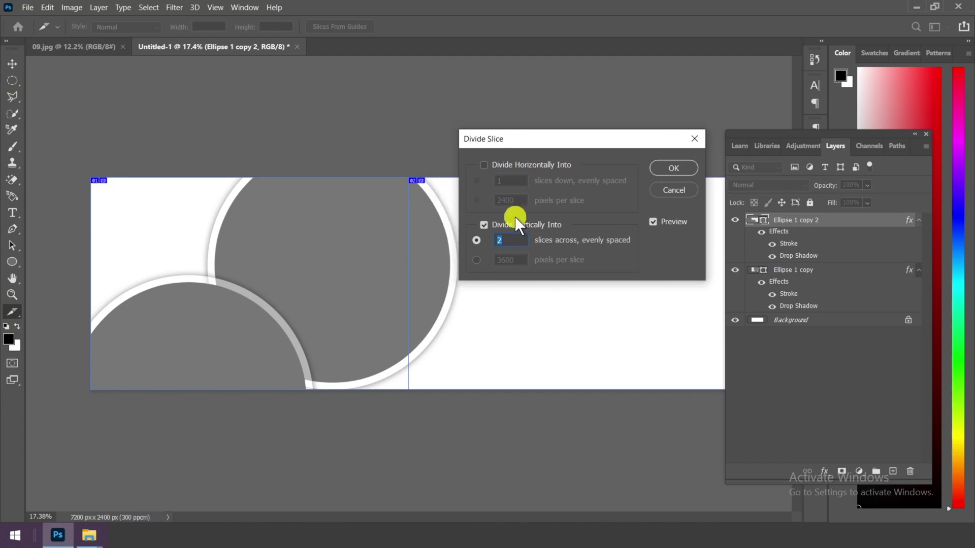
click(673, 169)
Step: Move the upper circle, Ellipse 1 copy, left so that less of it crosses the slice line at the canvas's middle
click(12, 66)
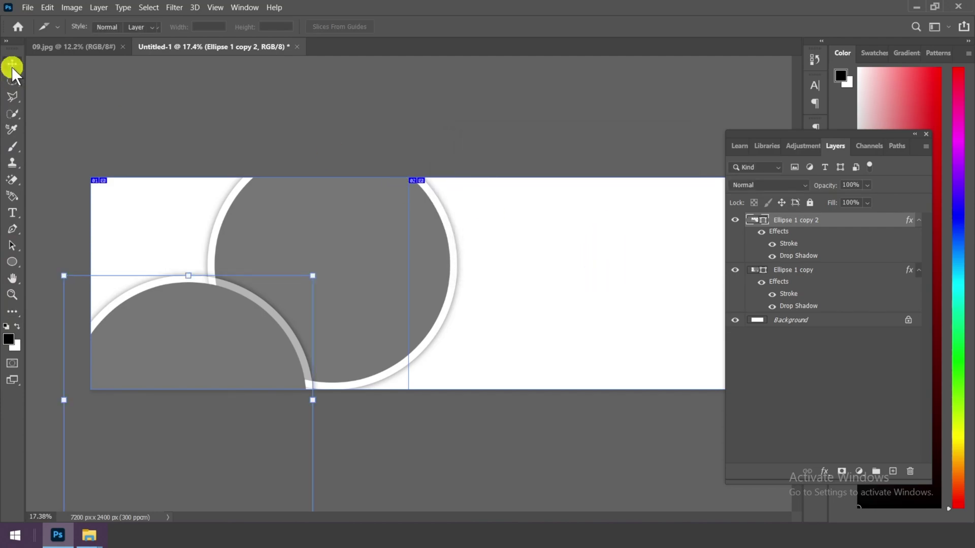
scroll(305, 231, up, 1)
click(818, 273)
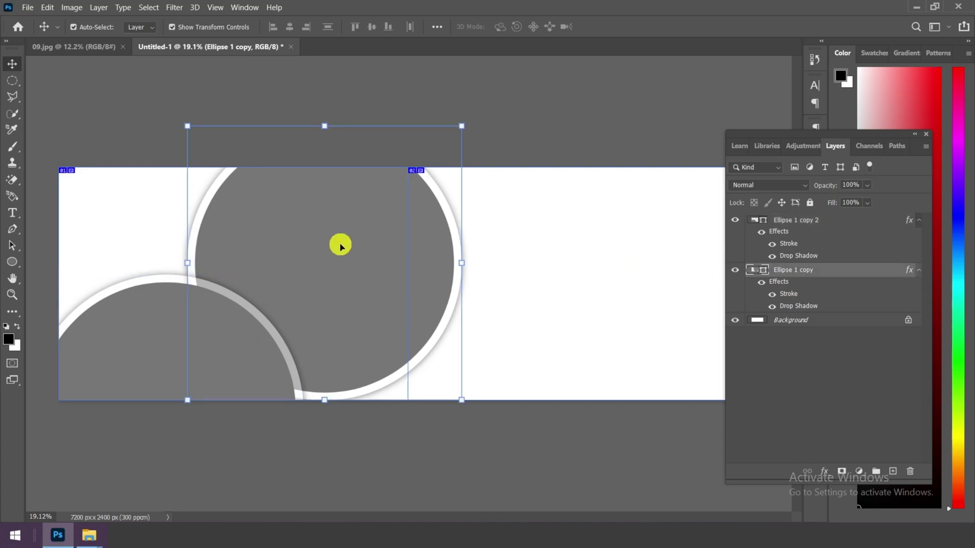
key(shift+Left)
key(shift+Left)
key(shift+Left)
key(shift+Left)
key(shift+Left)
key(shift+Left)
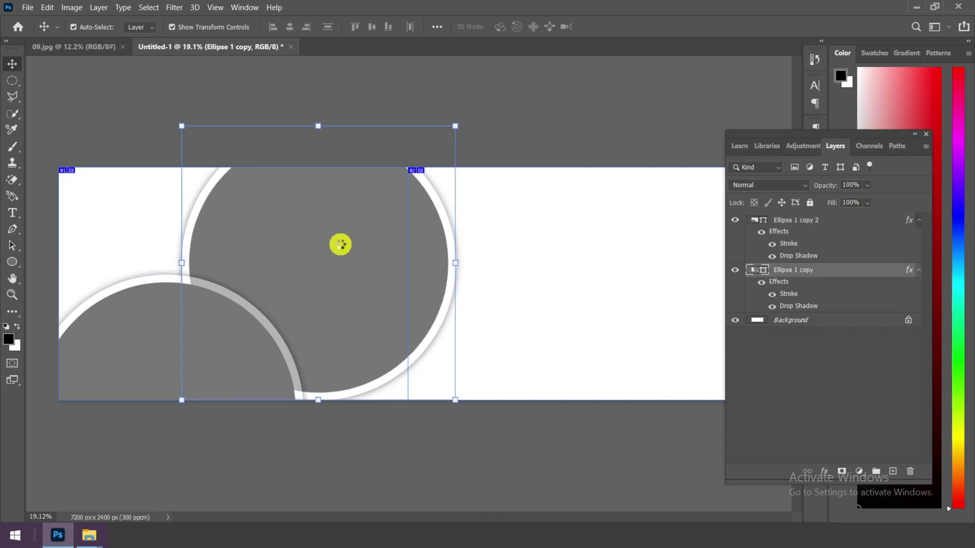
key(shift+Left)
key(shift+Left)
key(shift+Left)
key(shift+Left)
key(shift+Left)
mouse_move(359, 257)
mouse_down()
mouse_move(346, 258)
mouse_move(361, 258)
mouse_up()
scroll(330, 284, down, 2)
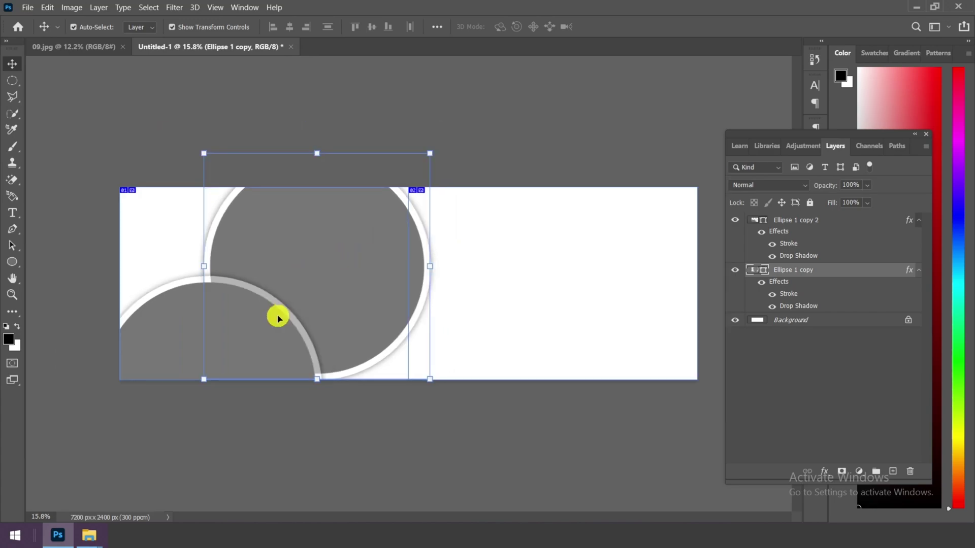
Step: Duplicate the large upper circle's layer, Ellipse 1 copy, within the same document
click(797, 221)
drag(216, 328, 216, 328)
scroll(305, 253, up, 1)
click(320, 229)
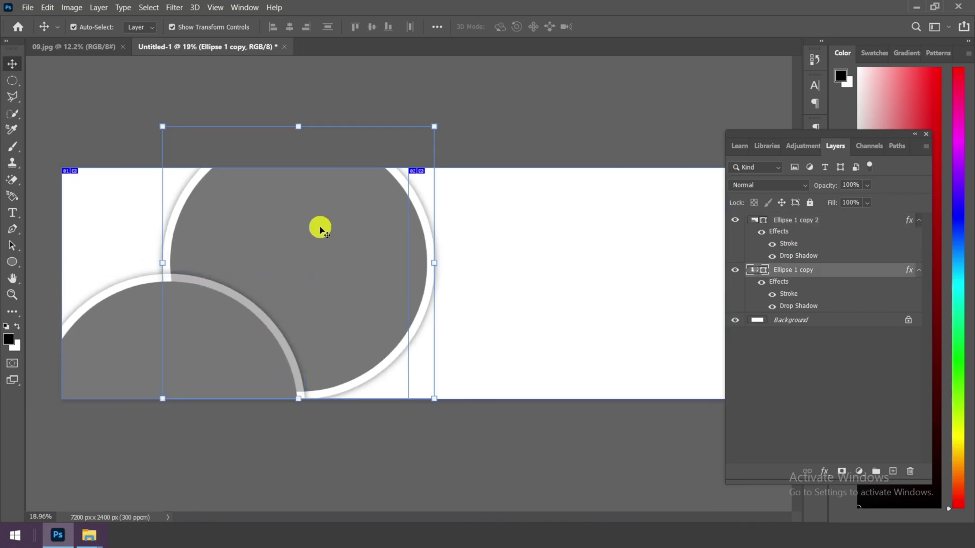
right_click(807, 266)
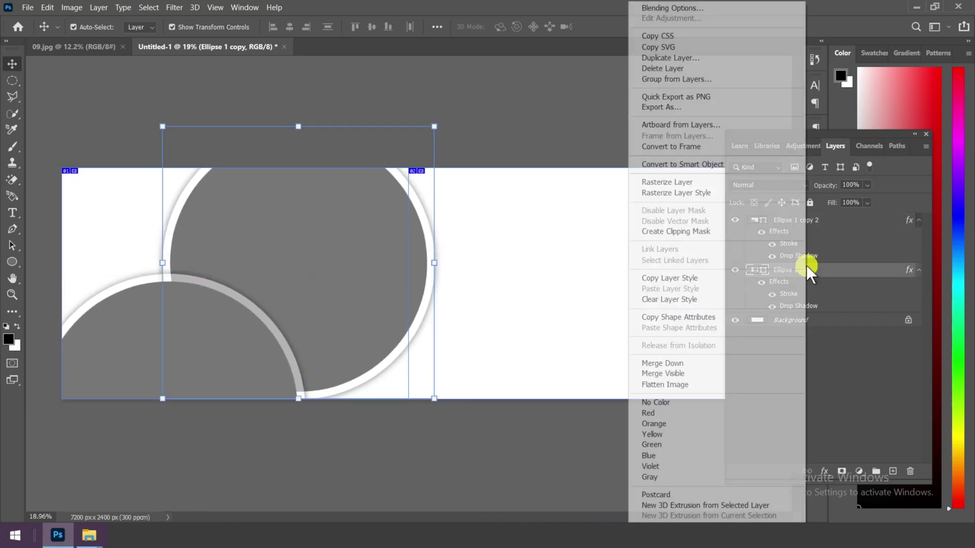
click(671, 58)
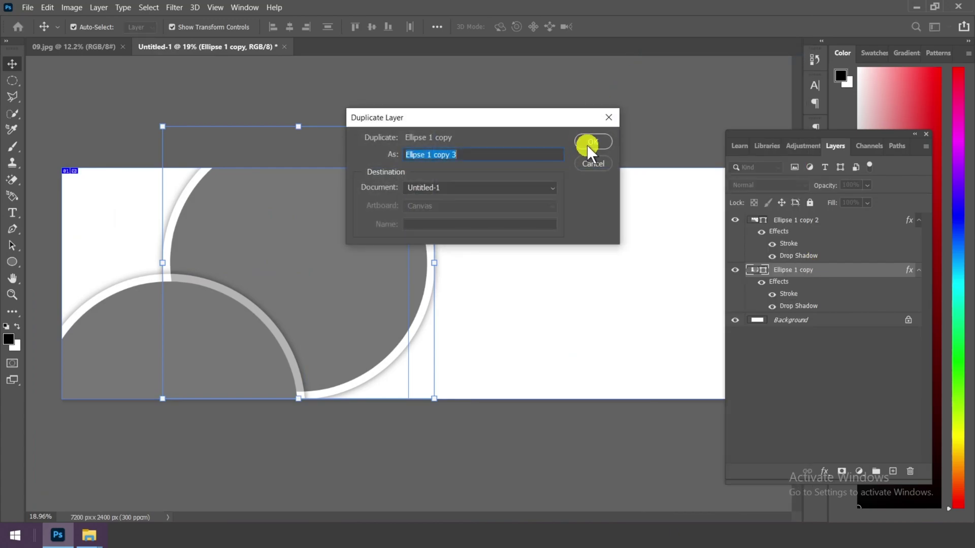
click(588, 144)
Step: Scale the duplicated circle to about 63.76% and place it near the canvas's upper edge, just right of the middle slice line
key(ctrl+t)
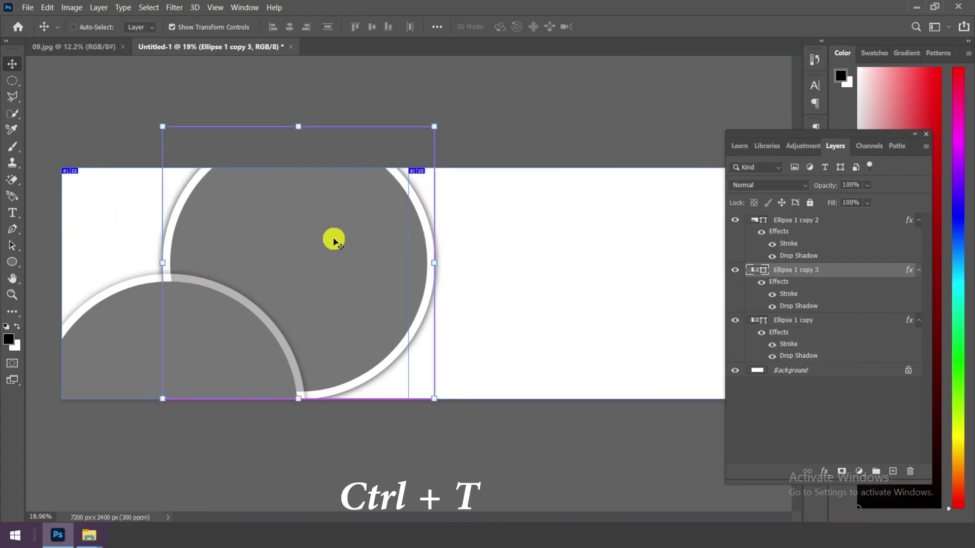
drag(435, 124, 333, 225)
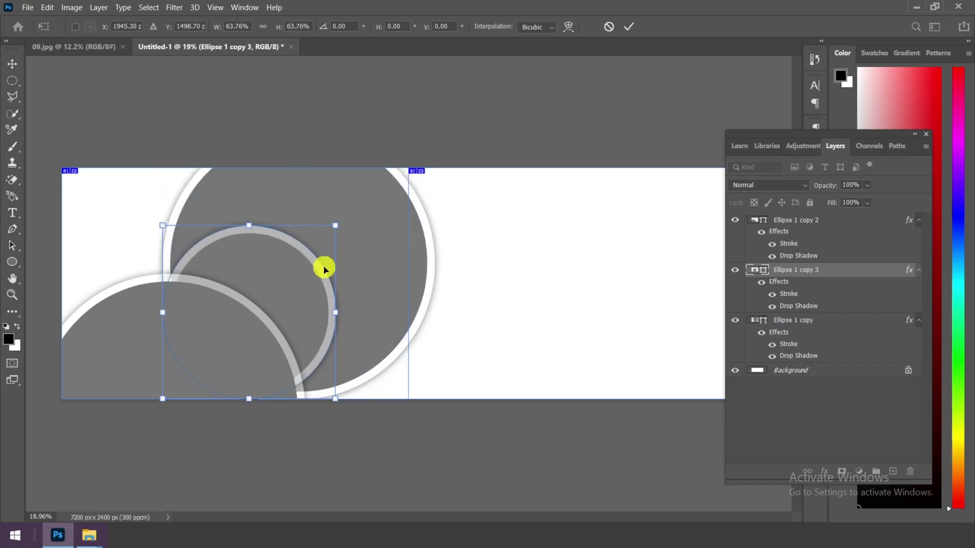
drag(322, 266, 547, 210)
click(628, 27)
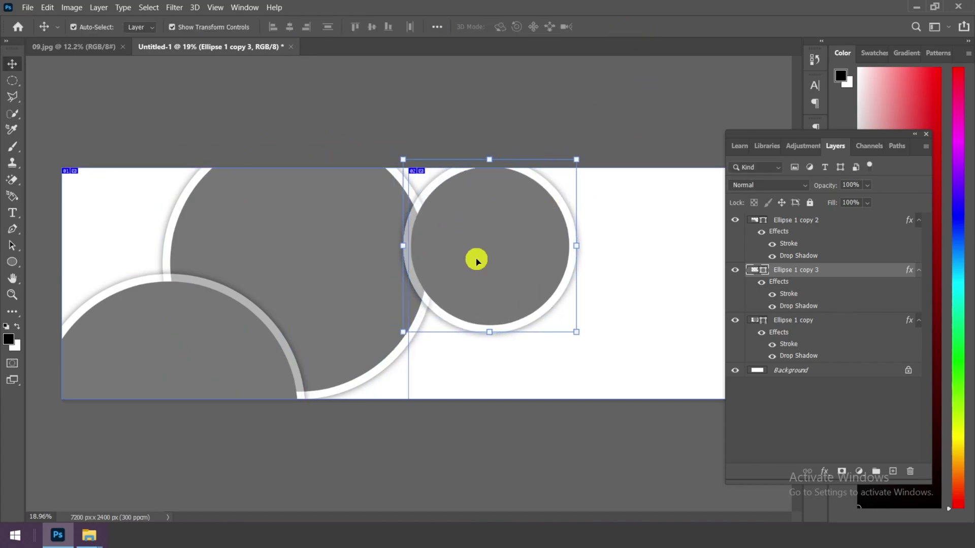
Step: Move the reduced circle's layer below Ellipse 1 copy and shift the circle up so it extends past the canvas's upper edge
drag(839, 273, 823, 351)
scroll(537, 274, up, 1)
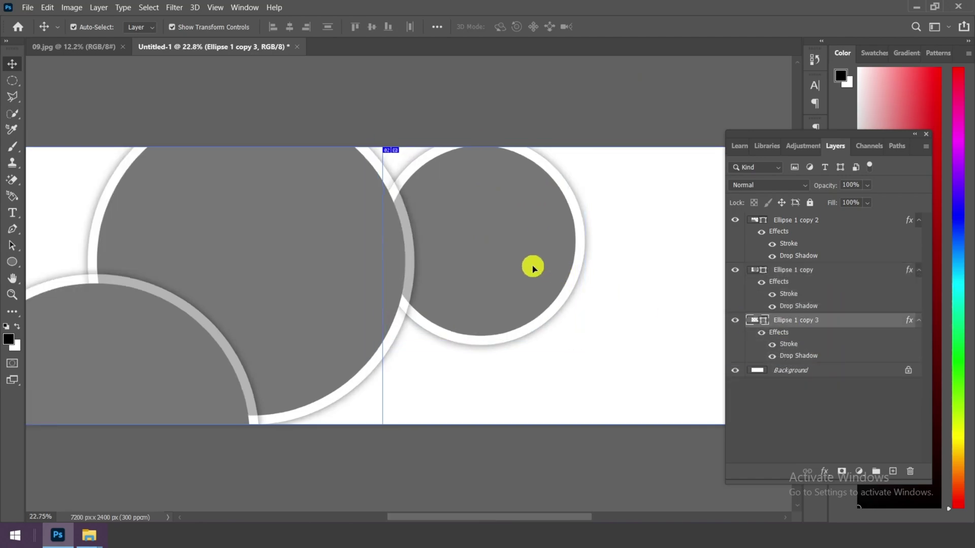
drag(532, 249, 523, 231)
scroll(468, 270, down, 2)
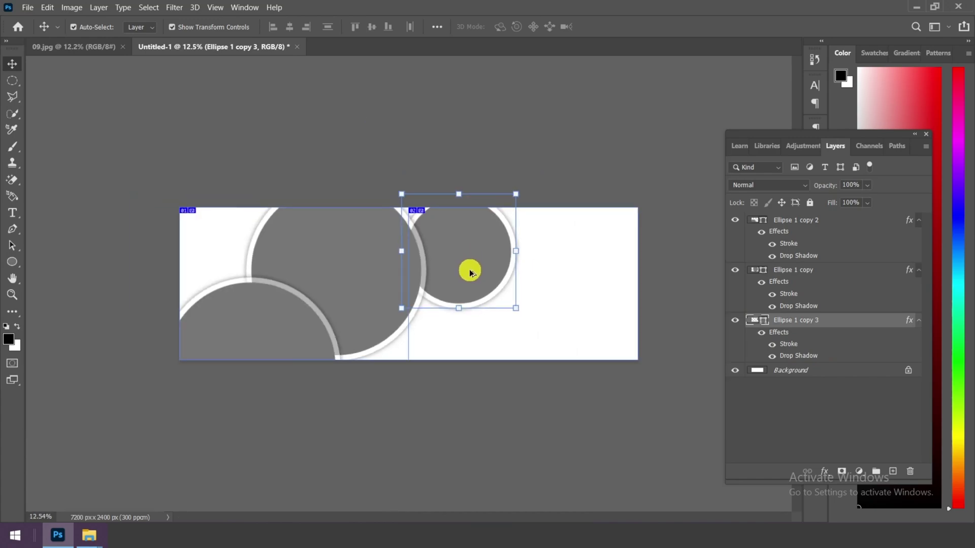
scroll(470, 273, up, 2)
drag(493, 245, 513, 228)
scroll(504, 200, up, 1)
scroll(496, 217, down, 2)
scroll(533, 239, up, 1)
scroll(492, 195, down, 1)
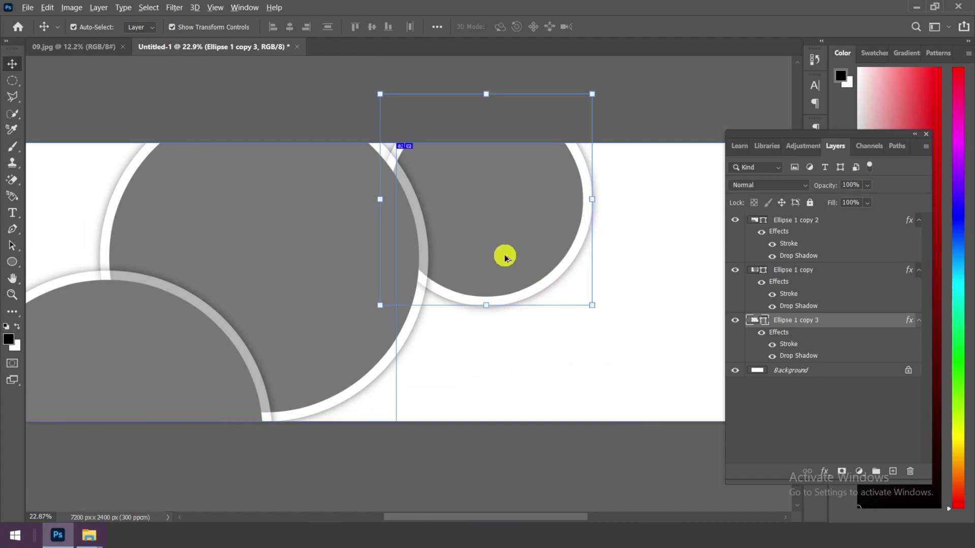
Step: Duplicate the layer of the reduced circle at the canvas's upper edge, Ellipse 1 copy 3, within the same document
right_click(823, 323)
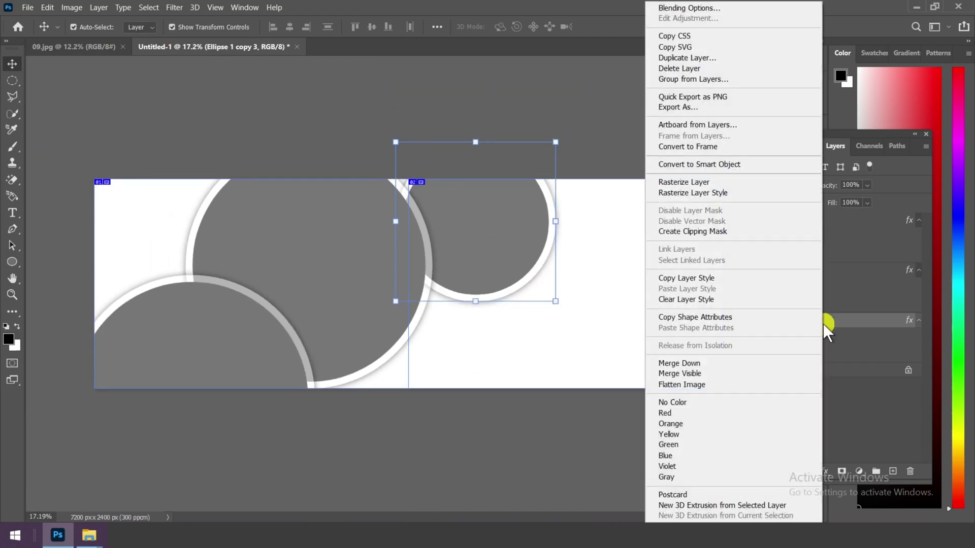
click(686, 59)
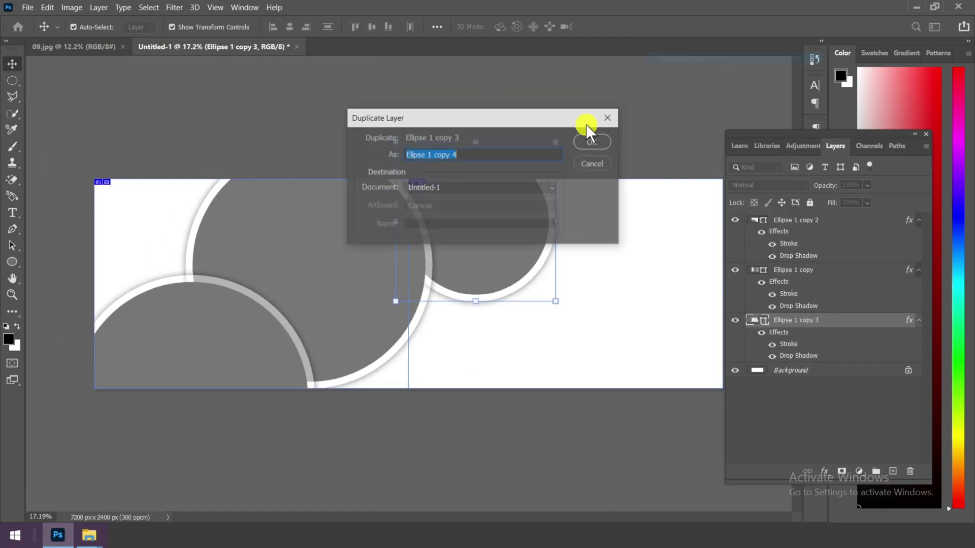
click(583, 145)
scroll(485, 226, up, 1)
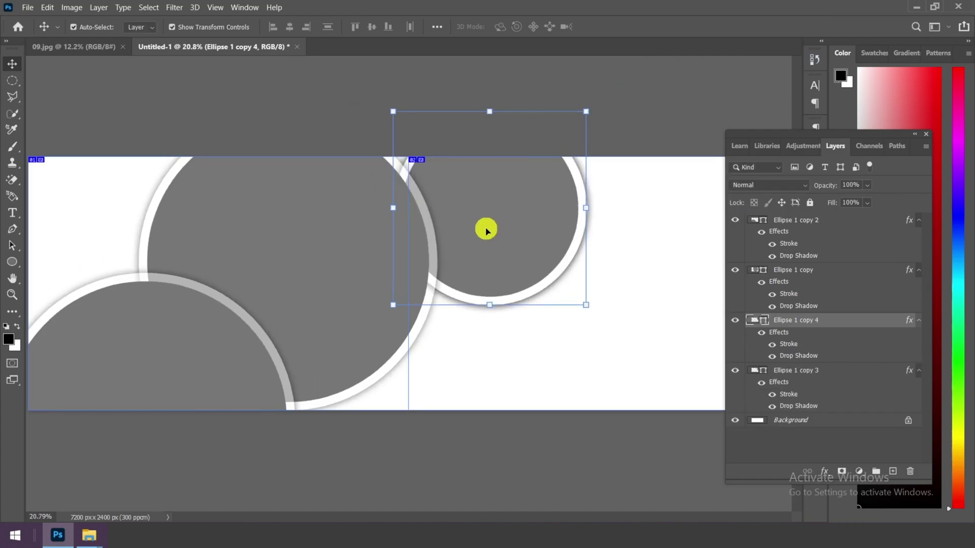
Step: Shrink the new copy to about two thirds and place it below its original, overlapping the large circle's right edge
click(587, 112)
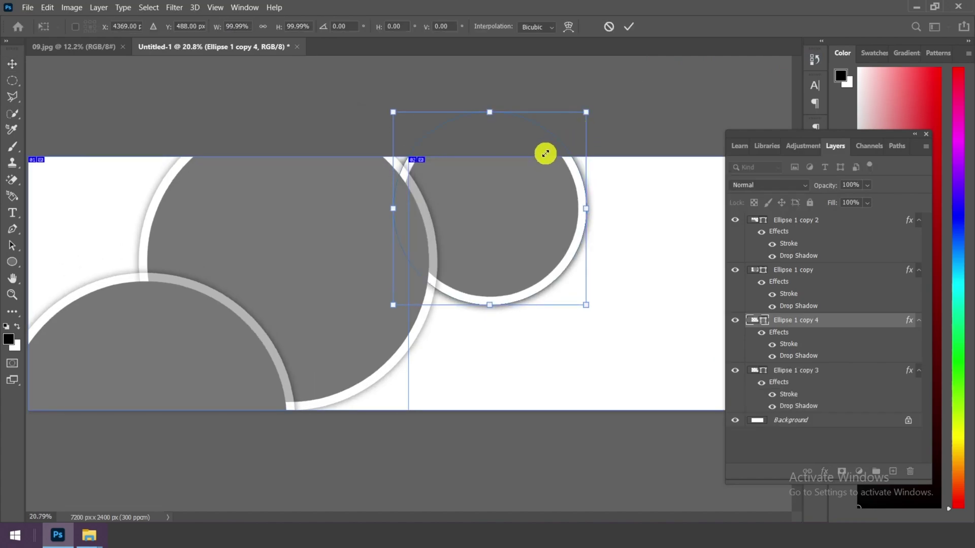
drag(546, 153, 533, 163)
drag(496, 209, 486, 293)
drag(511, 240, 504, 239)
drag(480, 303, 486, 298)
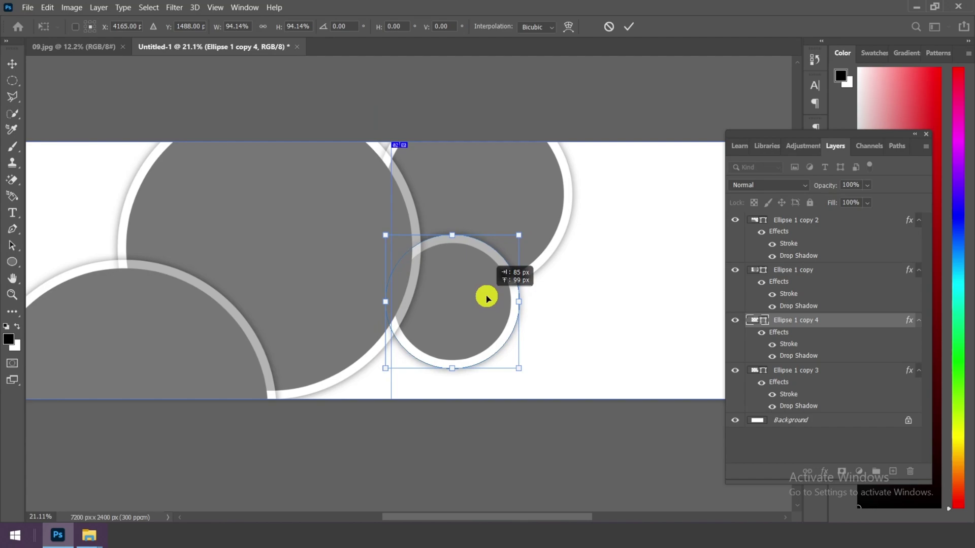
click(628, 26)
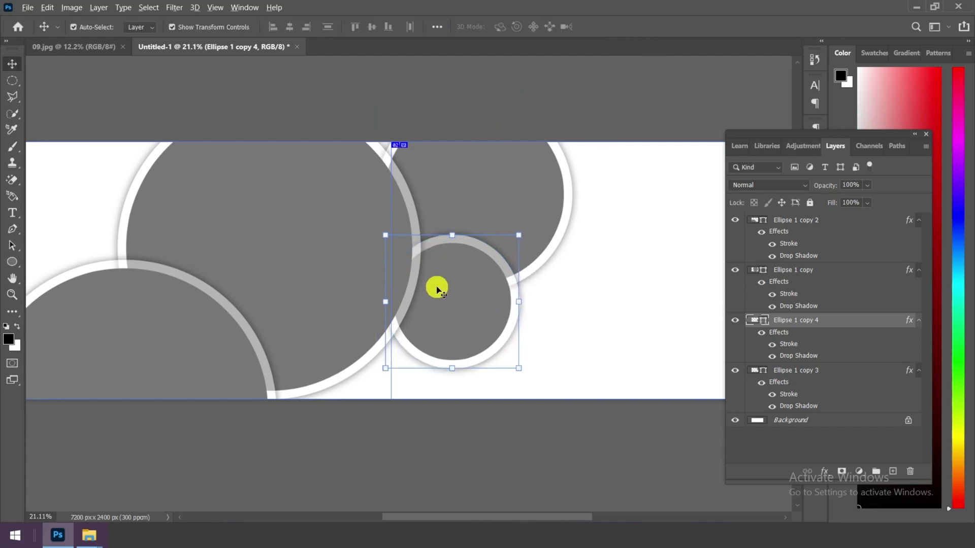
Step: Move the smallest circle's layer above Ellipse 1 copy so that it overlaps the large circle in front
scroll(436, 289, down, 3)
scroll(442, 282, up, 3)
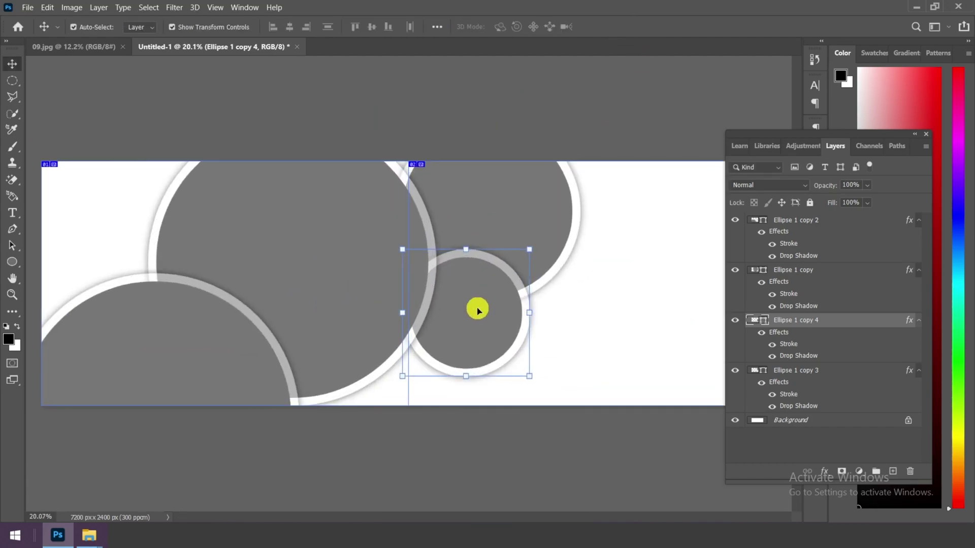
drag(806, 323, 801, 259)
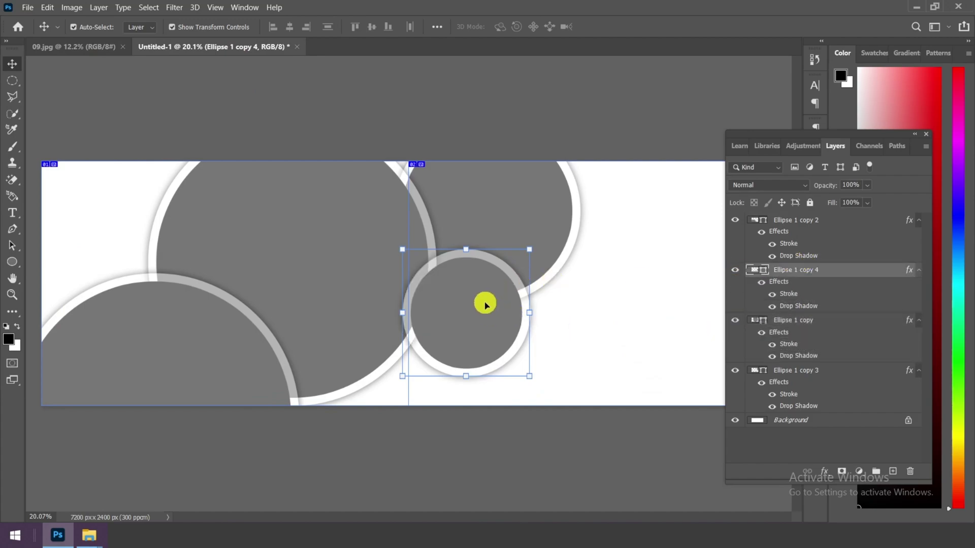
scroll(485, 304, down, 1)
Step: Move the circle at the canvas's upper edge slightly up and right, and the smallest circle slightly up and left
click(811, 375)
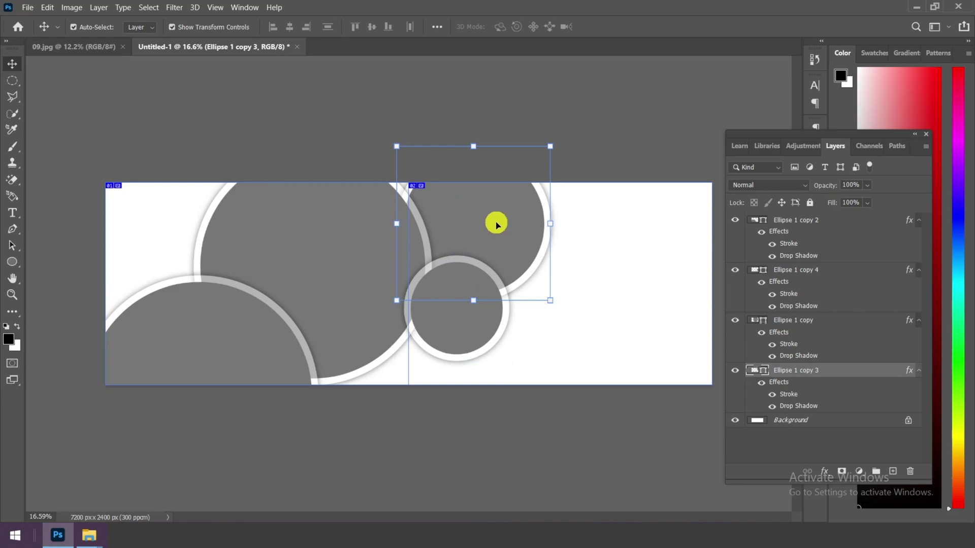
mouse_move(496, 224)
mouse_down()
mouse_move(490, 207)
mouse_move(511, 216)
mouse_up()
scroll(511, 216, up, 1)
scroll(437, 224, down, 1)
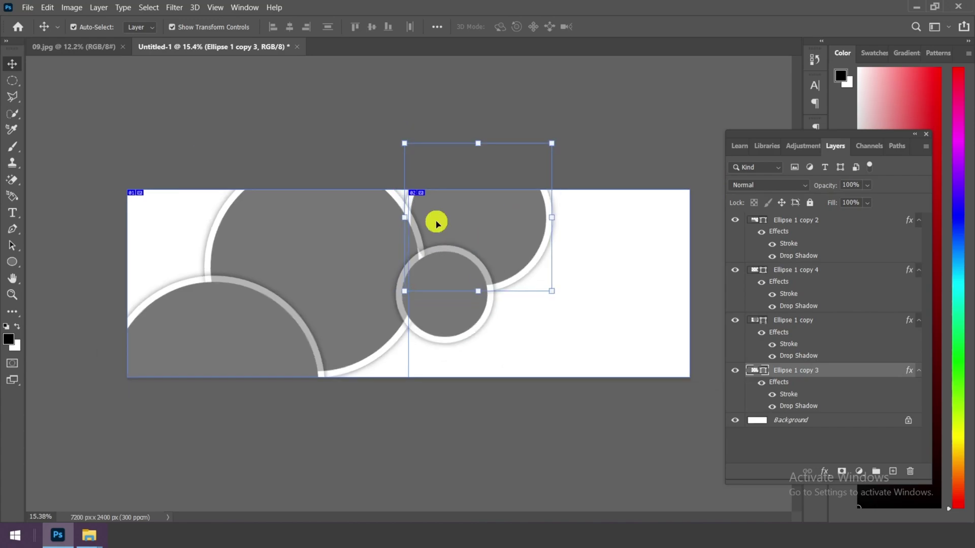
scroll(465, 228, up, 1)
scroll(491, 246, down, 2)
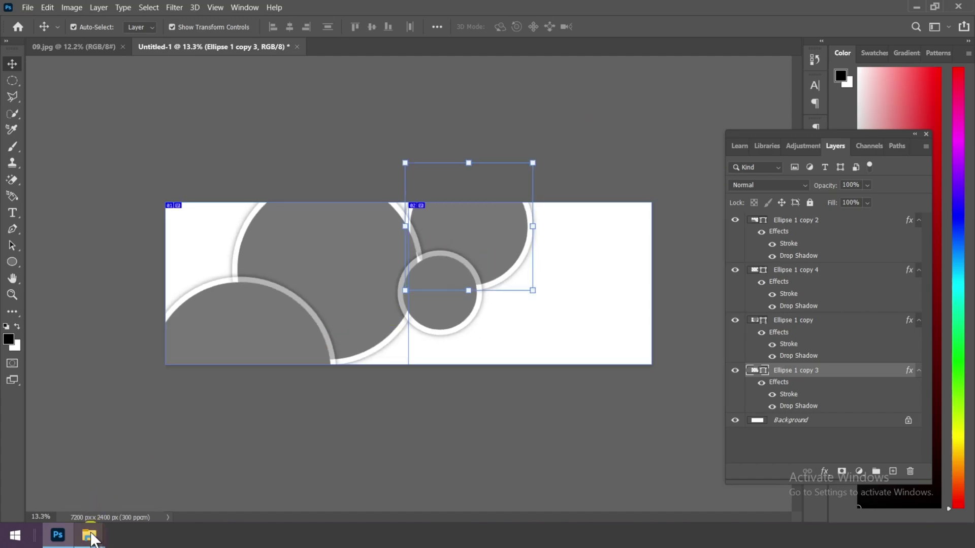
Step: Open the photo Elmika 5 (7) from the Wedding folder 5 and copy it into the Untitled-1 album document
mouse_move(90, 539)
click(86, 488)
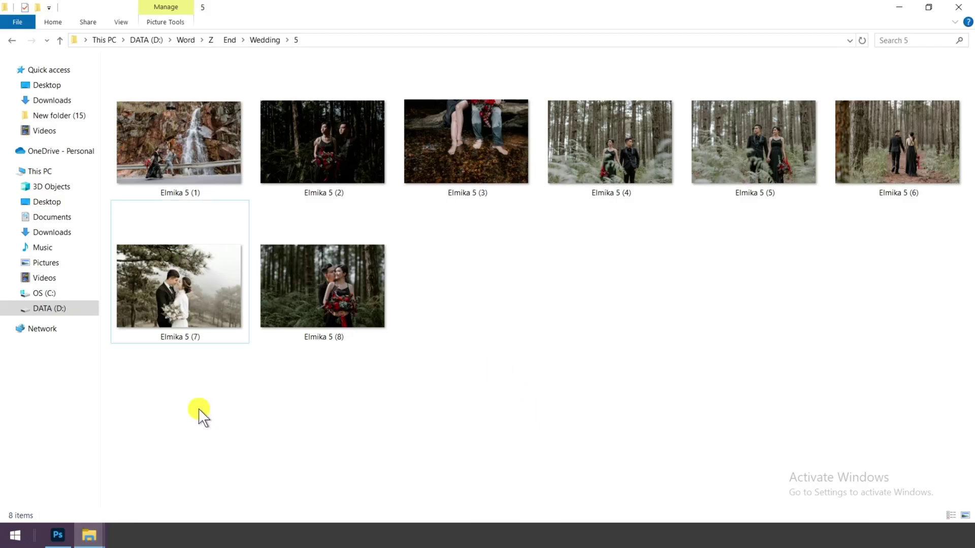
drag(169, 264, 343, 41)
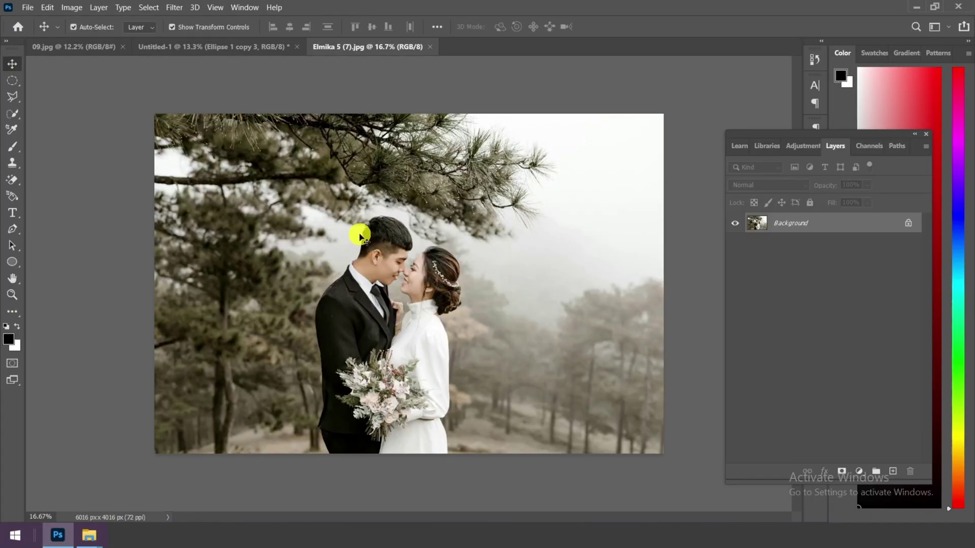
drag(359, 237, 307, 239)
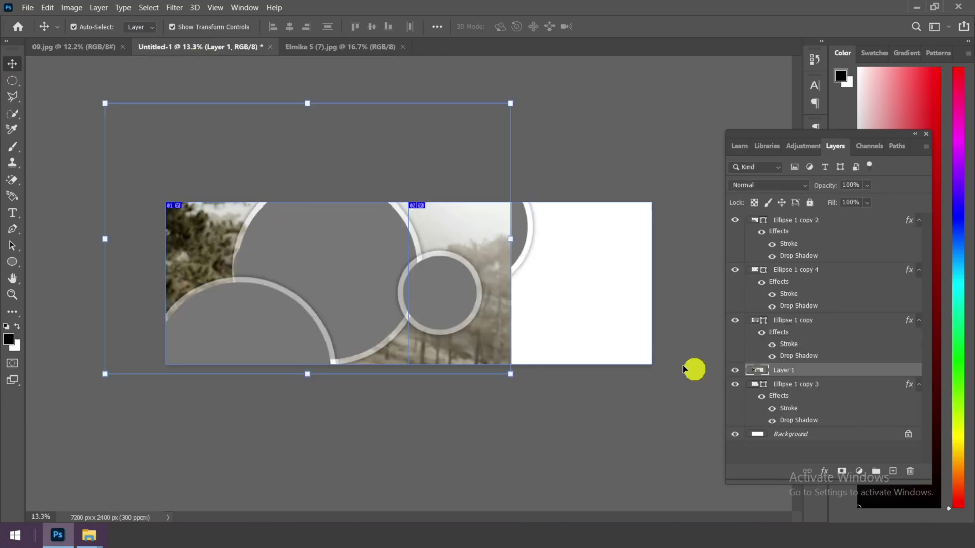
Step: Place the photo layer directly above Ellipse 1 copy, center the couple over the large circle, and create a clipping mask
drag(807, 374, 809, 326)
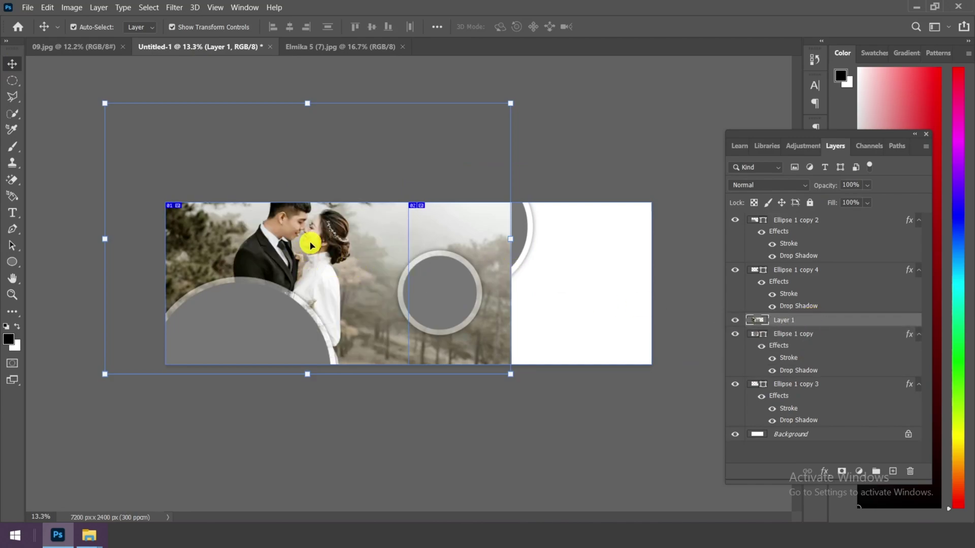
drag(310, 245, 332, 265)
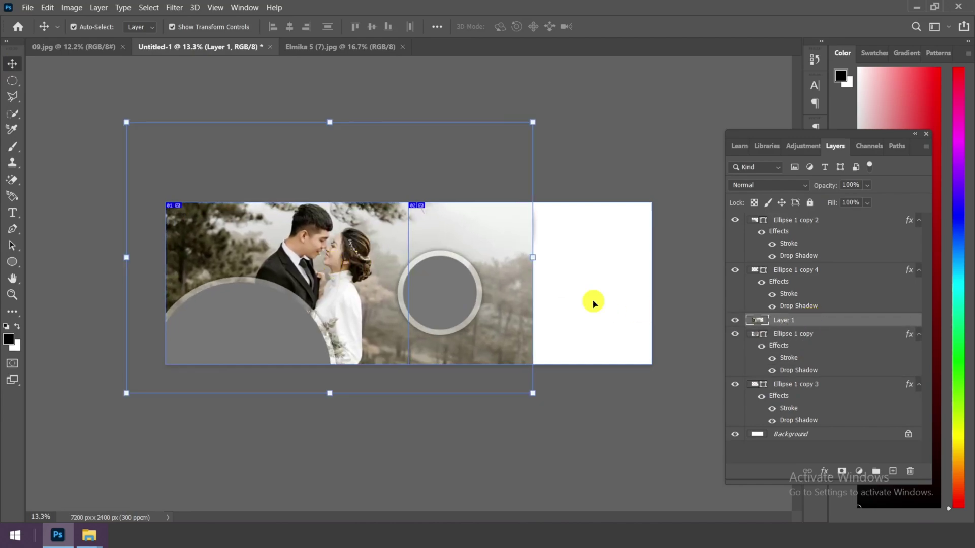
right_click(811, 321)
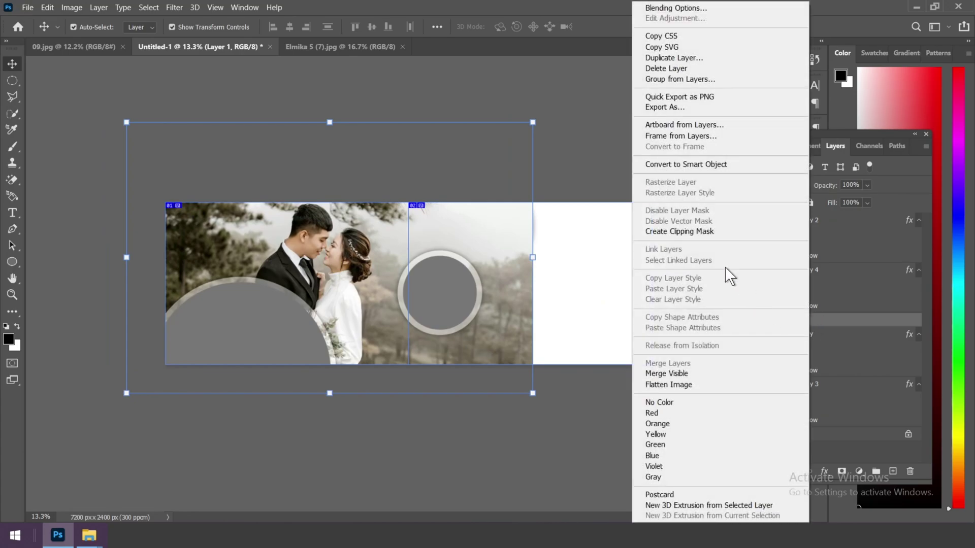
click(712, 231)
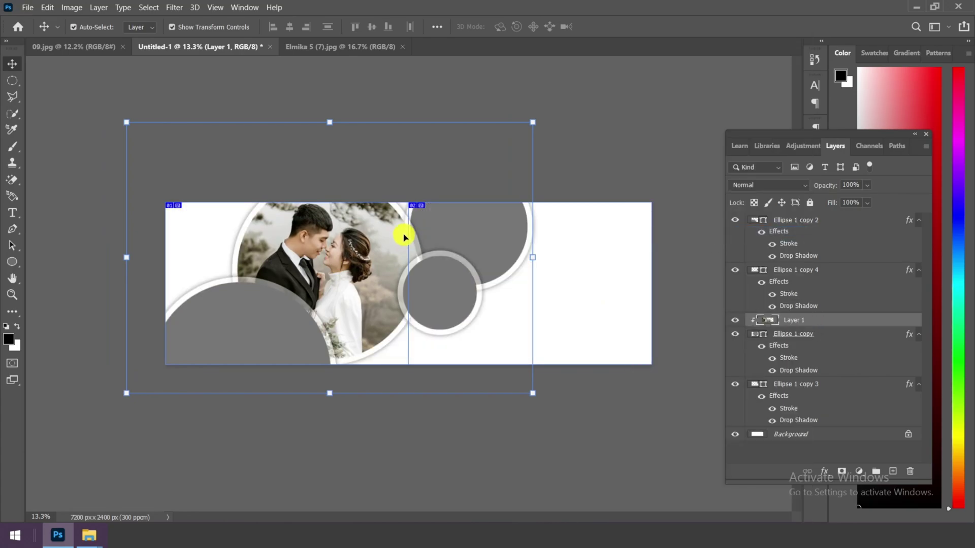
Step: Scale the clipped photo to about 91.86%, reposition it so the couple sits well inside the large circle, and commit the transform
scroll(364, 249, up, 1)
drag(323, 248, 331, 252)
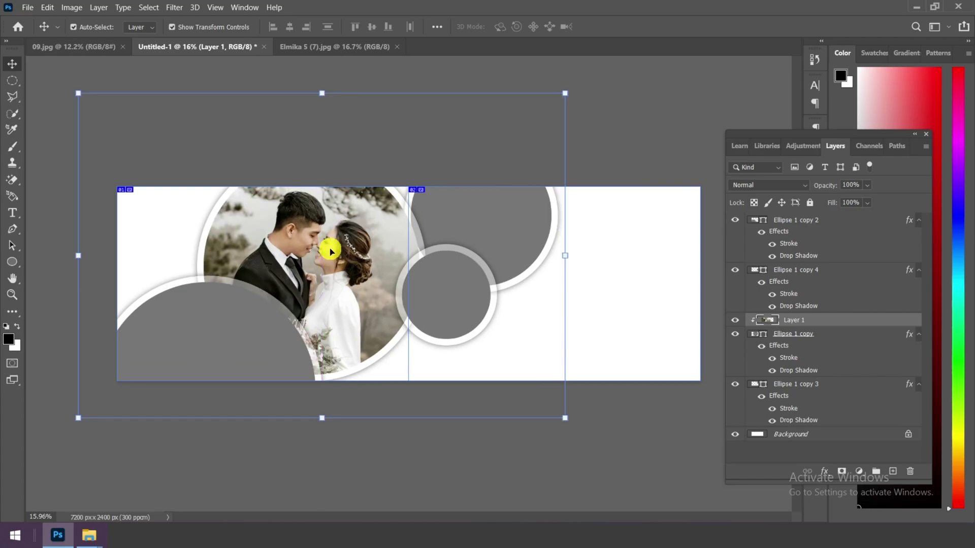
key(ctrl+t)
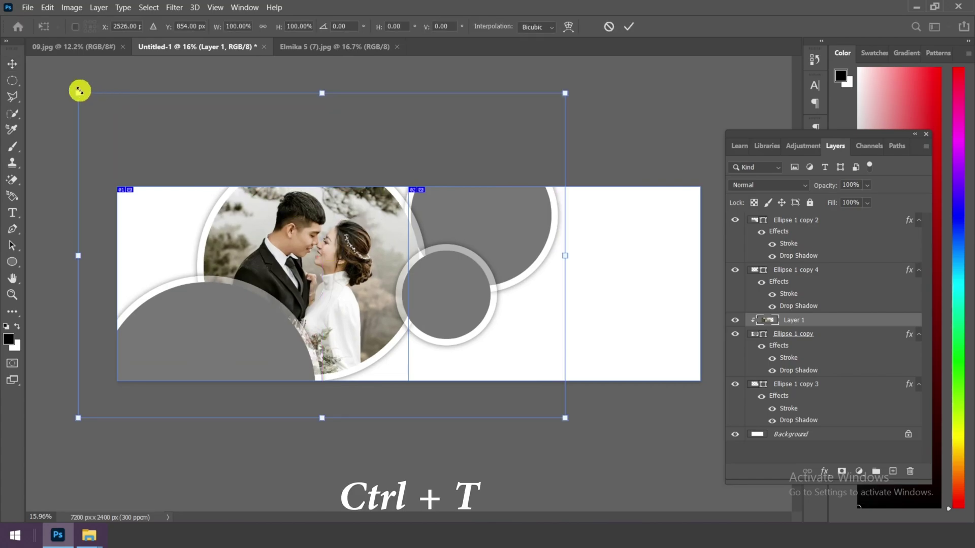
drag(80, 90, 93, 102)
drag(567, 418, 541, 401)
drag(315, 272, 325, 274)
key(ctrl+plus)
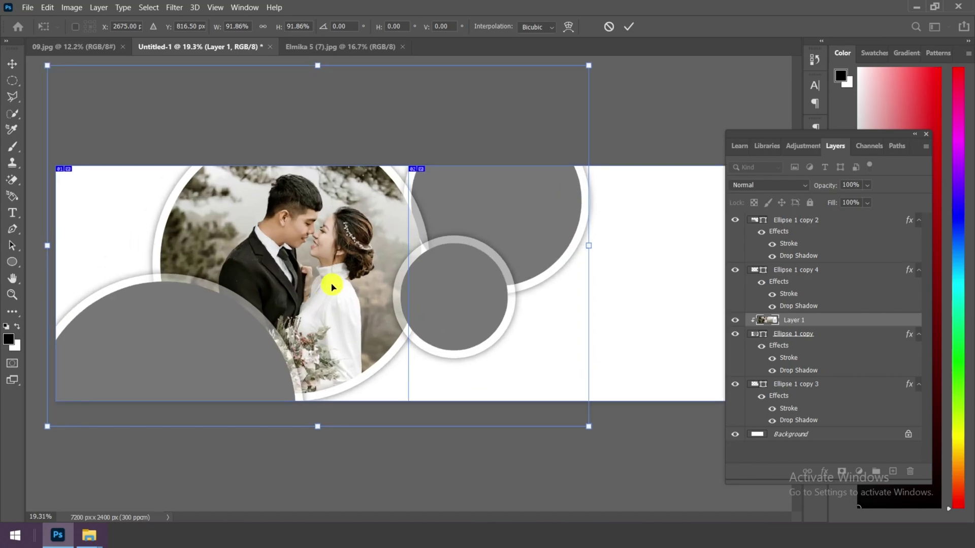
click(314, 214)
key(Return)
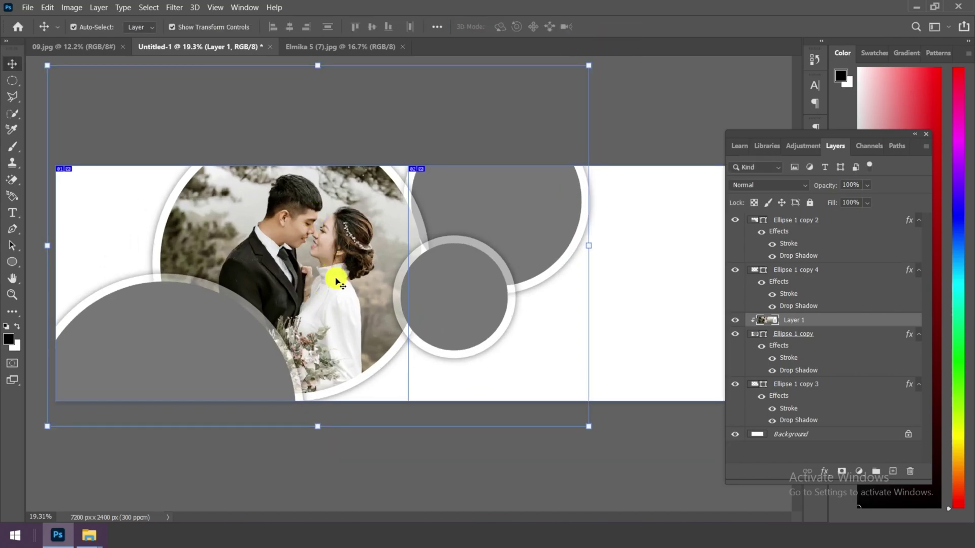
key(ctrl+minus)
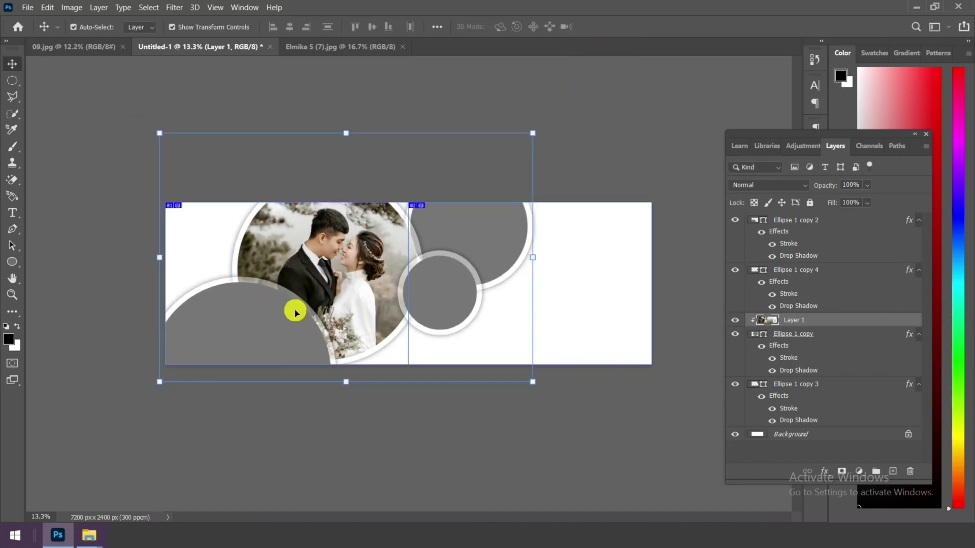
Step: Open the photo Elmika 5 (8) from the Wedding folder 5 and copy it into the Untitled-1 album document
mouse_move(97, 526)
click(94, 503)
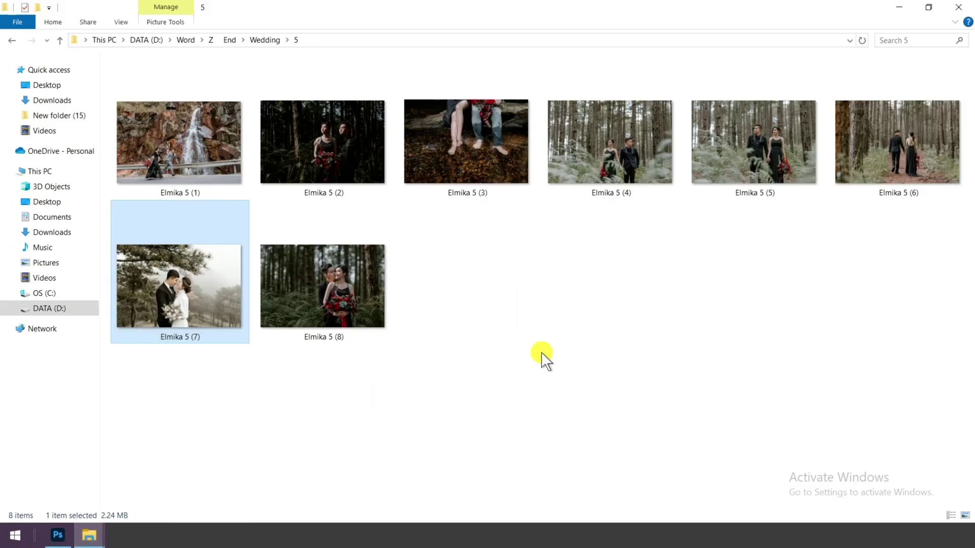
drag(451, 403, 452, 48)
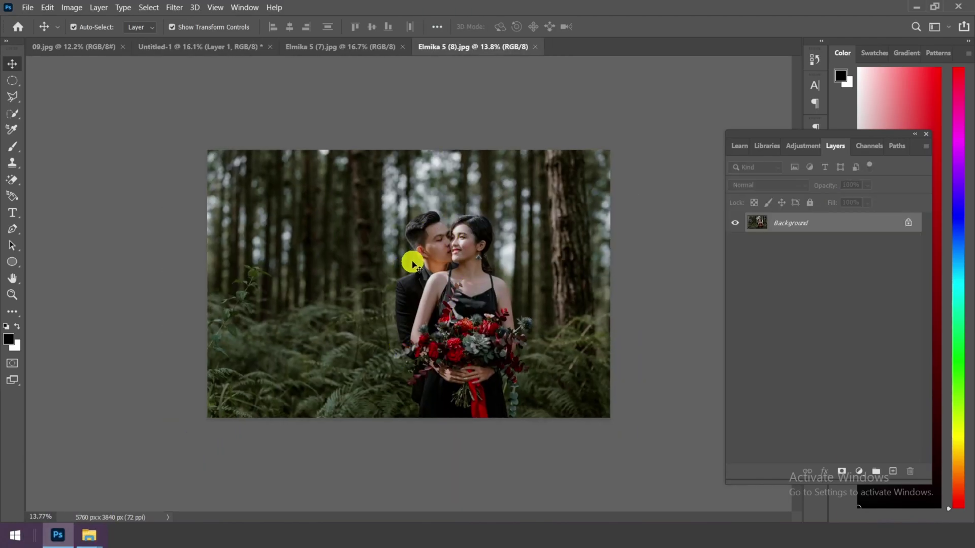
drag(412, 264, 202, 50)
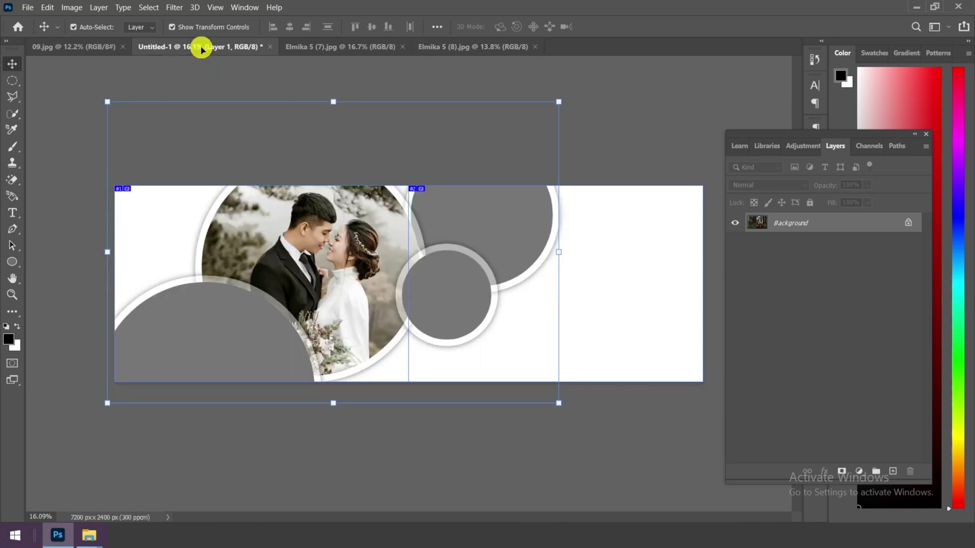
drag(532, 267, 530, 268)
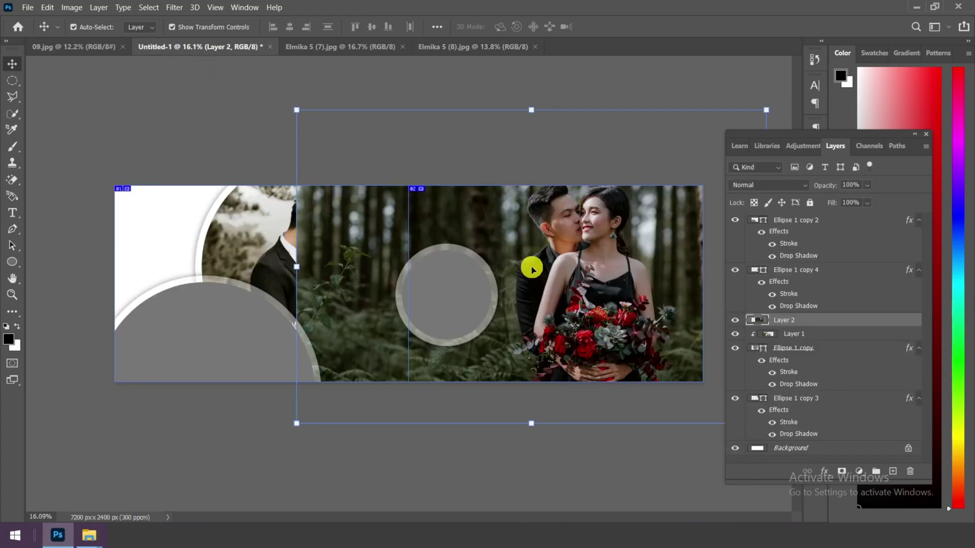
Step: Place the forest photo layer directly above Ellipse 1 copy 4 and clip it to that smallest circle
drag(804, 325, 810, 269)
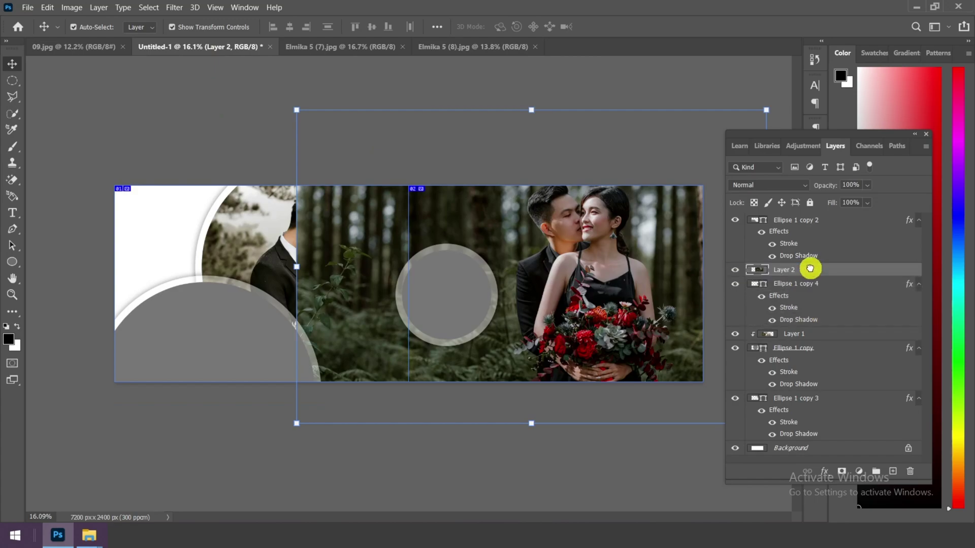
right_click(797, 276)
click(844, 231)
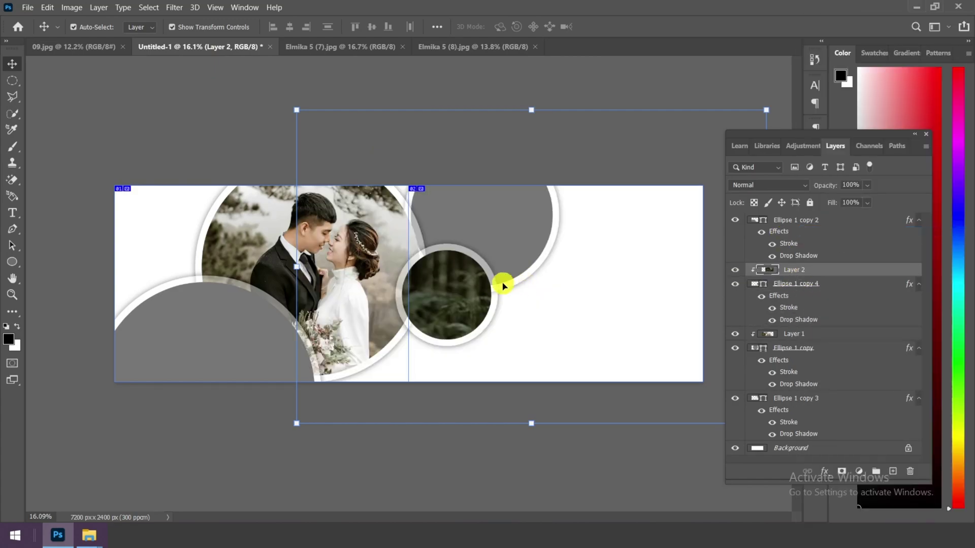
Step: Scale the clipped forest photo to about 34.82%, position the embracing couple inside the smallest circle, and commit the transform
key(ctrl+minus)
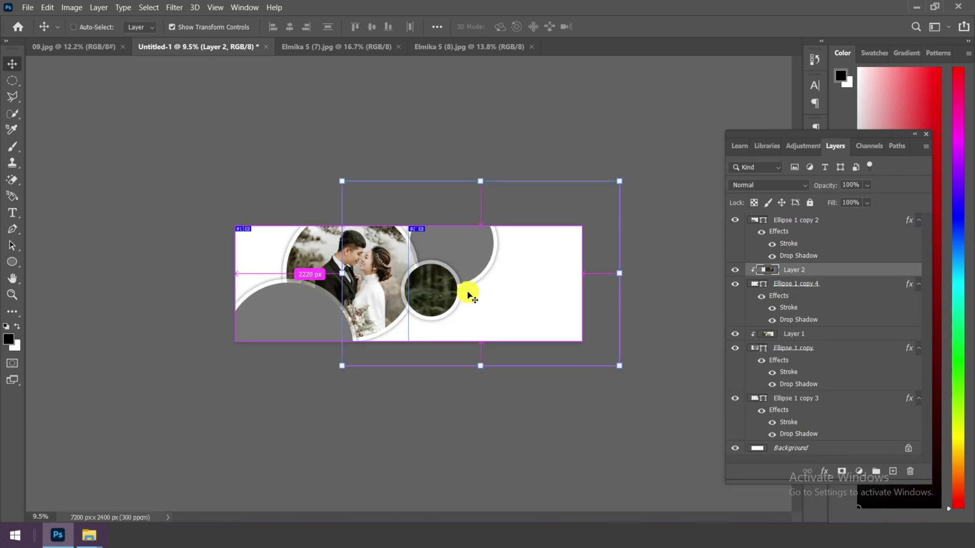
key(ctrl+t)
drag(617, 186, 451, 273)
scroll(441, 294, up, 4)
drag(550, 195, 562, 185)
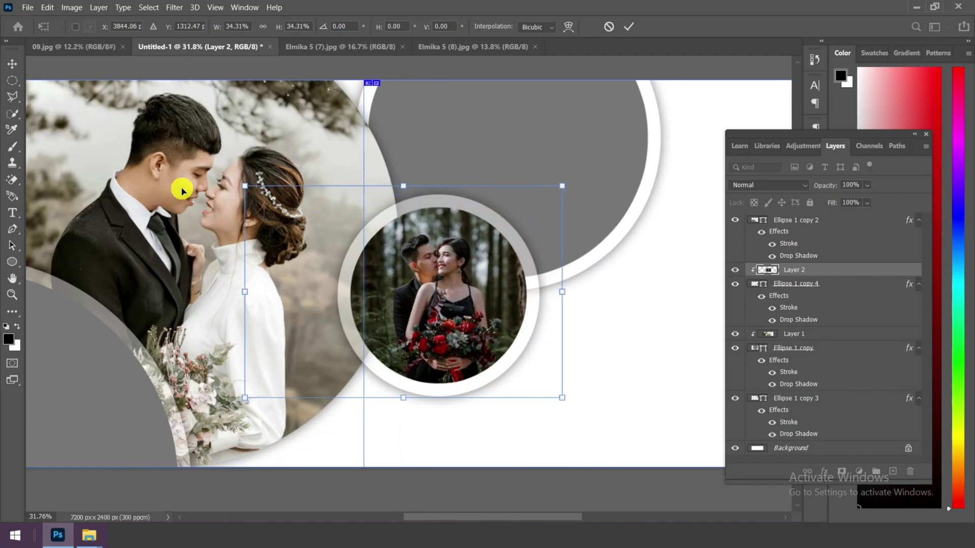
drag(245, 185, 239, 181)
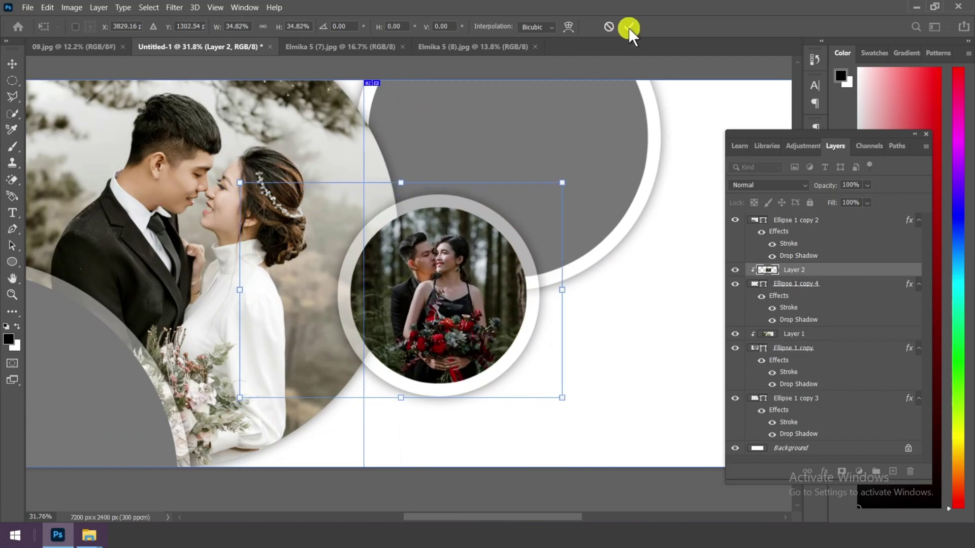
key(Return)
scroll(460, 299, down, 3)
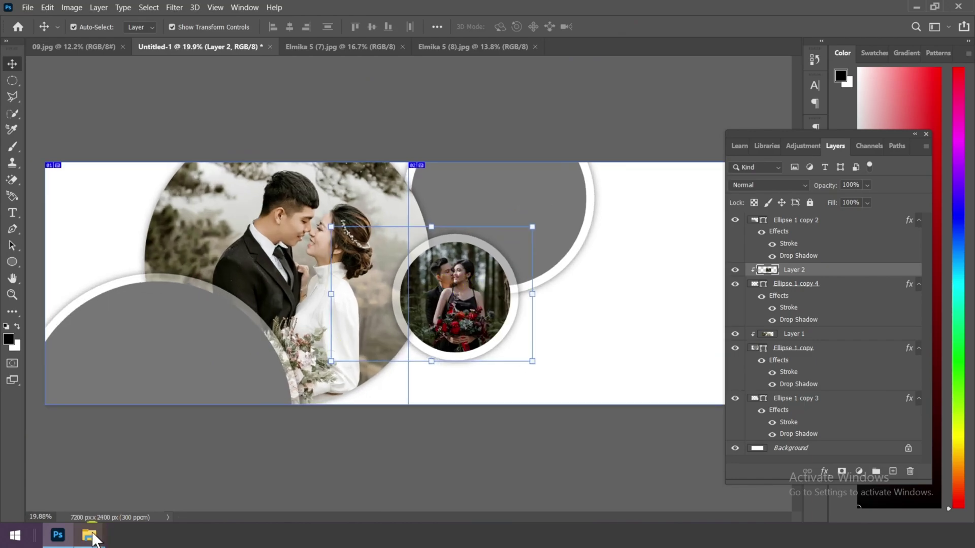
Step: Open the photo Elmika 5 (5) from the Wedding folder 5 and copy it into the Untitled-1 album document
click(91, 505)
click(739, 285)
click(763, 166)
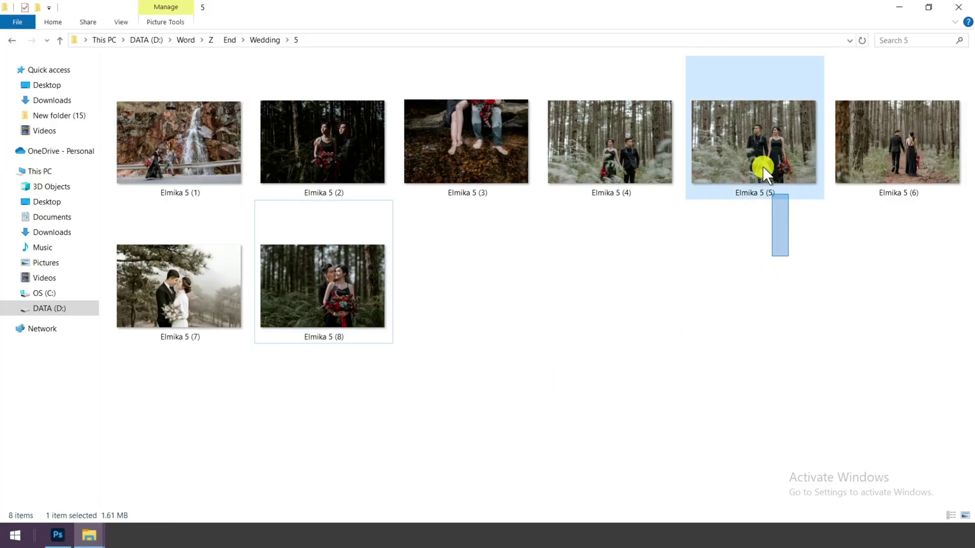
drag(756, 132, 511, 50)
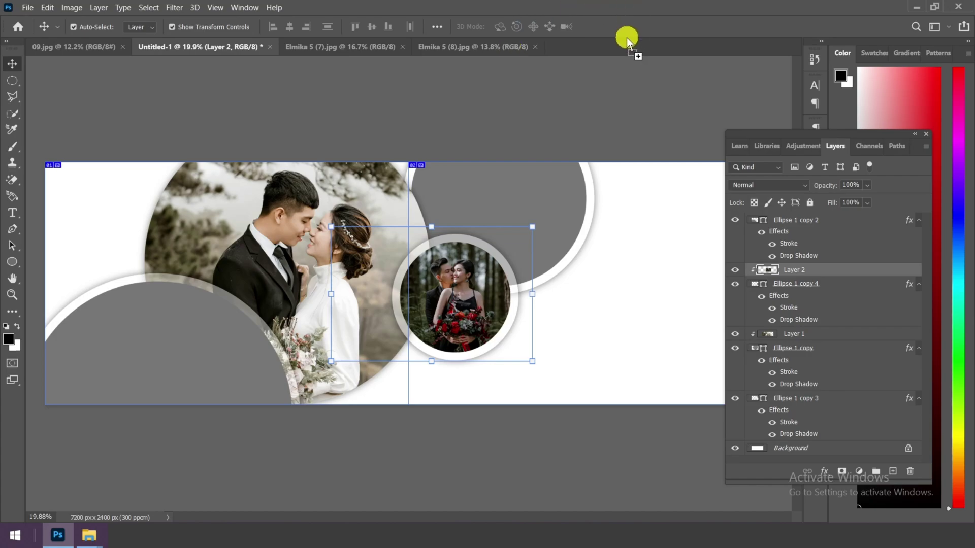
drag(626, 38, 620, 42)
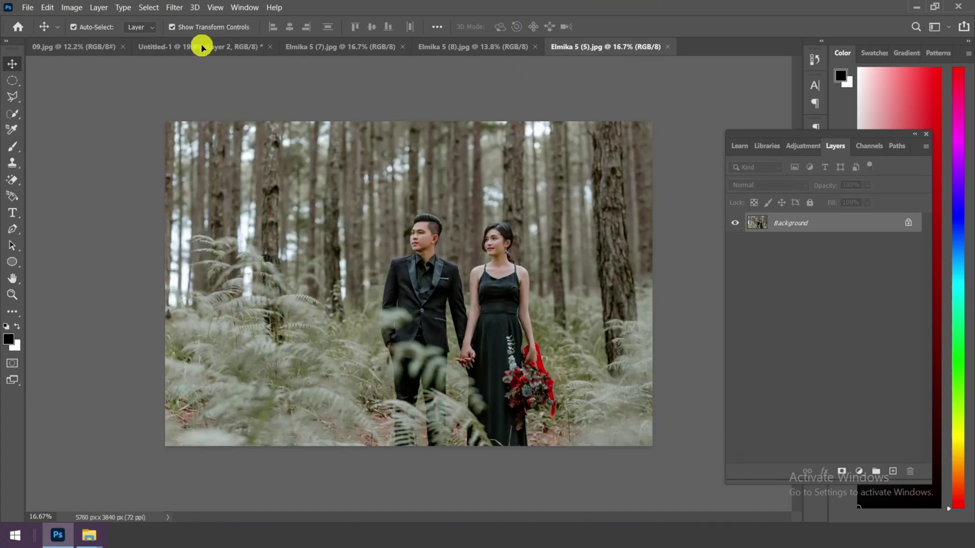
drag(202, 48, 254, 98)
drag(489, 217, 491, 213)
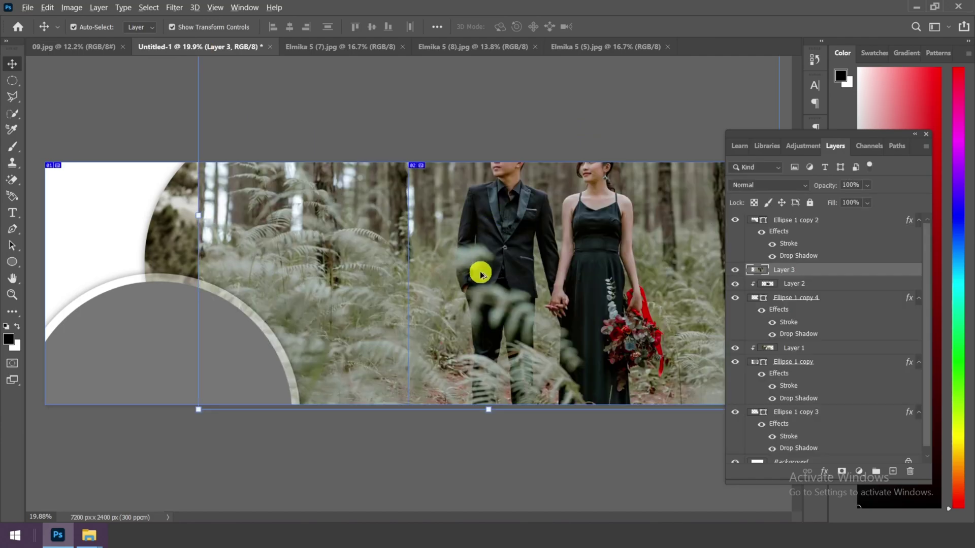
Step: Place the new photo layer directly above Ellipse 1 copy 3 and create a clipping mask
scroll(479, 272, down, 3)
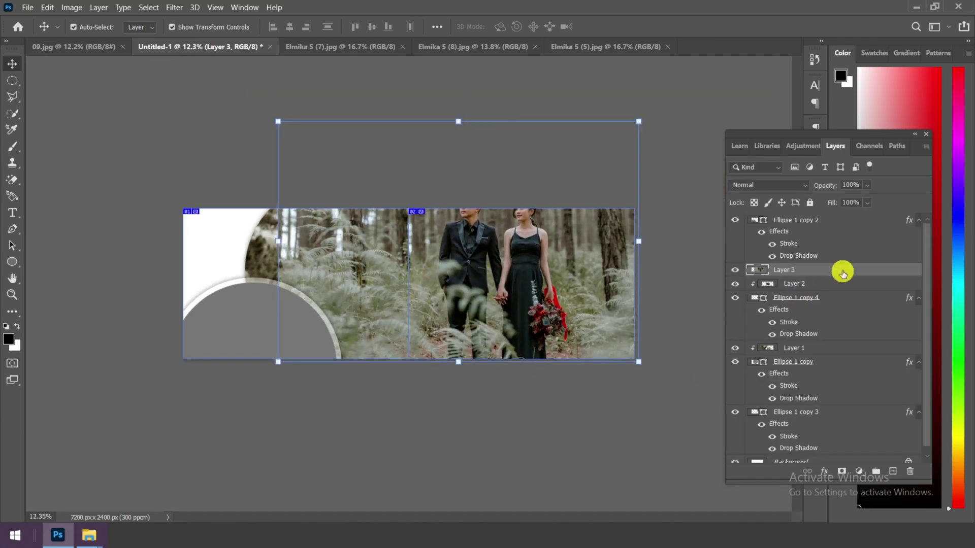
drag(831, 269, 825, 399)
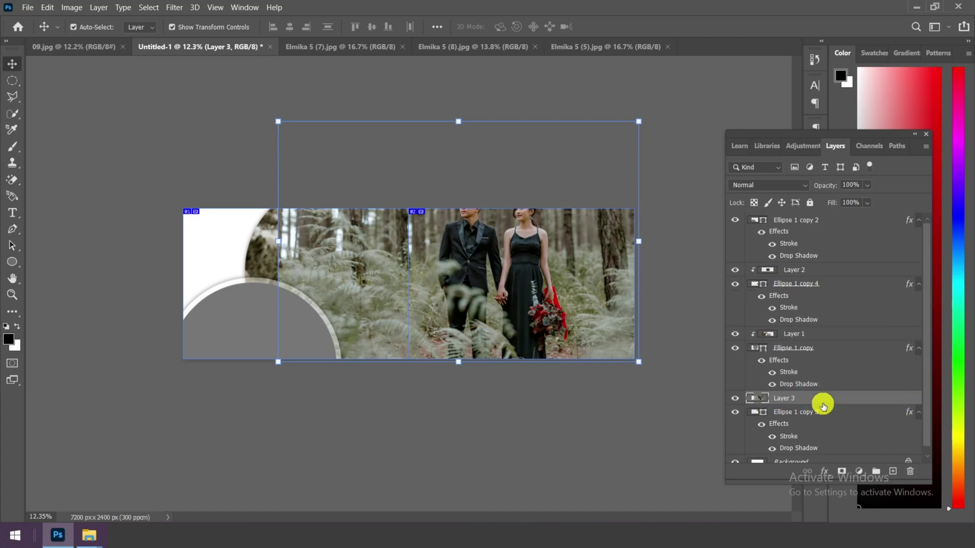
right_click(795, 400)
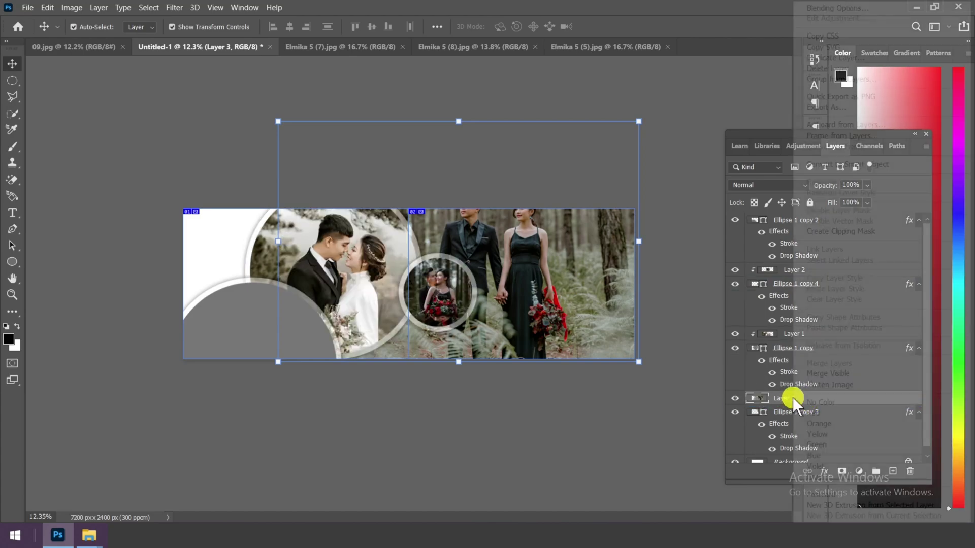
click(858, 232)
Step: Scale the photo of the couple holding hands to about 44.44%, position them above the smallest circle inside their own circle, and commit the transform
key(ctrl+t)
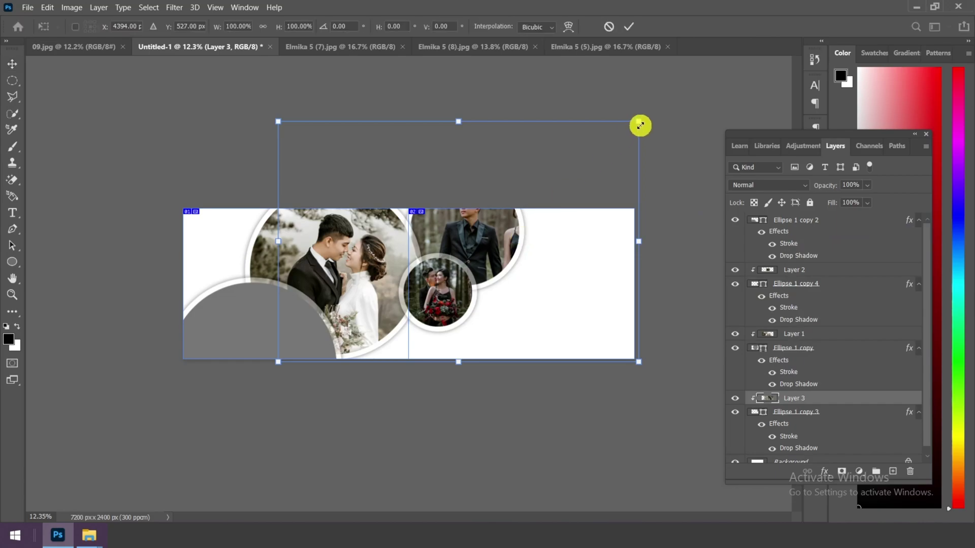
drag(640, 126, 444, 251)
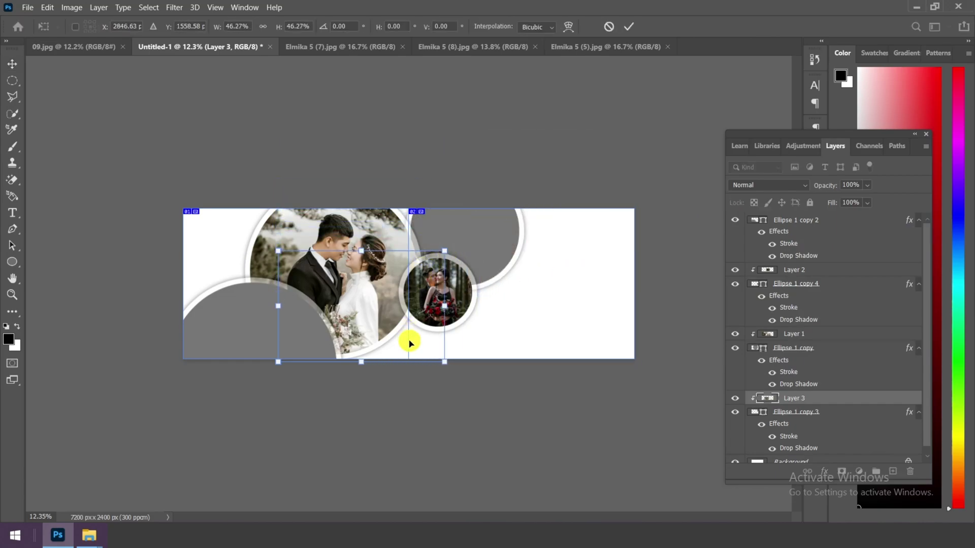
drag(411, 343, 501, 235)
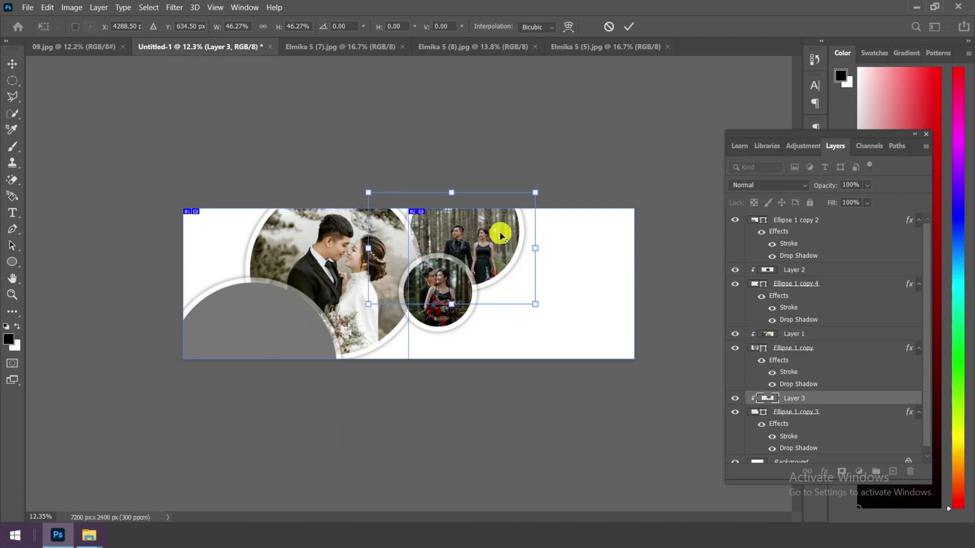
scroll(501, 235, up, 3)
drag(323, 326, 342, 314)
drag(626, 122, 622, 128)
drag(540, 201, 537, 192)
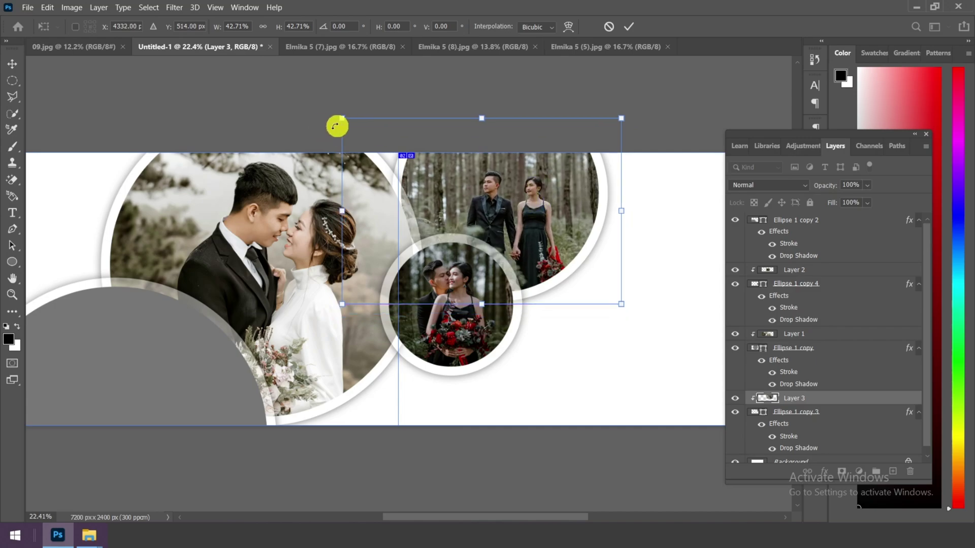
drag(344, 118, 331, 112)
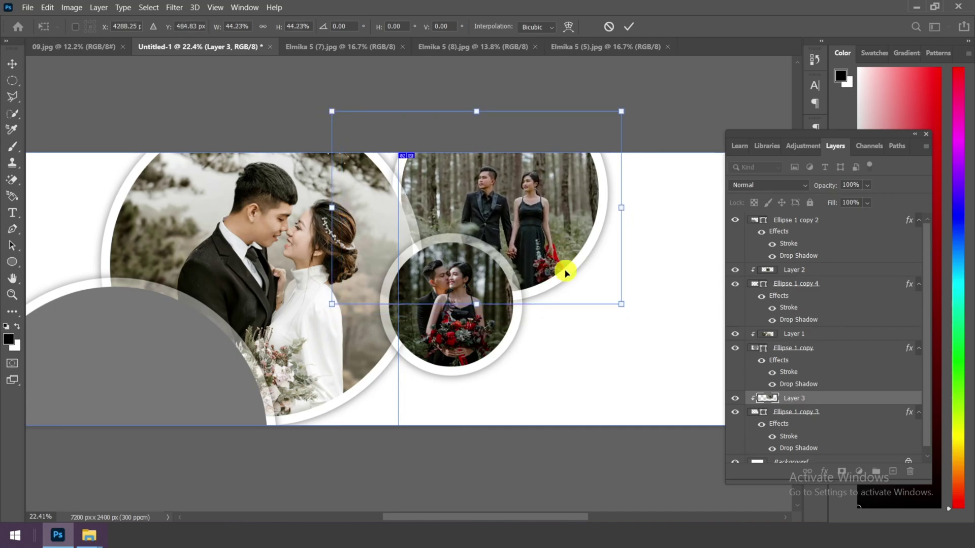
drag(617, 304, 622, 304)
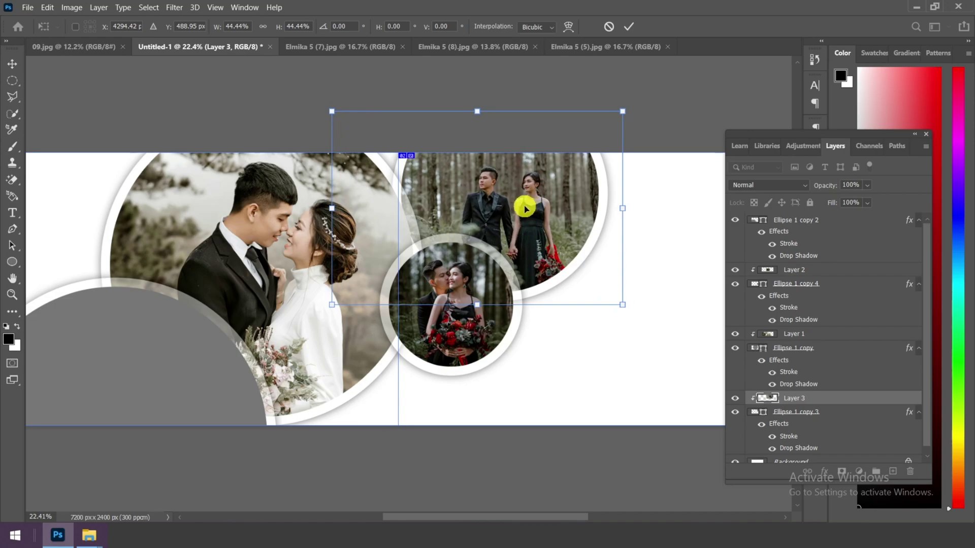
drag(525, 209, 526, 207)
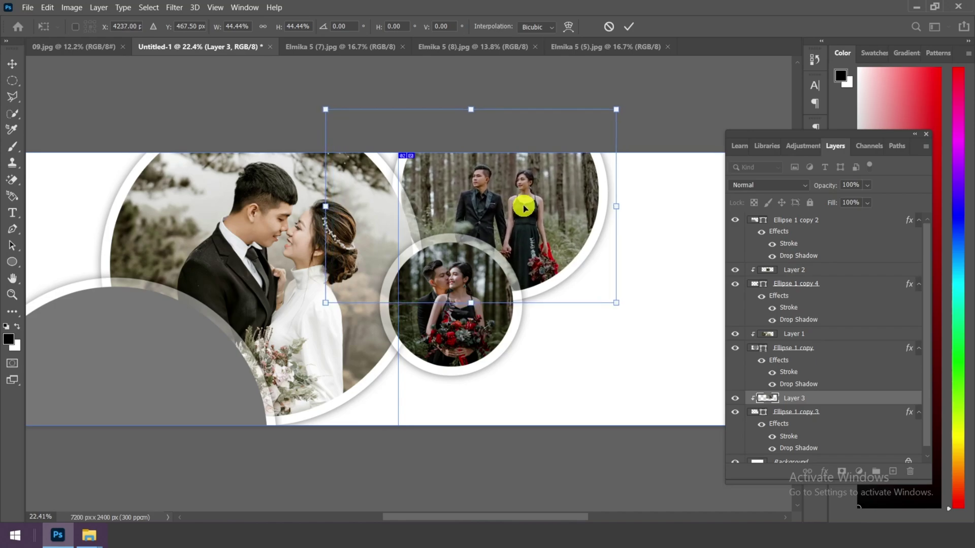
click(628, 29)
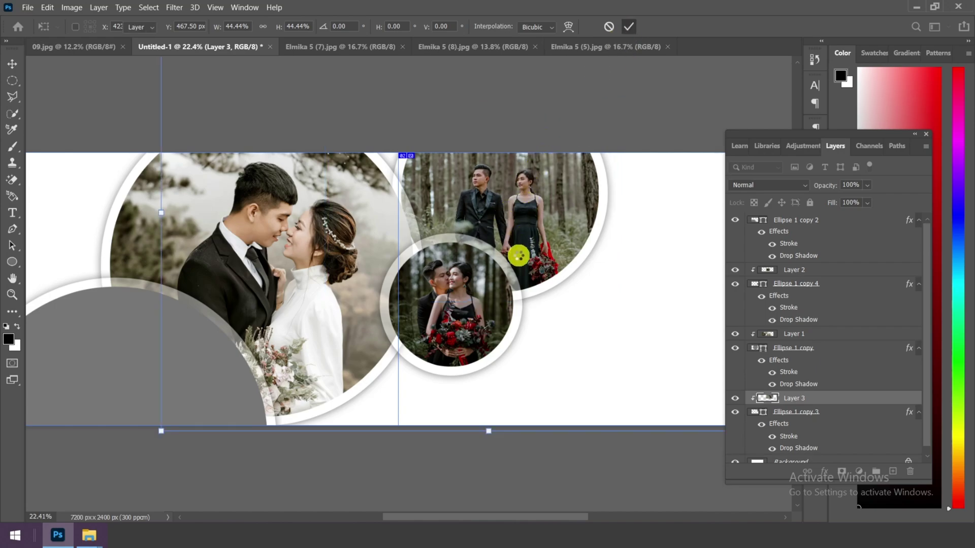
scroll(522, 252, down, 3)
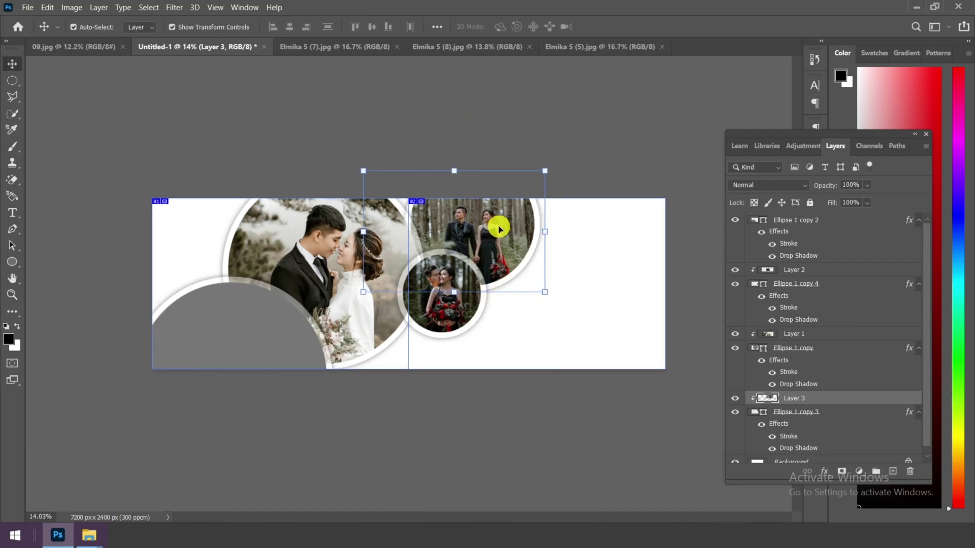
Step: Open the waterfall photo Elmika 5 (1) from the Wedding folder 5 and copy it into the Untitled-1 album document
mouse_move(89, 536)
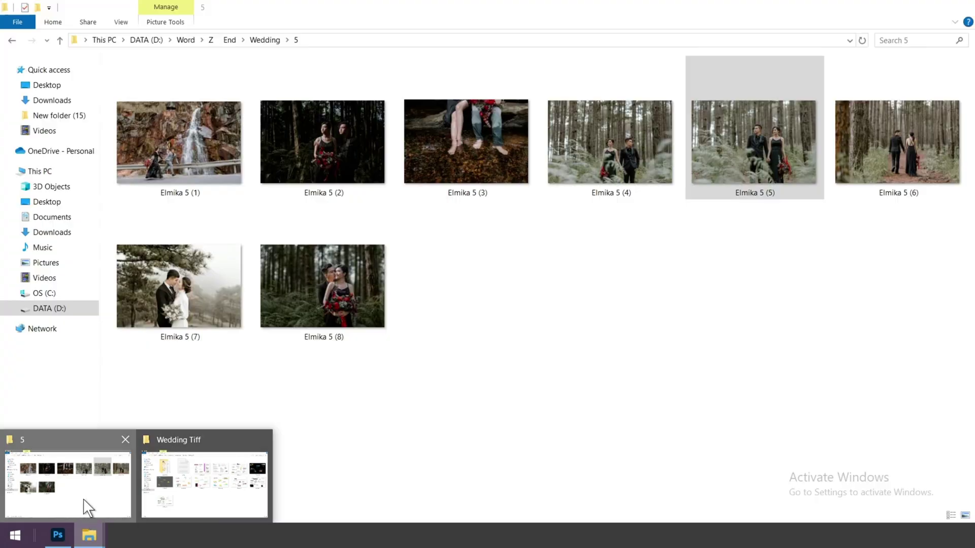
click(87, 504)
click(634, 405)
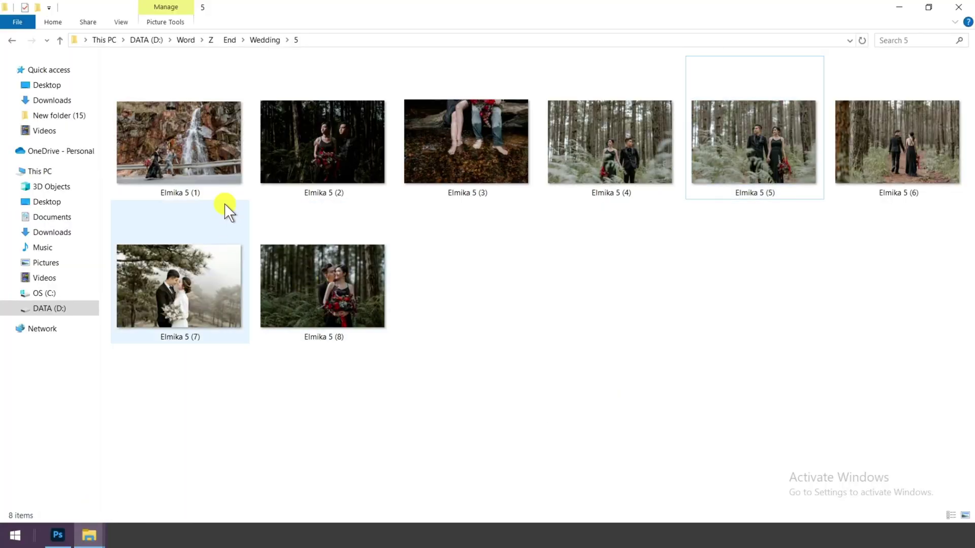
drag(178, 200, 690, 46)
drag(462, 199, 463, 201)
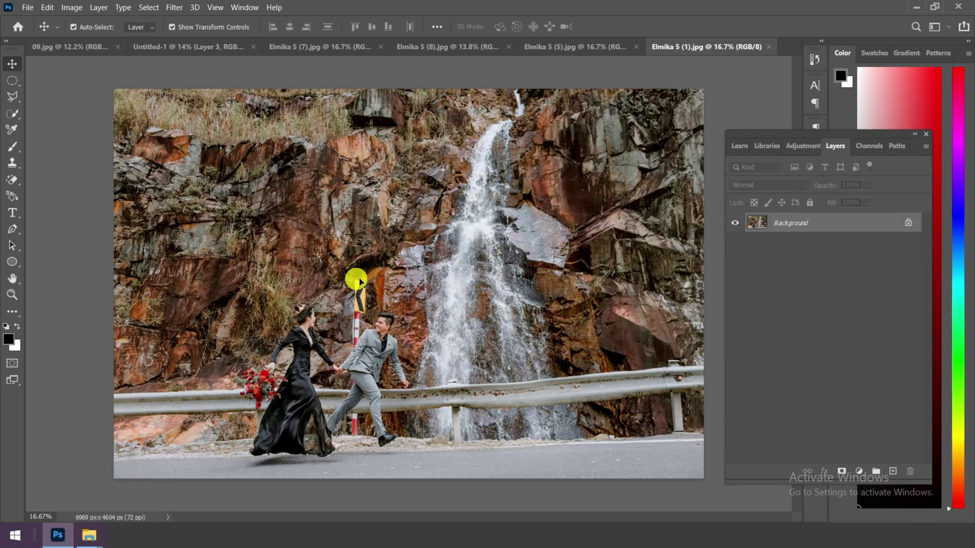
click(164, 46)
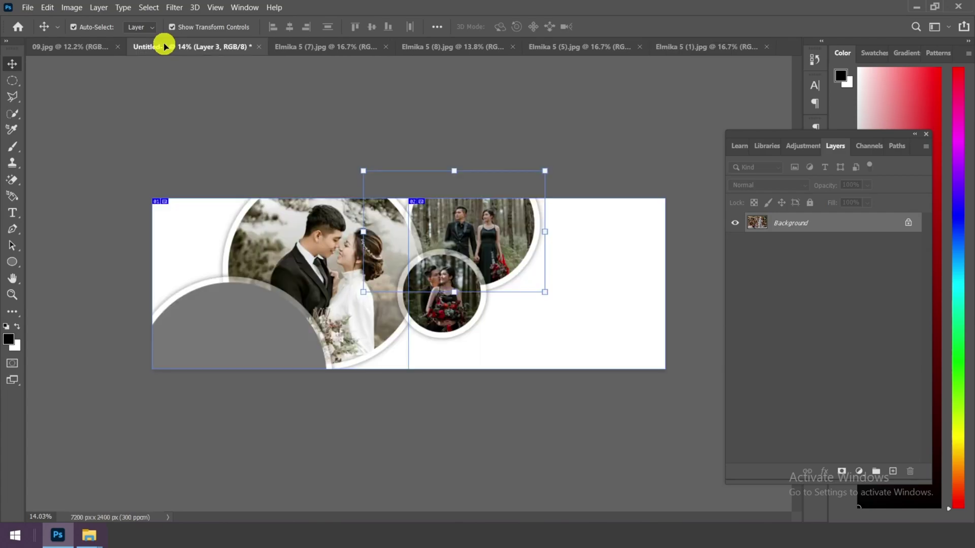
drag(242, 328, 241, 328)
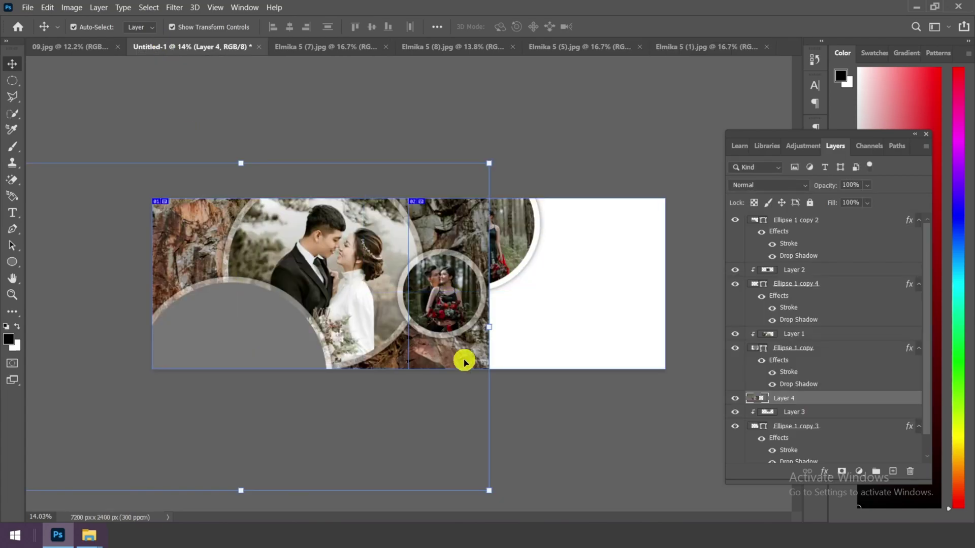
Step: Place the waterfall photo layer directly above Ellipse 1 copy 2 at the top of the layer stack and create a clipping mask
drag(847, 401, 817, 218)
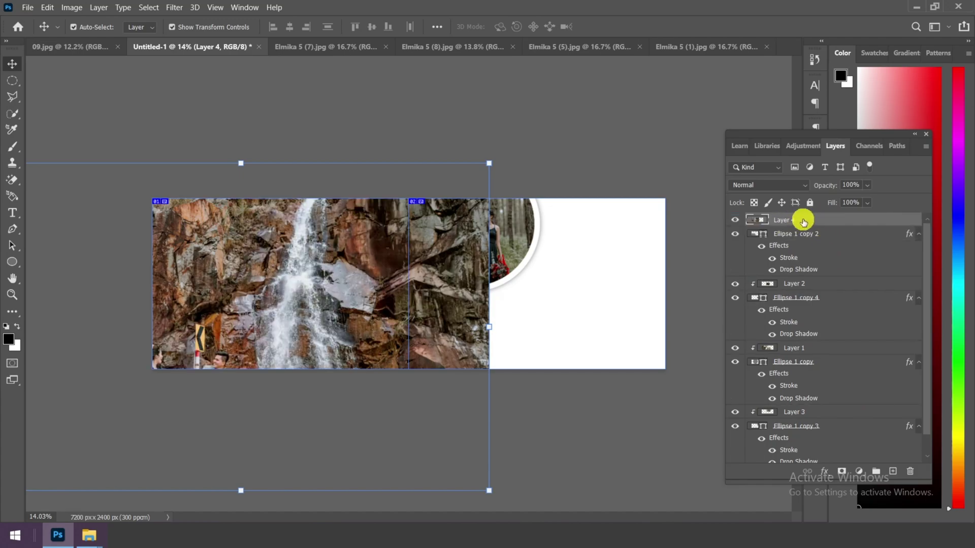
right_click(802, 220)
click(718, 232)
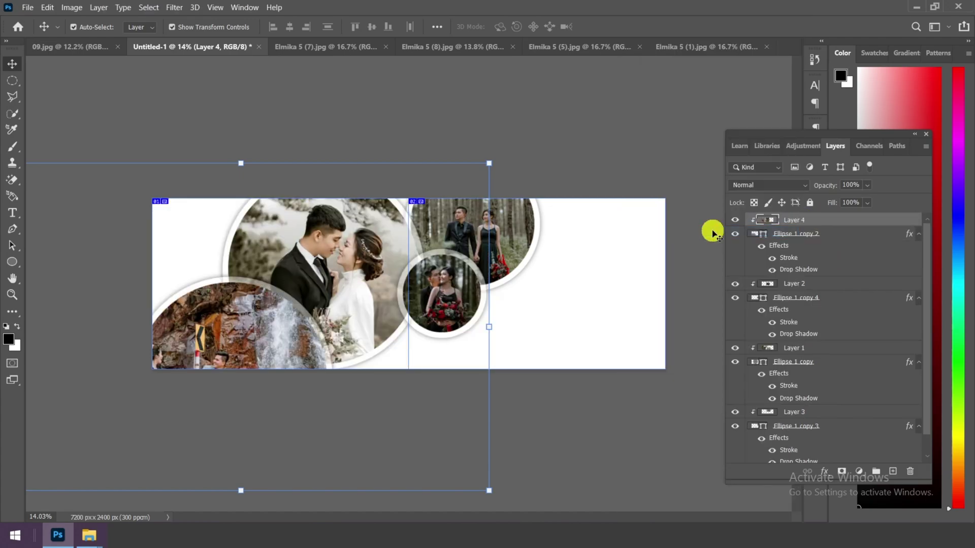
Step: Scale the waterfall photo in Layer 4 to 43.48% so the couple fits inside the lower-left circle, and commit the transform
scroll(240, 303, down, 1)
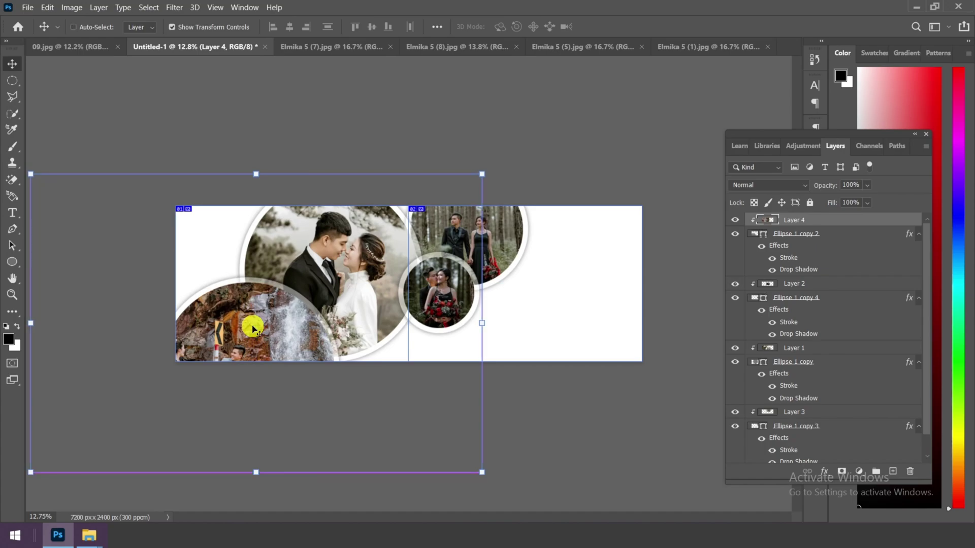
key(ctrl+t)
drag(483, 176, 374, 257)
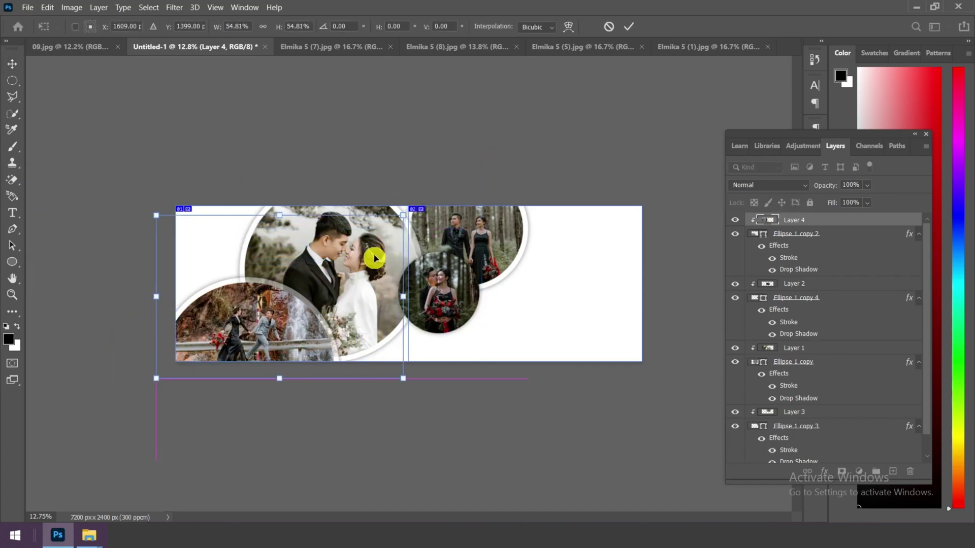
drag(401, 383, 389, 367)
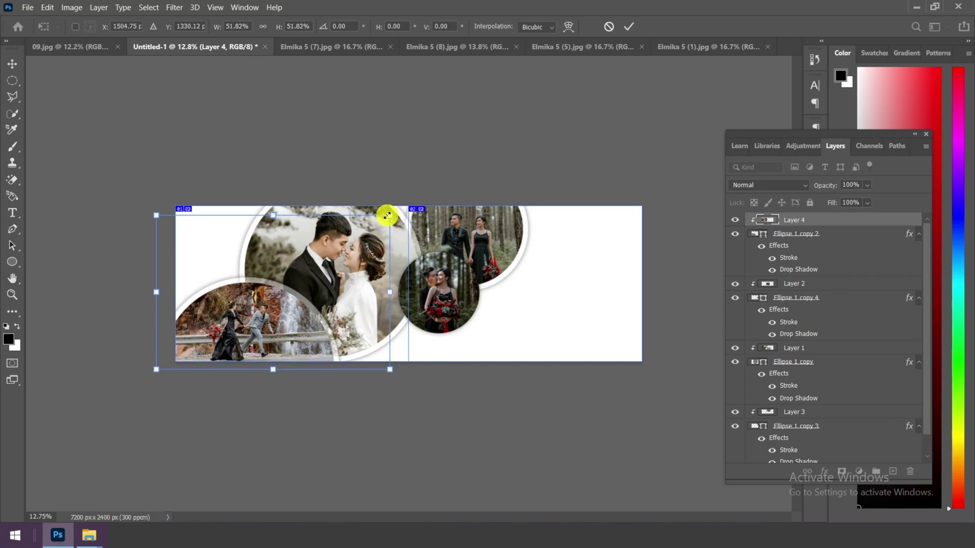
drag(389, 213, 351, 240)
drag(268, 319, 279, 311)
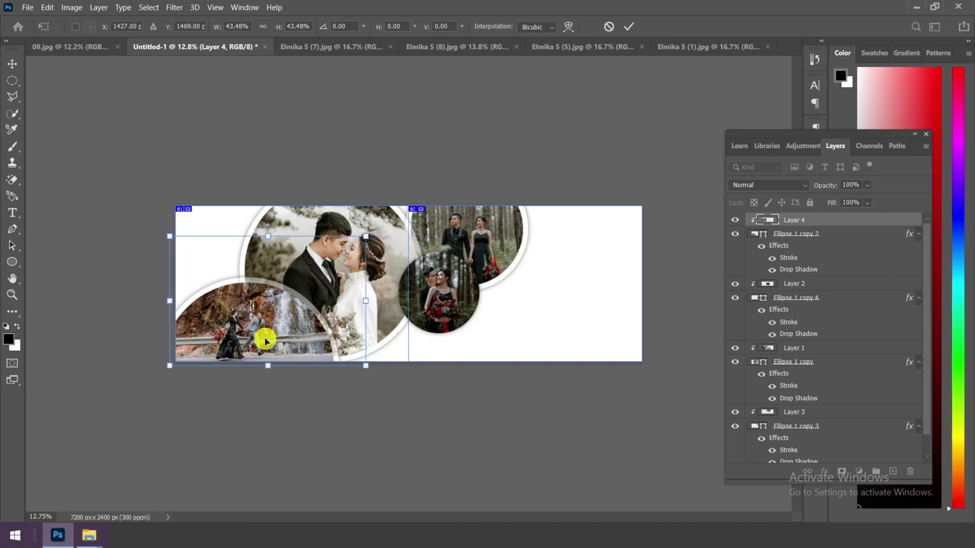
key(ctrl+plus)
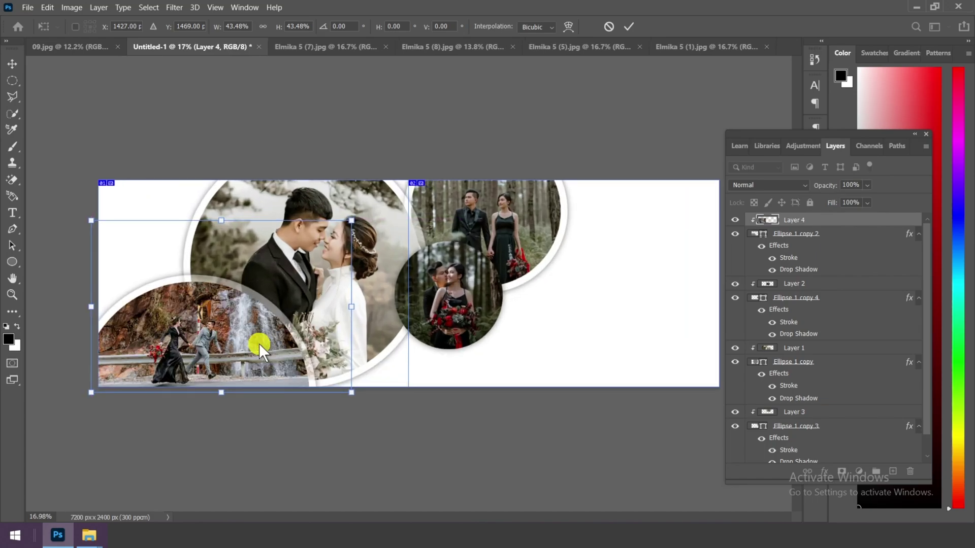
click(620, 32)
Step: Move the waterfall photo slightly up and right so it sits flush with the spread's left and bottom edges
scroll(157, 366, up, 2)
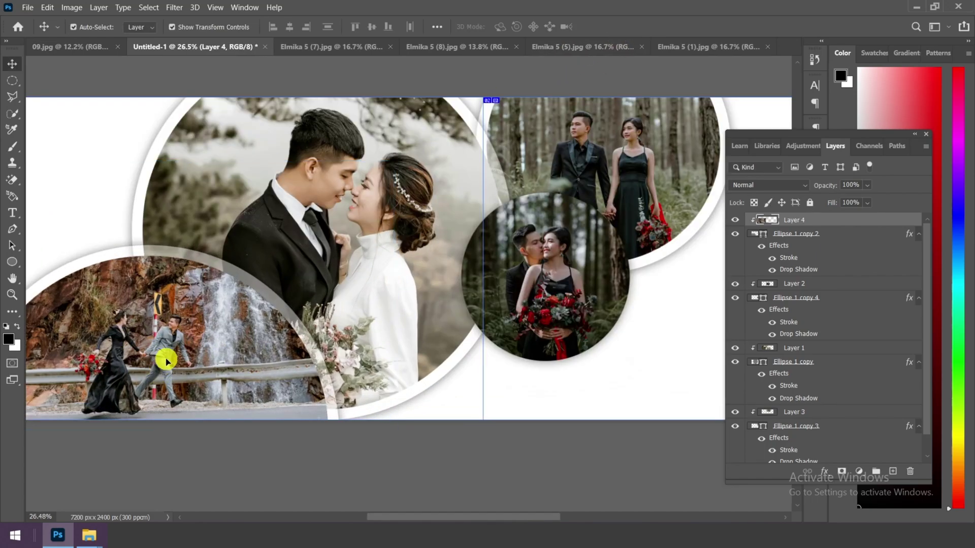
drag(168, 345, 175, 326)
scroll(170, 330, up, 2)
scroll(250, 333, down, 3)
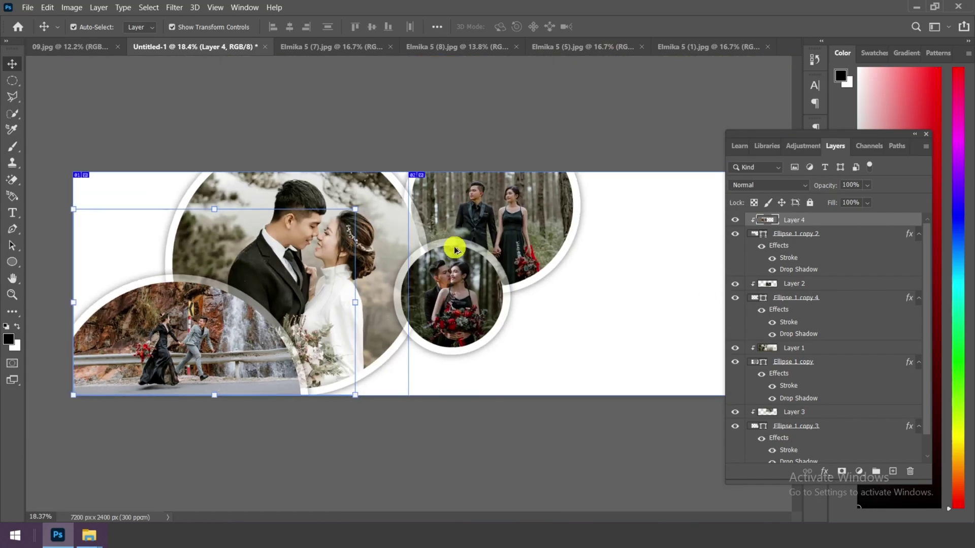
Step: Create a rectangle shape of about 1652 x 910 px directly above the Background layer, on the empty area of the right page
click(6, 81)
key(ctrl+minus)
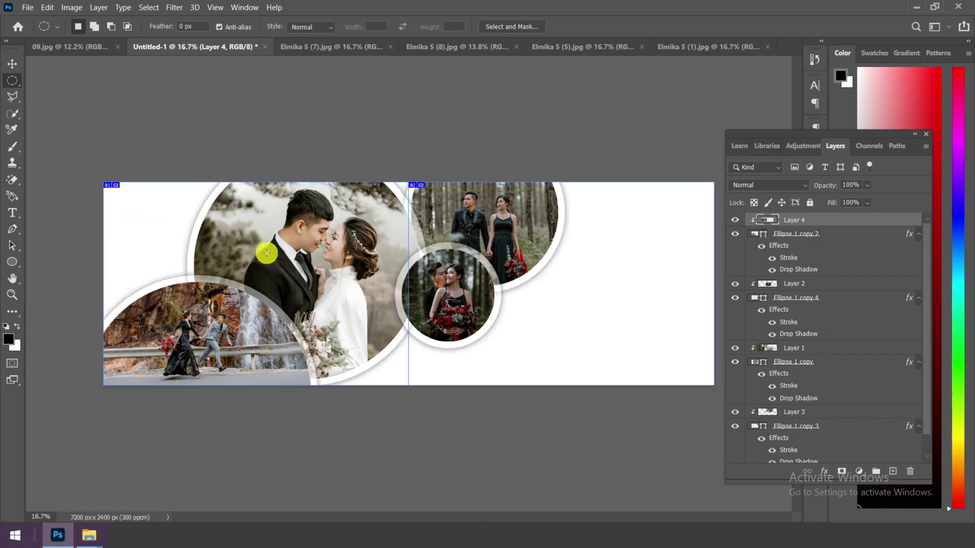
scroll(834, 310, down, 2)
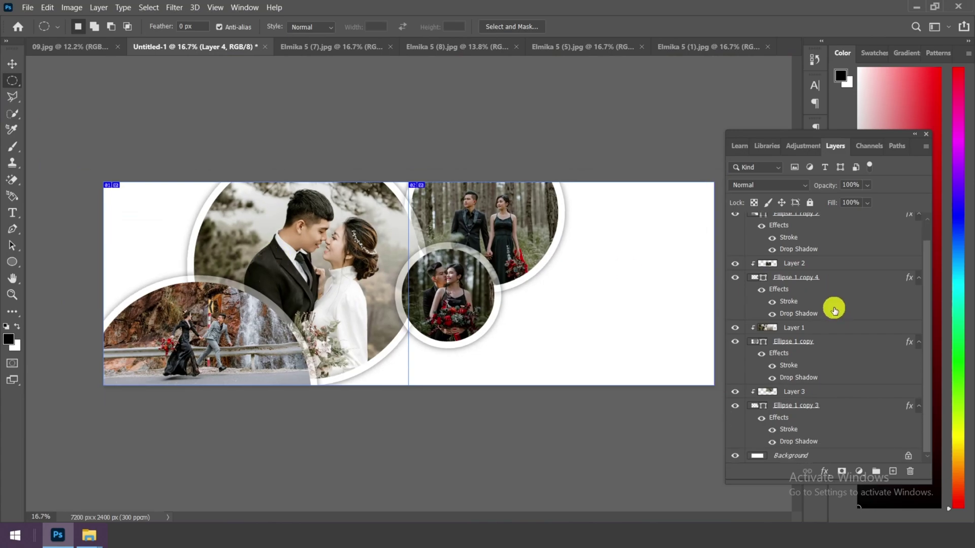
click(815, 456)
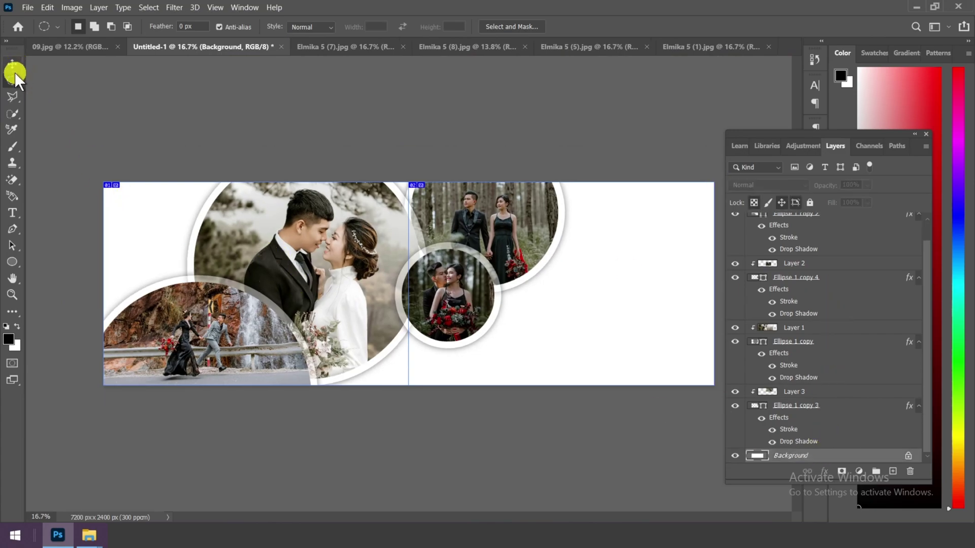
click(14, 259)
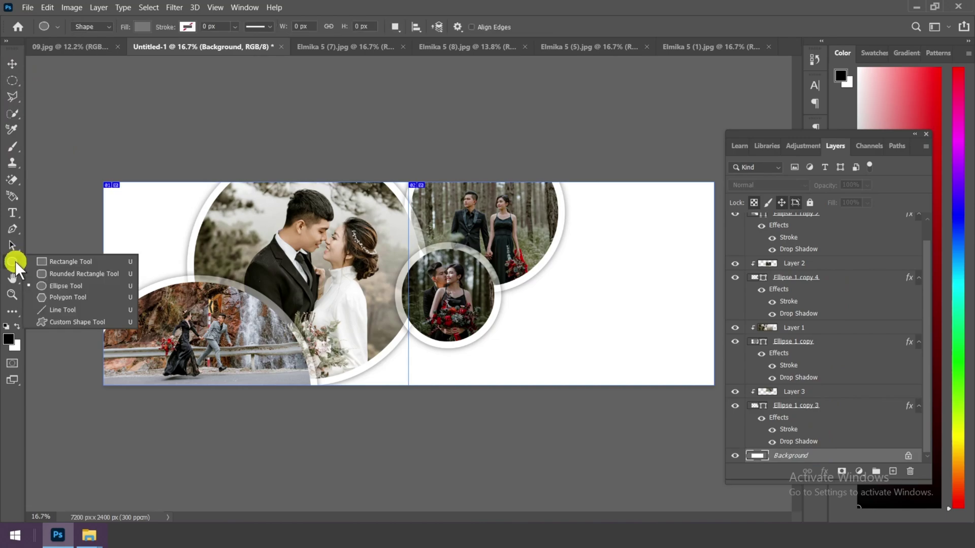
click(77, 261)
drag(542, 285, 682, 362)
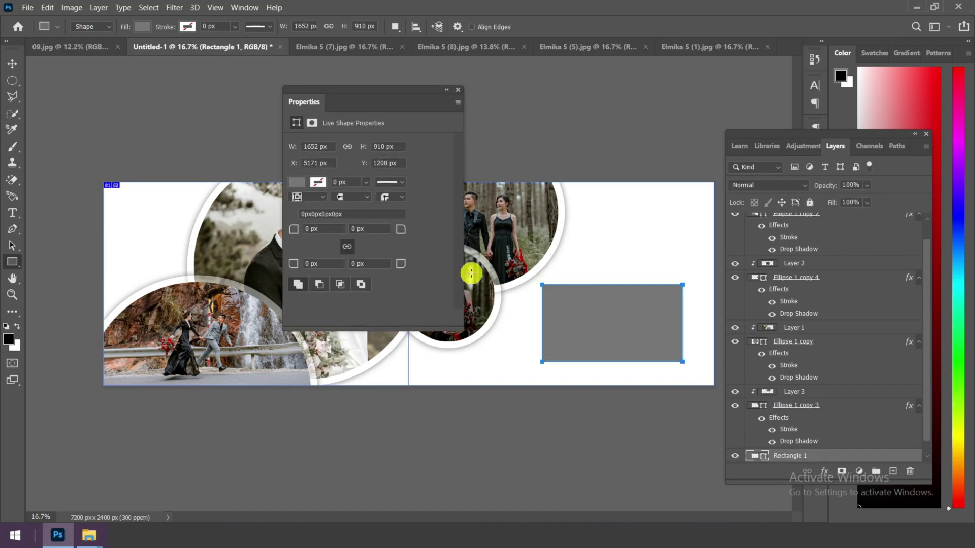
Step: Change the rectangle's fill to black (000000) and close its properties
click(296, 179)
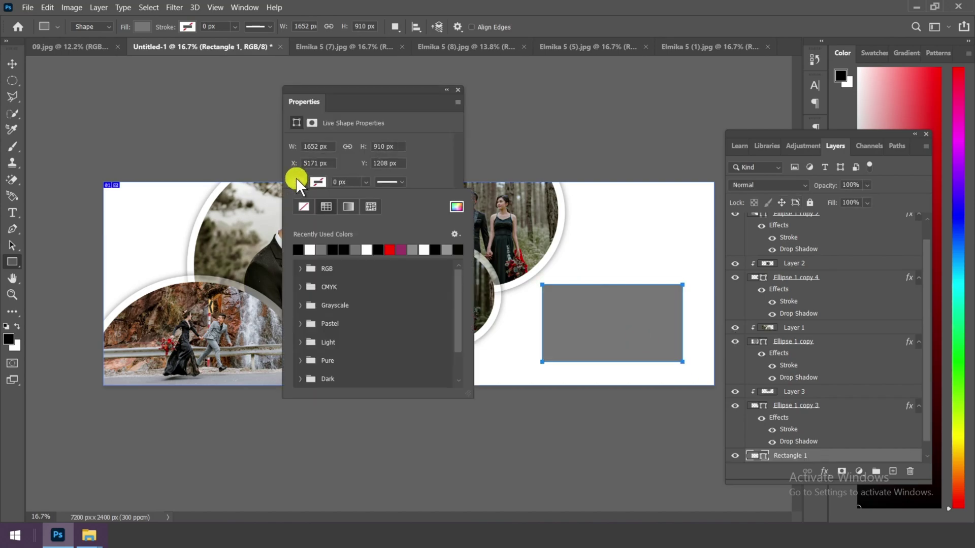
click(455, 207)
drag(616, 278, 562, 305)
click(772, 331)
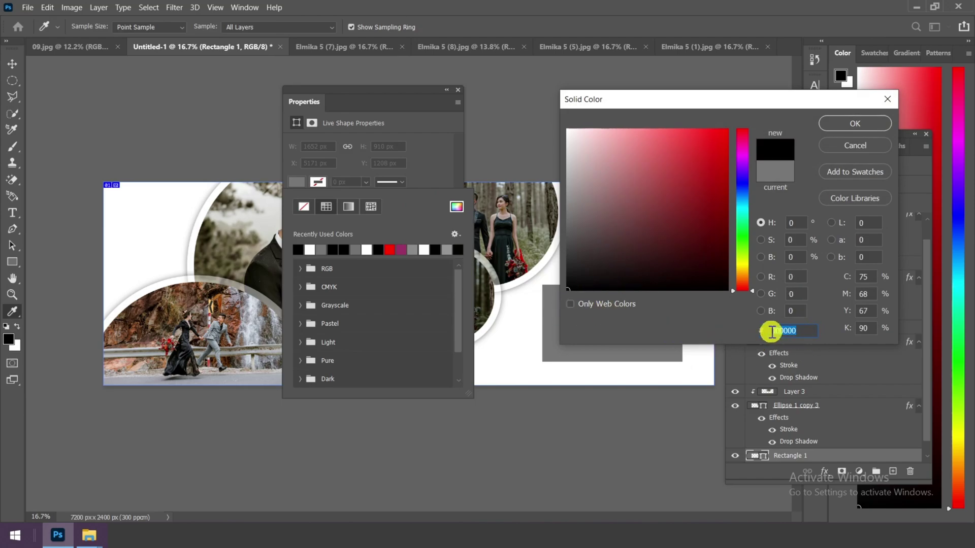
click(837, 124)
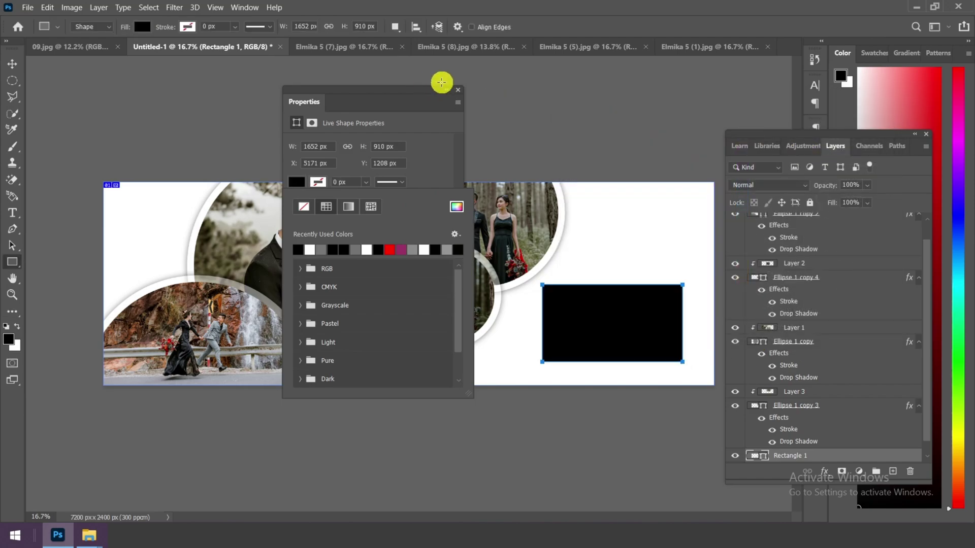
click(458, 90)
click(458, 90)
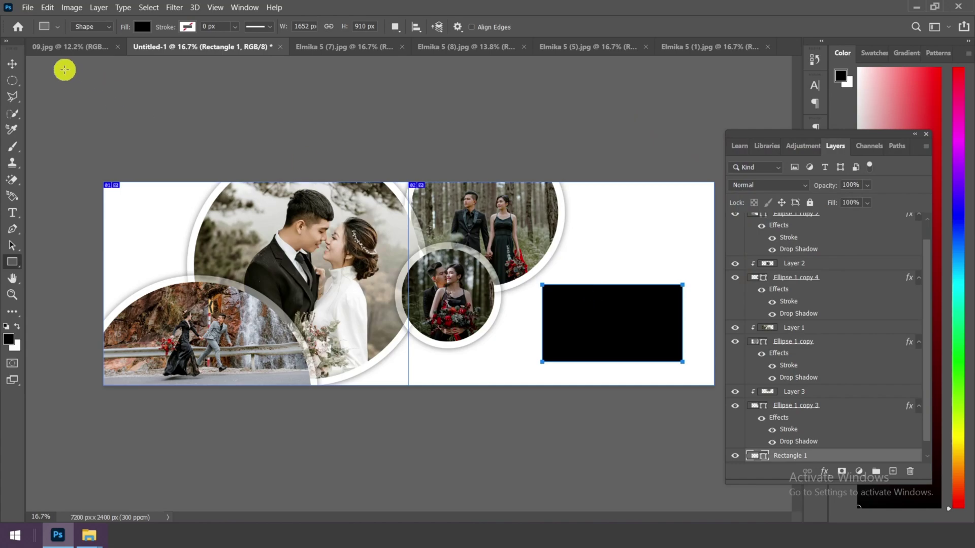
Step: Transform Rectangle 1 to about 229.54% width and 152.86% height so it spans the right page behind the circles
click(11, 62)
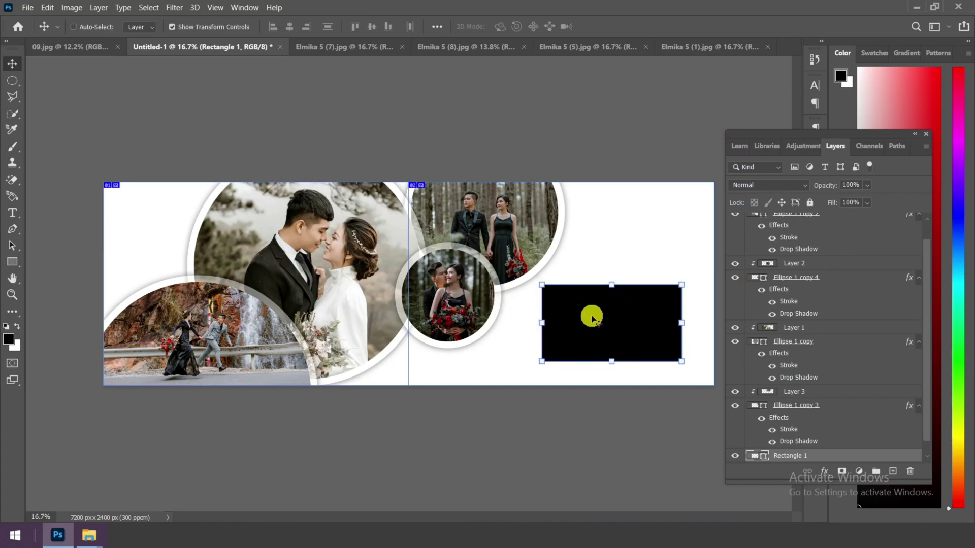
key(ctrl+t)
drag(541, 285, 491, 259)
drag(573, 290, 488, 272)
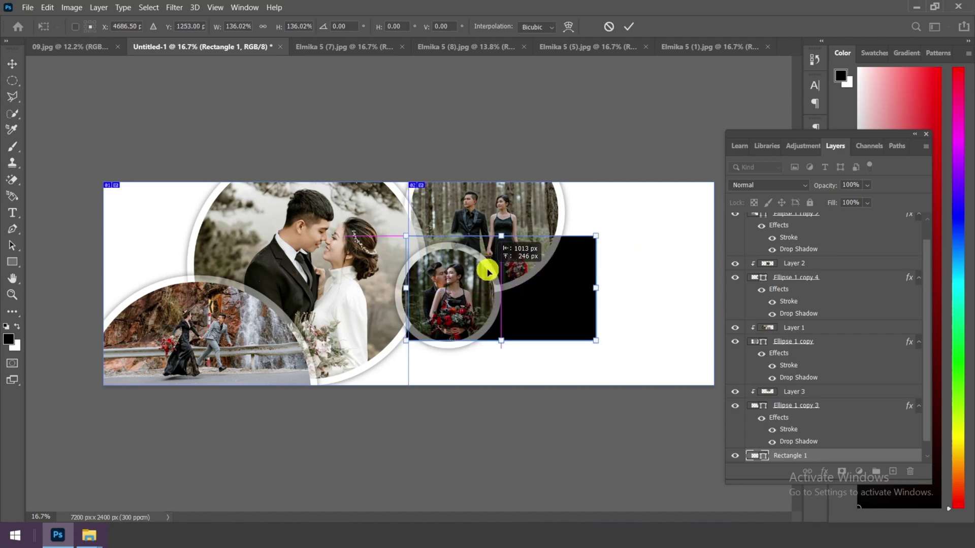
scroll(531, 318, down, 2)
drag(563, 331, 585, 337)
drag(581, 293, 675, 288)
Step: Nudge the enlarged black rectangle upward on the right page and commit the transform
key(Up)
key(Up)
key(Up)
key(Up)
key(Up)
key(Up)
key(Up)
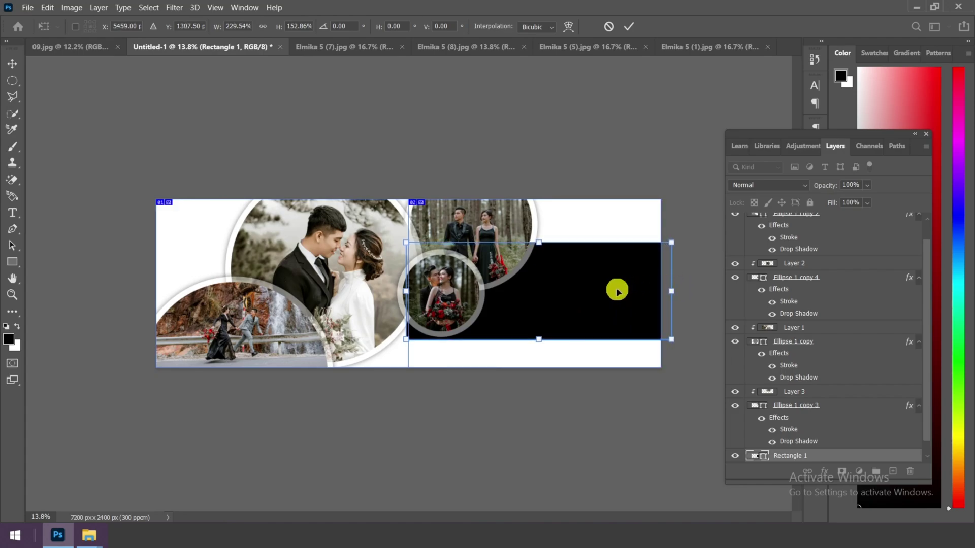
key(Up)
key(Up)
key(Up)
key(Up)
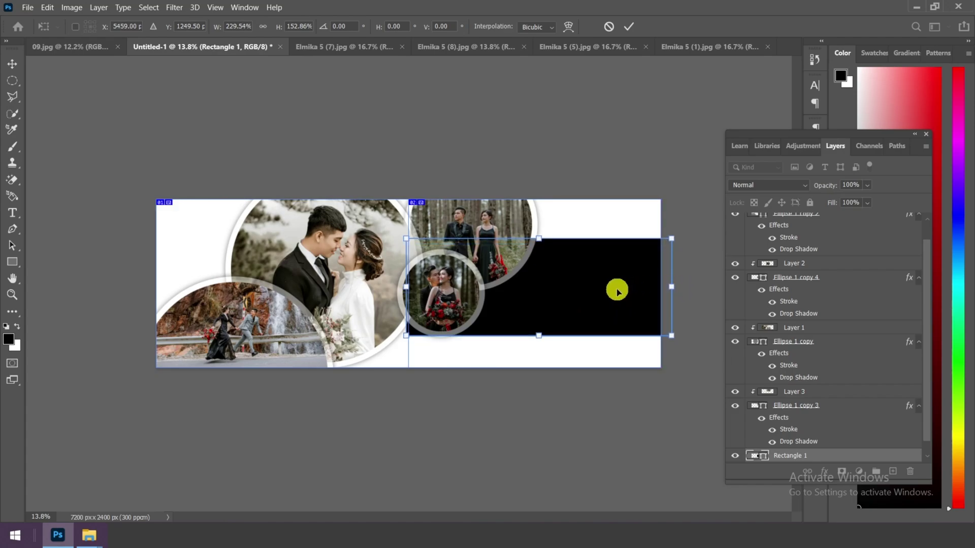
key(Up)
key(Return)
Step: Reduce the black rectangle's height slightly and shift it right past the spread's edge, starting behind the smallest circle, and commit
key(ctrl+plus)
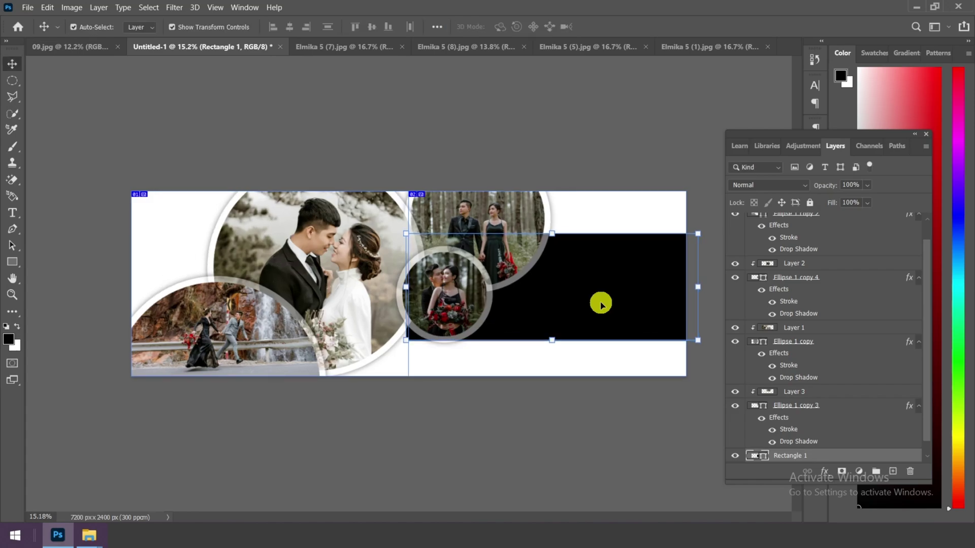
key(ctrl+t)
drag(550, 341, 582, 282)
key(Return)
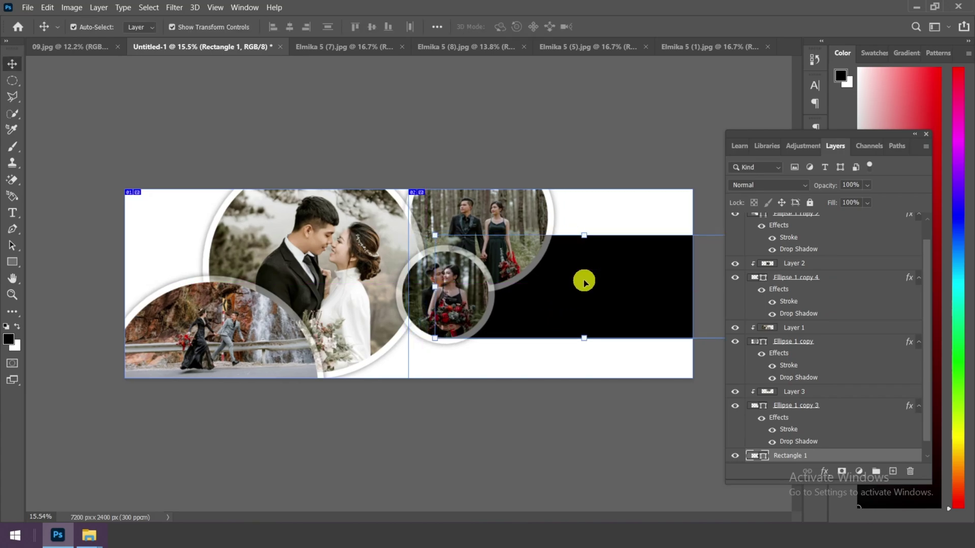
Step: Open the photo Elmika 5 (6) from the Wedding folder 5 and copy it into the Untitled-1 document above Rectangle 1
mouse_move(97, 537)
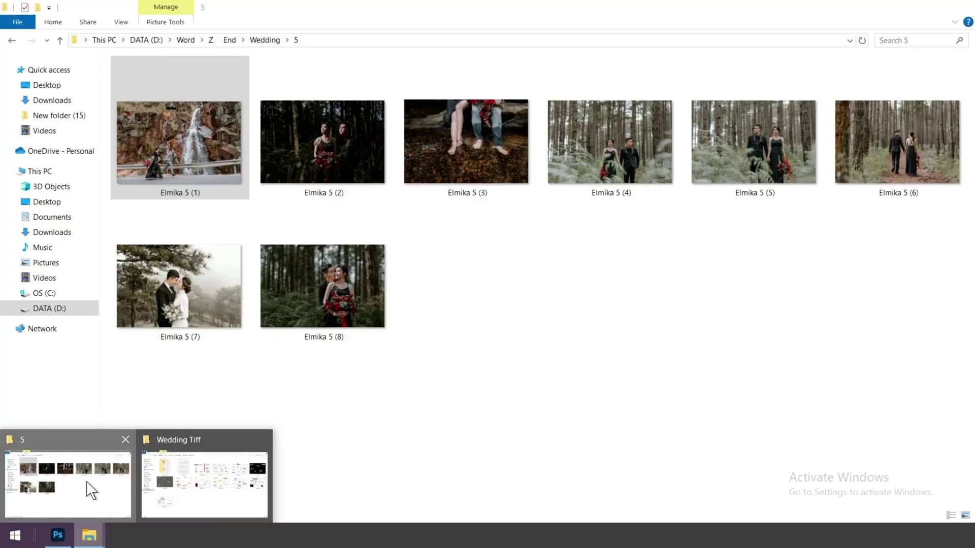
click(90, 490)
click(633, 394)
drag(922, 255, 733, 64)
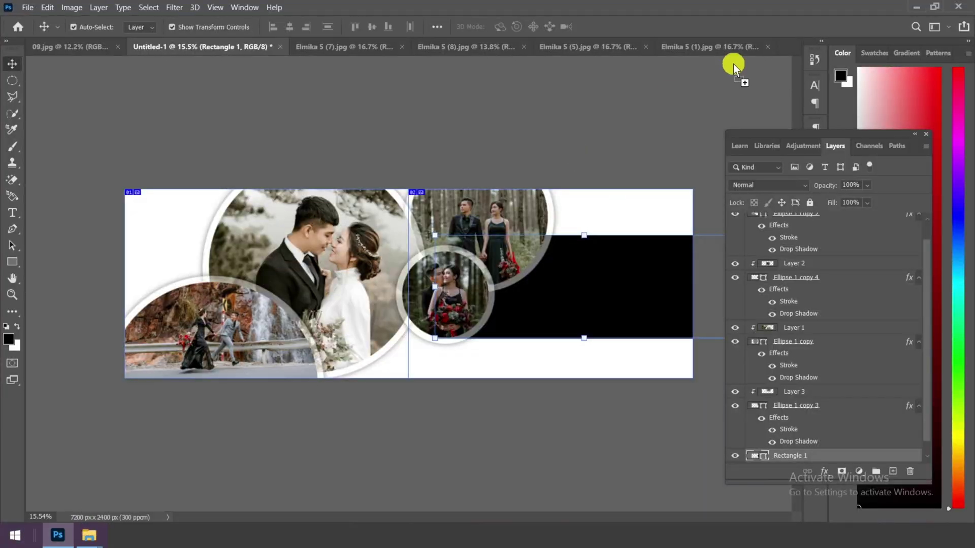
drag(784, 42, 611, 281)
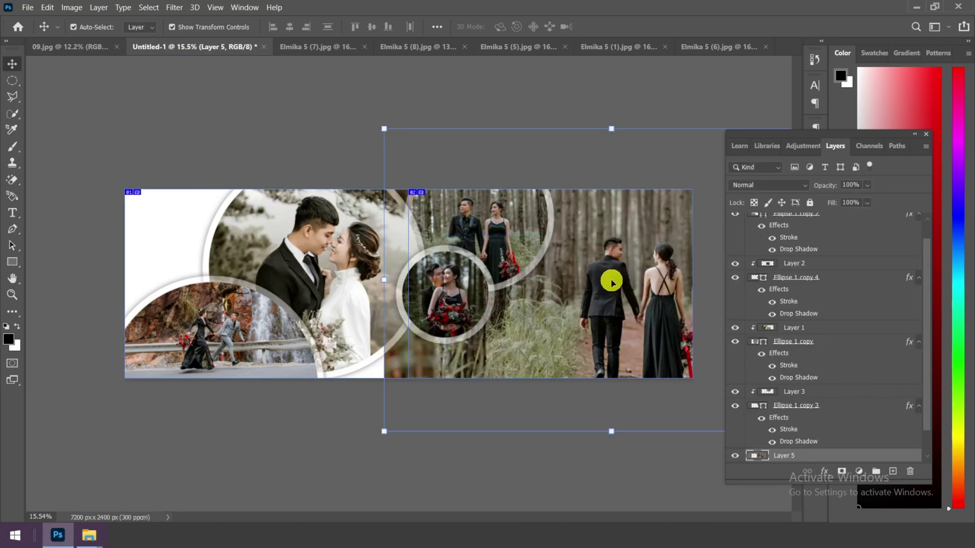
Step: Scale the photo of the walking couple to 55.15%, flush with the spread's right edge over the rectangle, and commit the transform
key(ctrl+minus)
key(ctrl+minus)
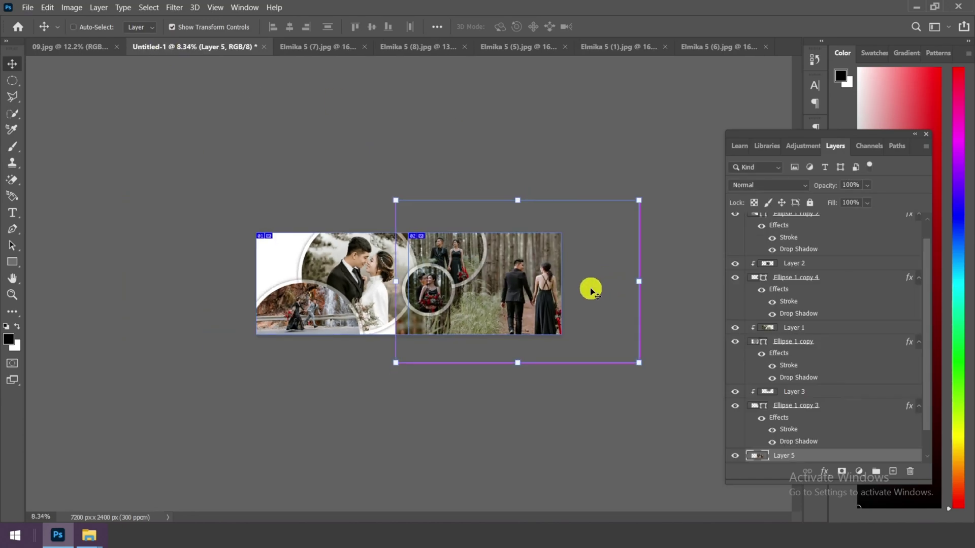
key(ctrl+t)
key(ctrl+plus)
drag(688, 183, 581, 251)
key(ctrl+plus)
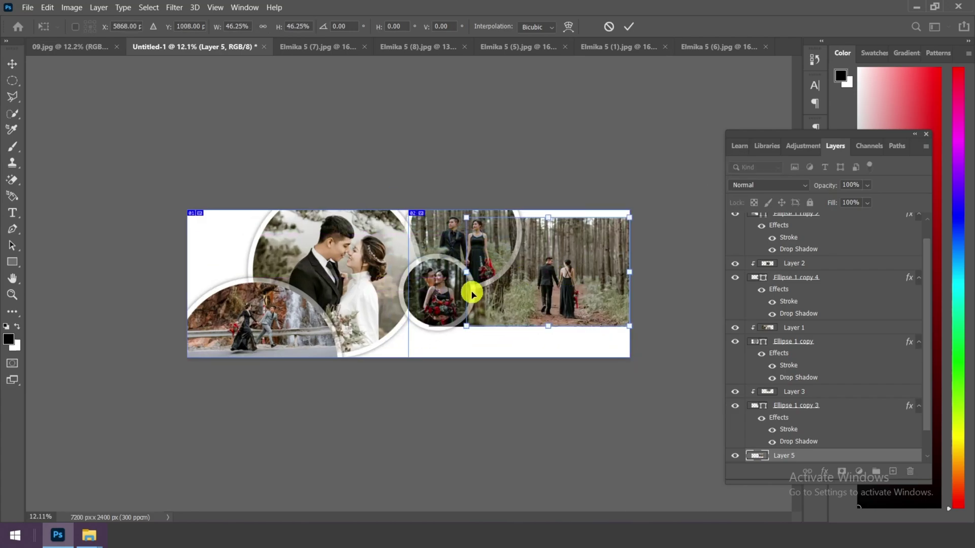
drag(466, 220, 434, 209)
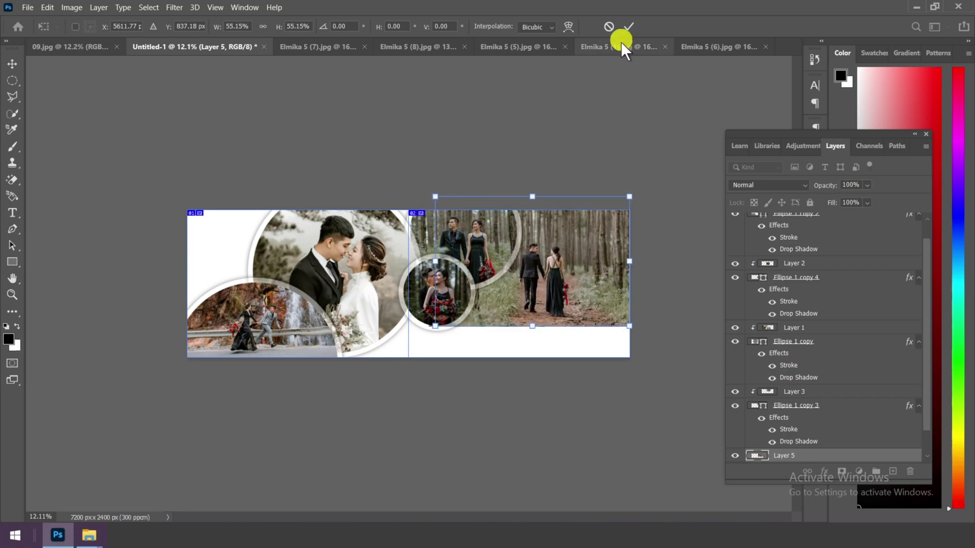
click(629, 27)
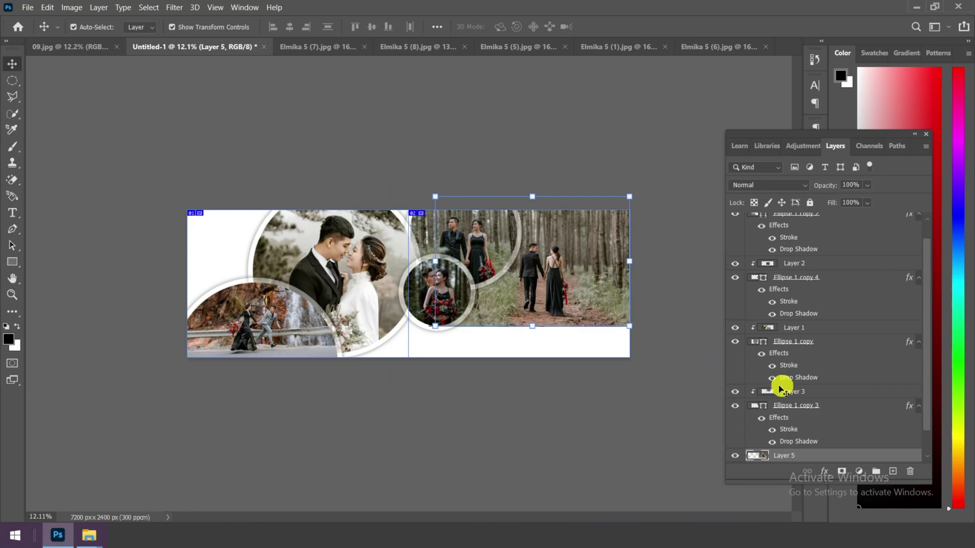
Step: Clip the walking couple photo in Layer 5 to Rectangle 1 with a clipping mask
scroll(902, 423, down, 1)
right_click(795, 432)
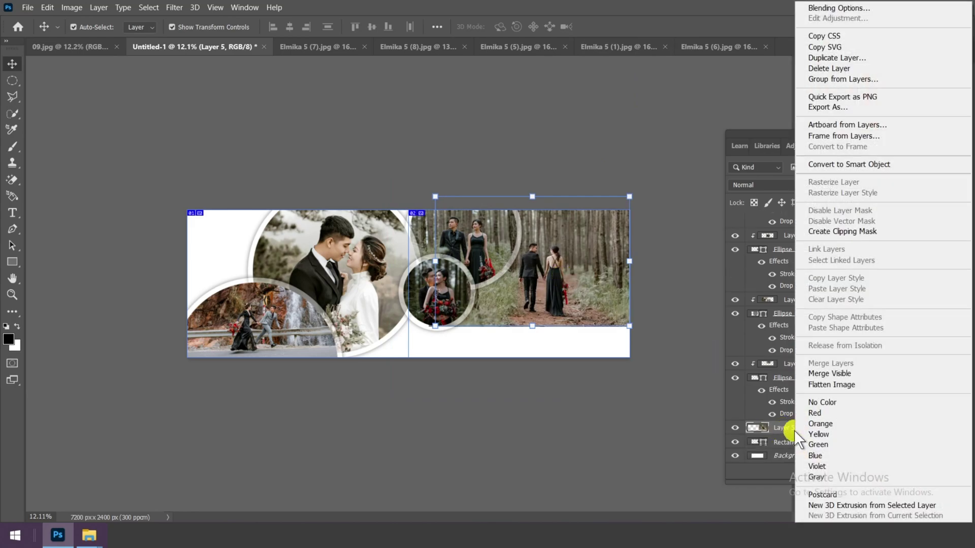
click(844, 232)
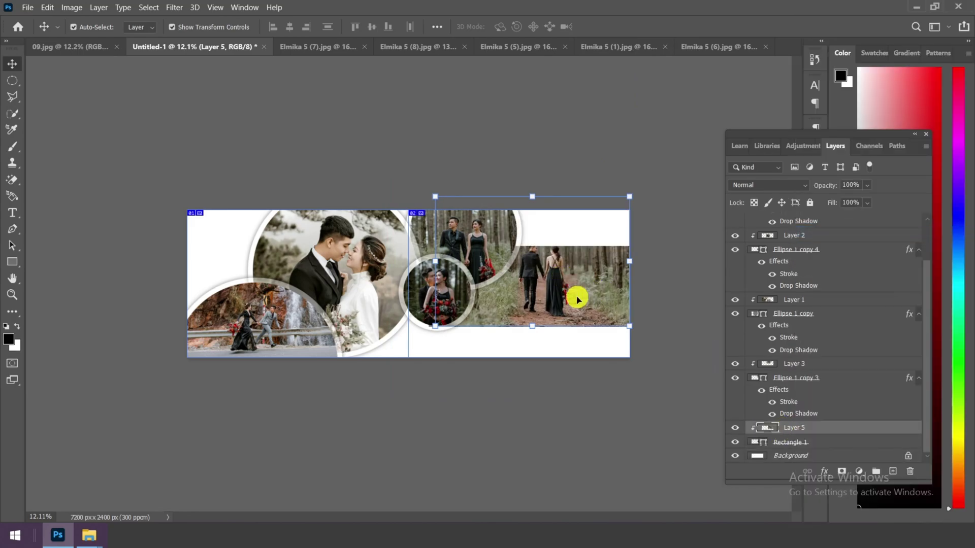
Step: Reposition the walking couple photo in Layer 5 and scale it to 103.87%, flush with the spread's right edge, and commit the transform
scroll(591, 304, up, 3)
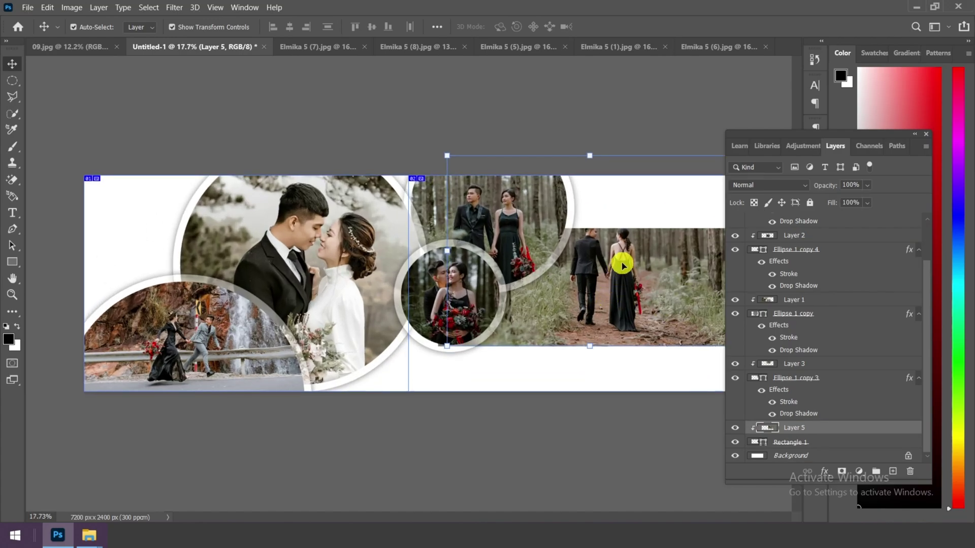
key(ctrl+t)
drag(624, 265, 623, 280)
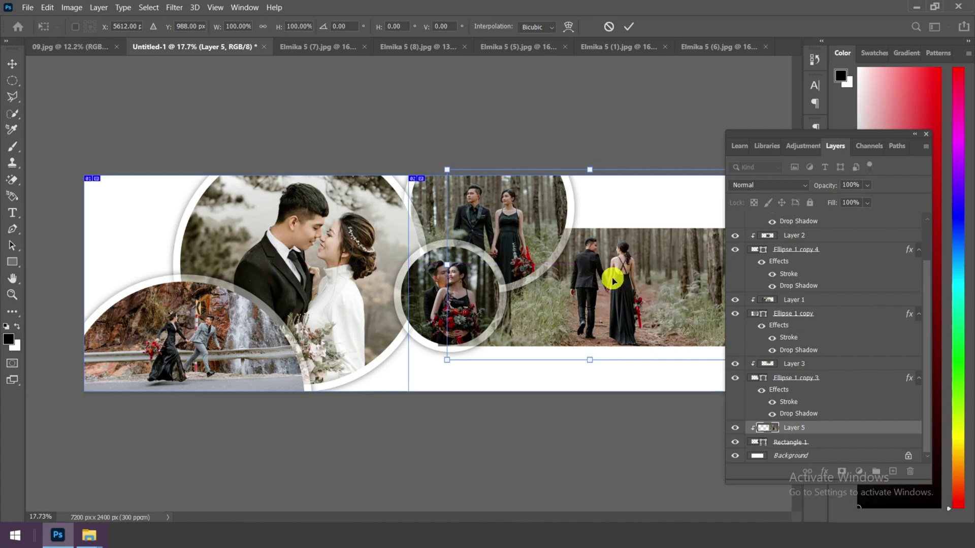
key(ctrl+minus)
drag(430, 333, 424, 336)
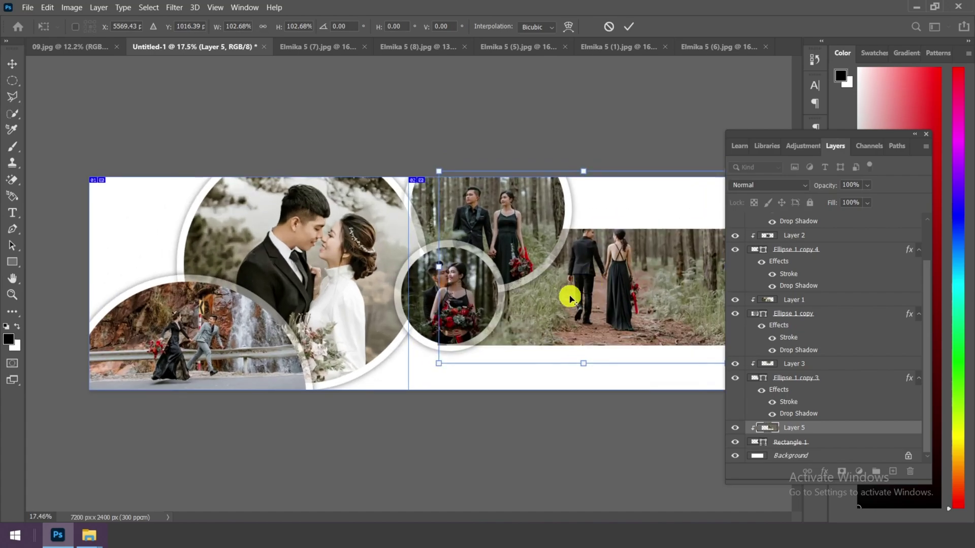
key(ctrl+plus)
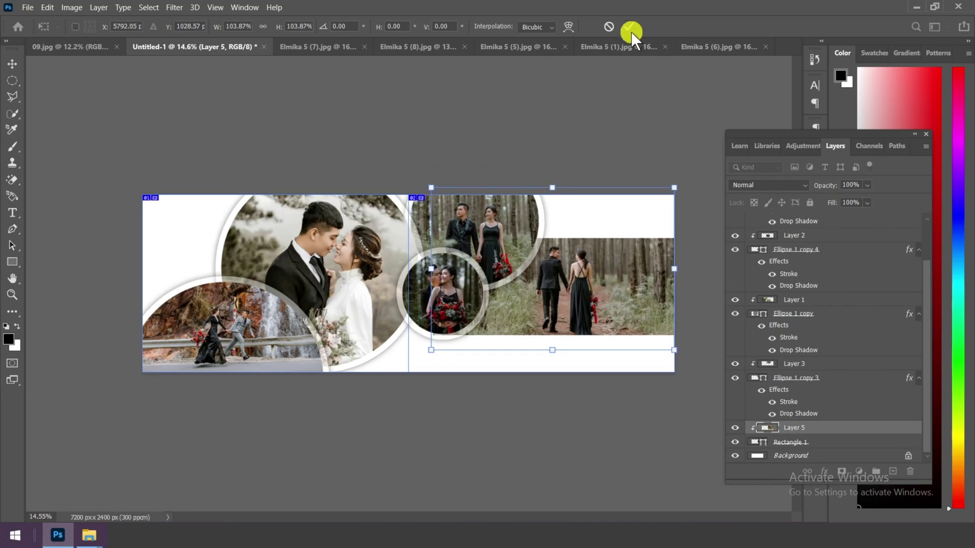
click(629, 27)
Step: Review the full spread's layout and examine the blank area beneath the walking couple photo
key(ctrl+minus)
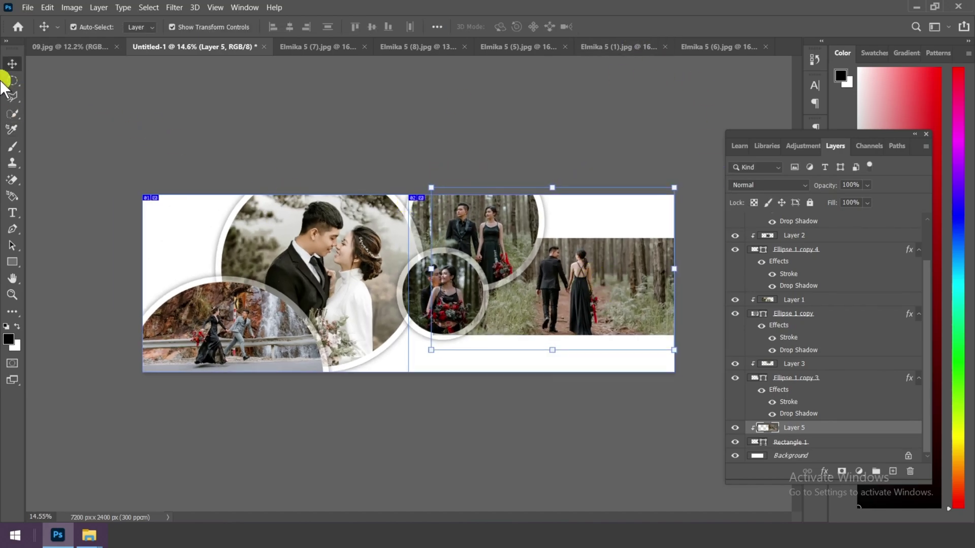
click(11, 80)
key(ctrl+plus)
key(ctrl+plus)
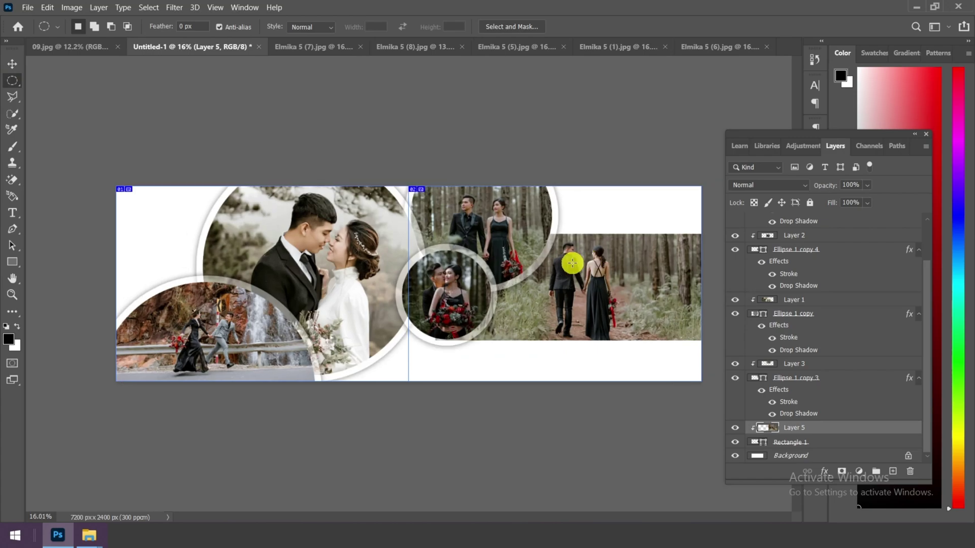
scroll(589, 309, up, 2)
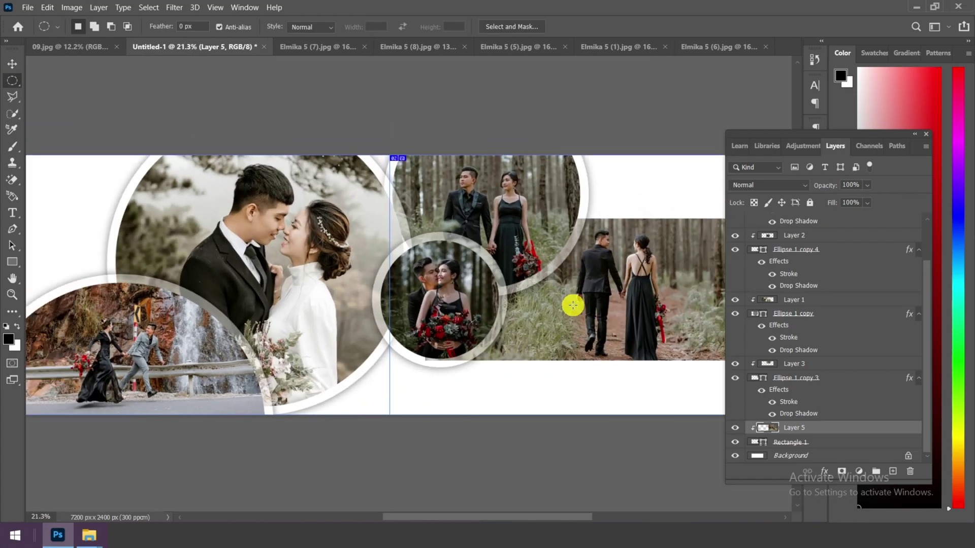
scroll(179, 236, up, 3)
scroll(239, 261, down, 3)
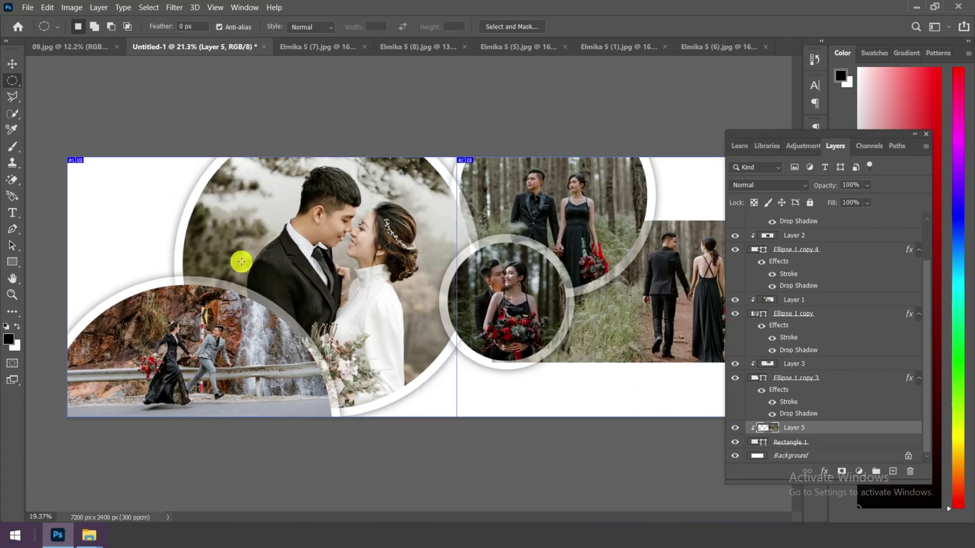
scroll(708, 332, up, 1)
scroll(663, 349, down, 2)
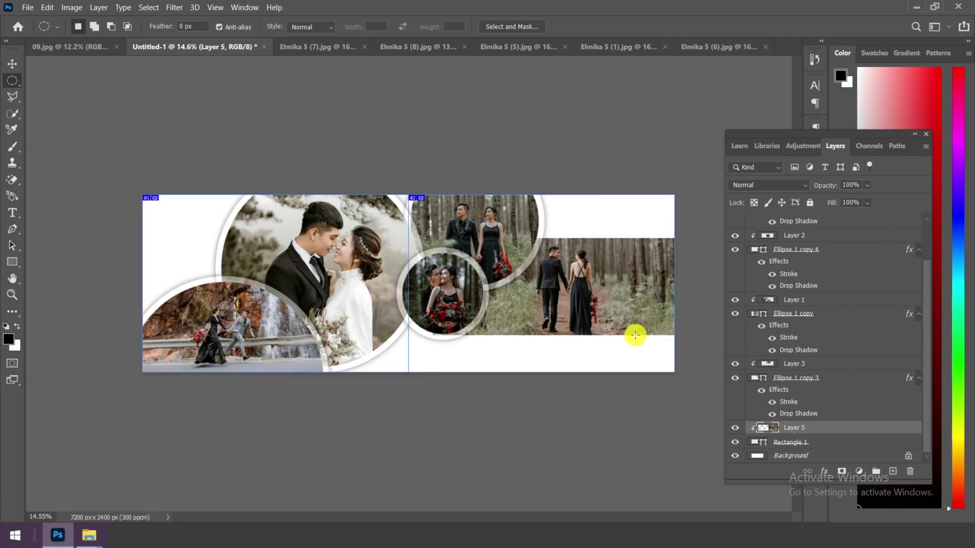
scroll(703, 374, up, 2)
scroll(701, 376, up, 3)
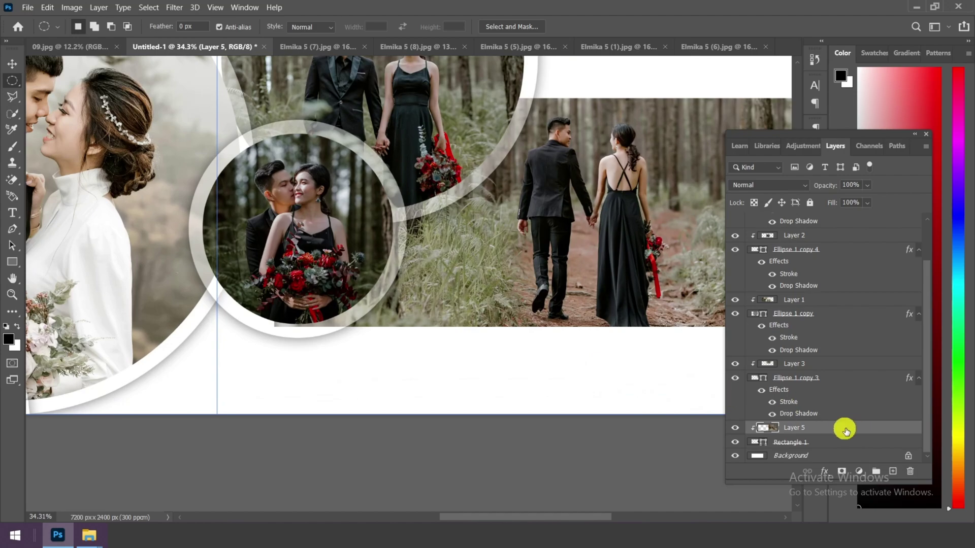
Step: Add a new layer above Layer 5 and draw a thin rectangular selection about 2128 x 16 px beneath the walking couple photo
click(892, 473)
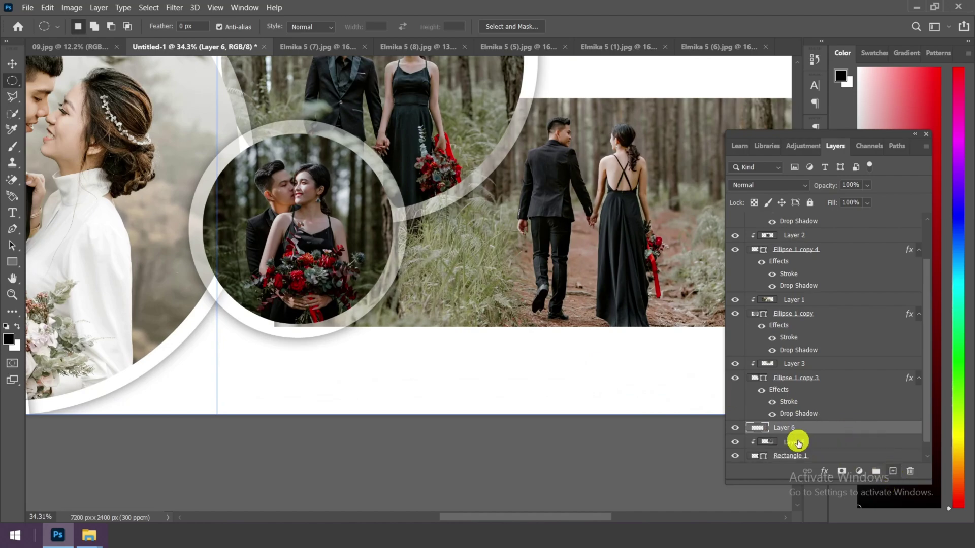
click(12, 88)
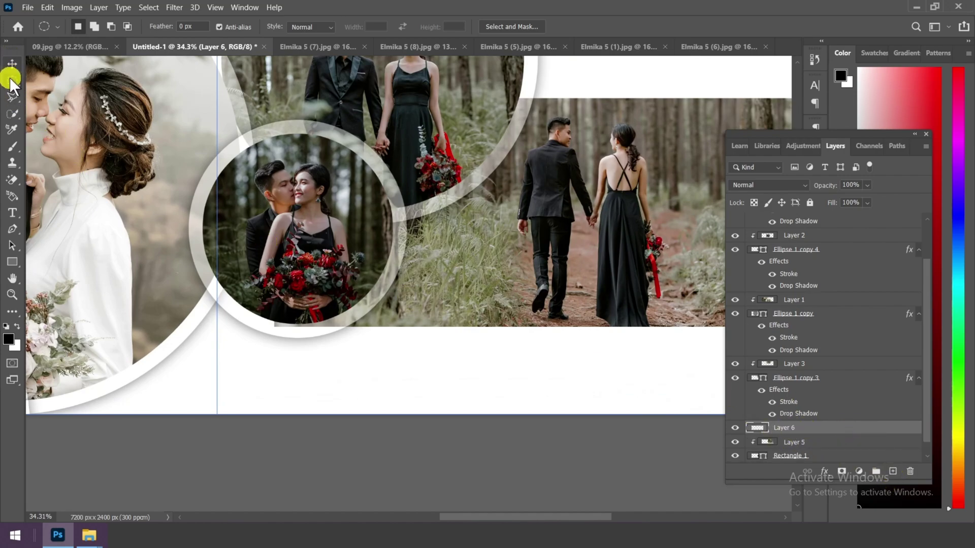
click(51, 81)
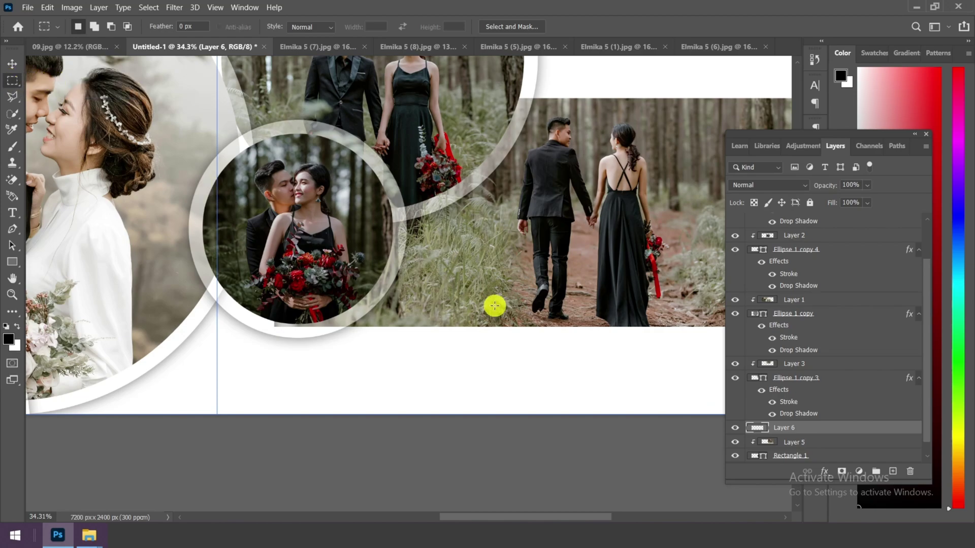
drag(359, 350, 723, 359)
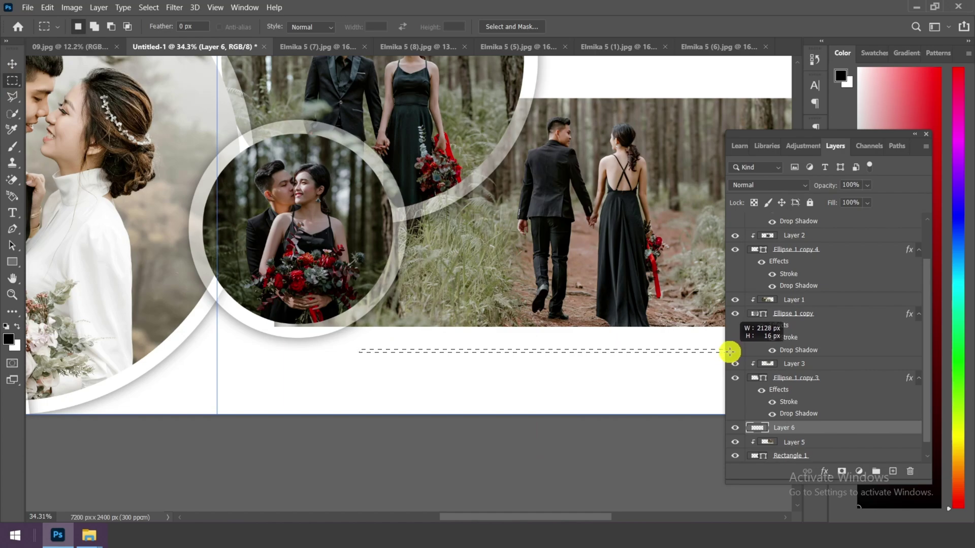
drag(730, 352, 731, 350)
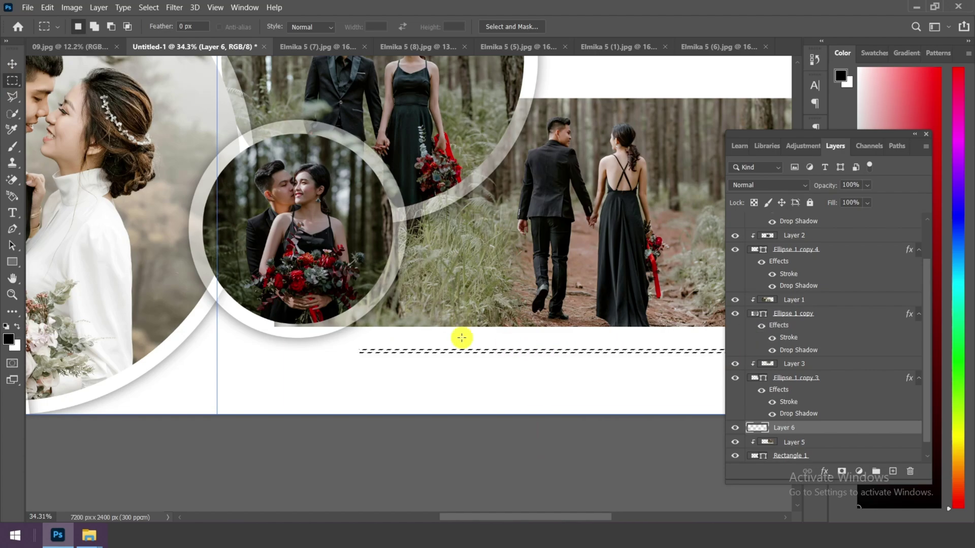
Step: Fill the thin selection on Layer 6 with black (000000) using the Paint Bucket tool and deselect it
click(6, 317)
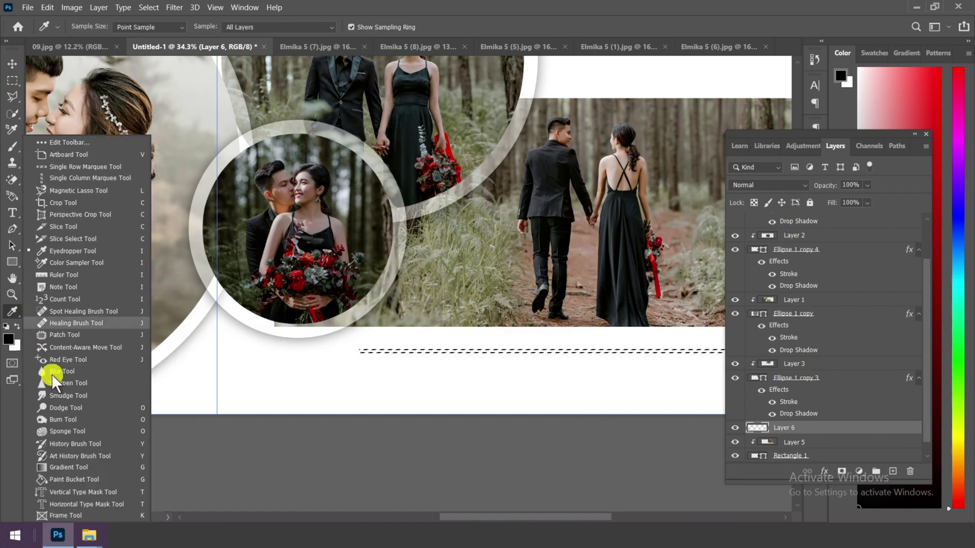
click(8, 339)
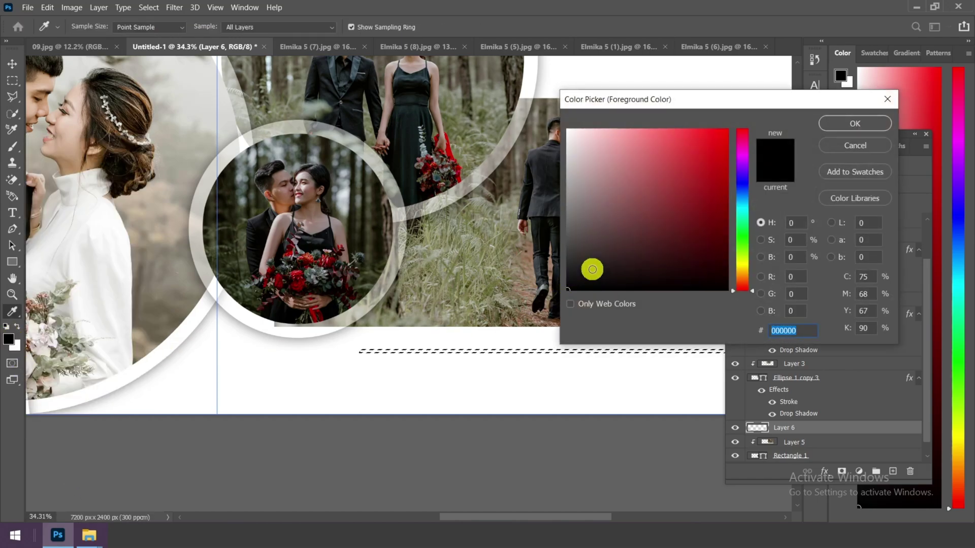
click(848, 127)
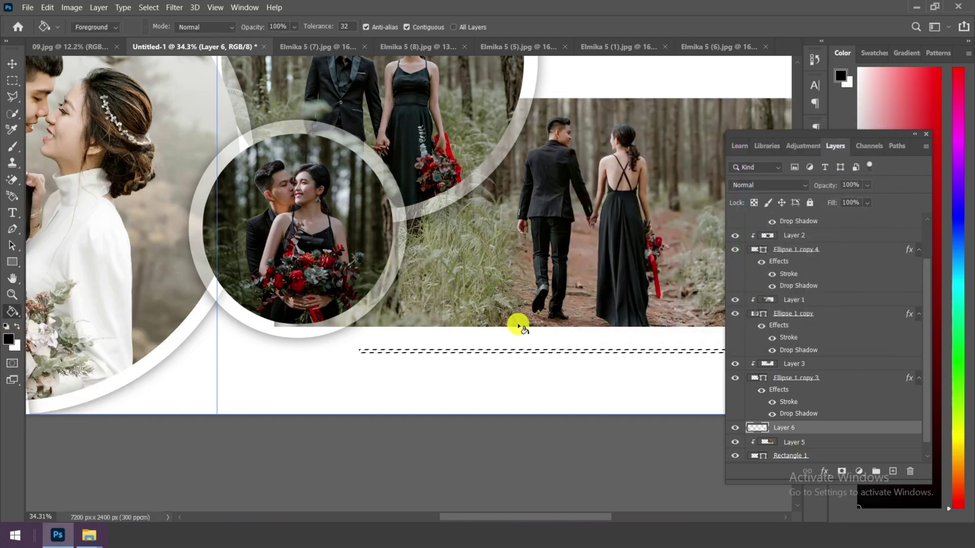
scroll(533, 351, up, 6)
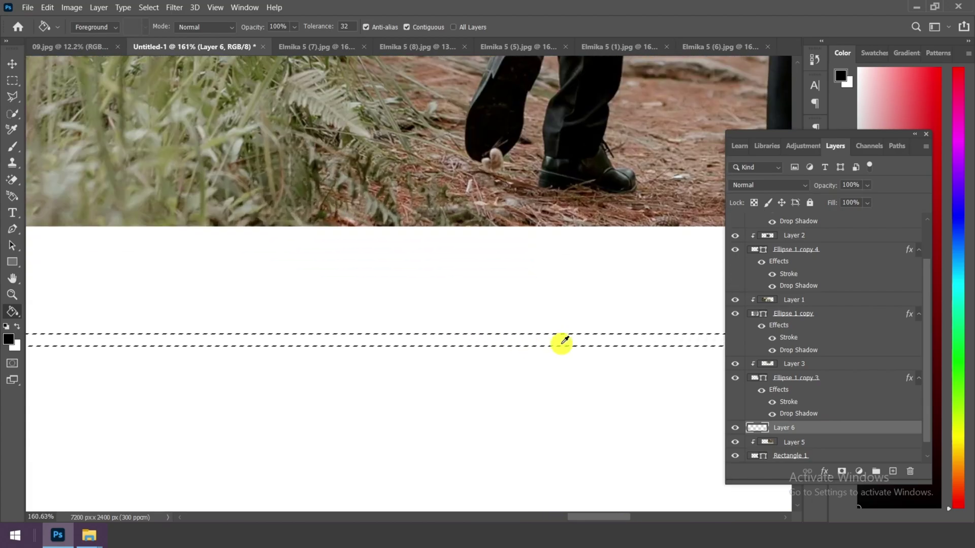
click(553, 338)
scroll(551, 337, down, 8)
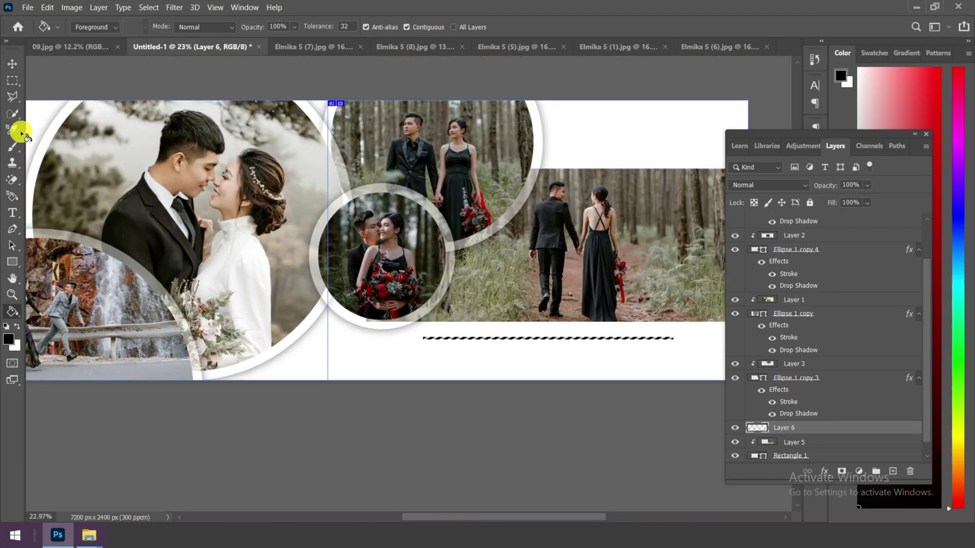
click(12, 80)
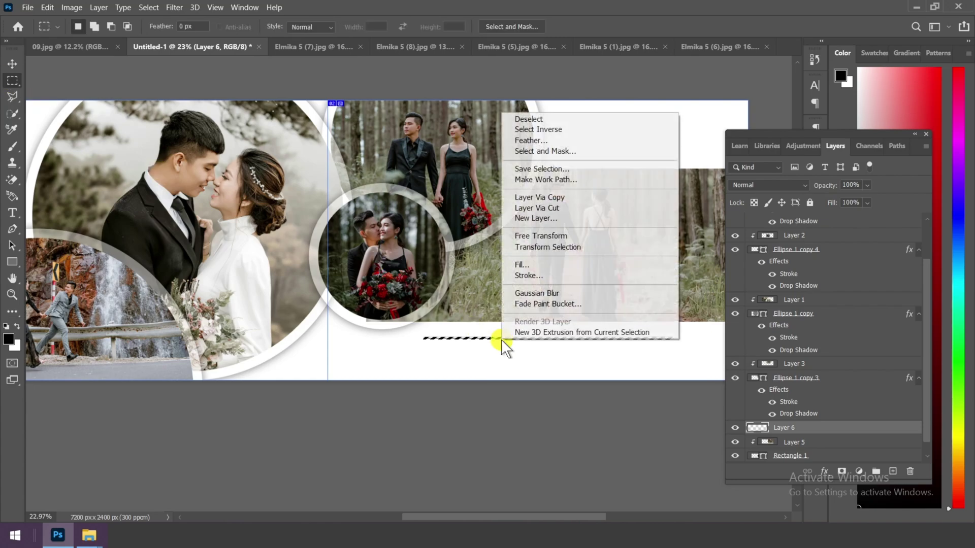
right_click(501, 339)
click(538, 119)
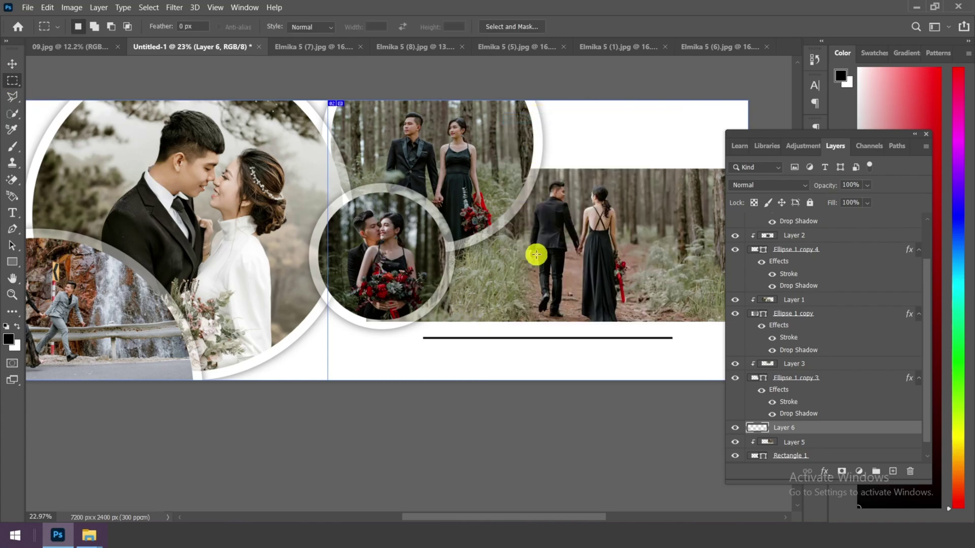
Step: Move the black line right and up so that it sits just below the walking couple photo
click(12, 65)
scroll(507, 315, down, 3)
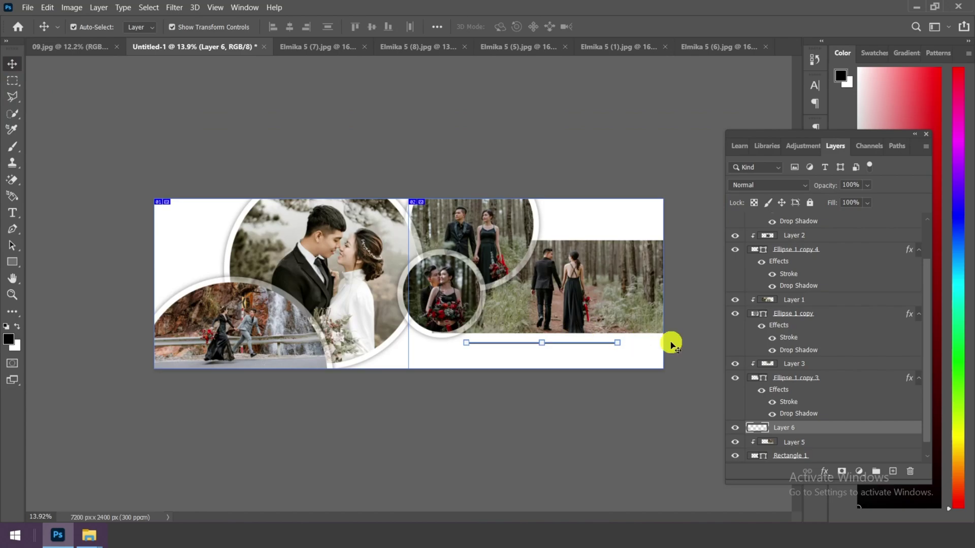
scroll(671, 346, up, 2)
drag(857, 135, 879, 124)
scroll(676, 398, up, 2)
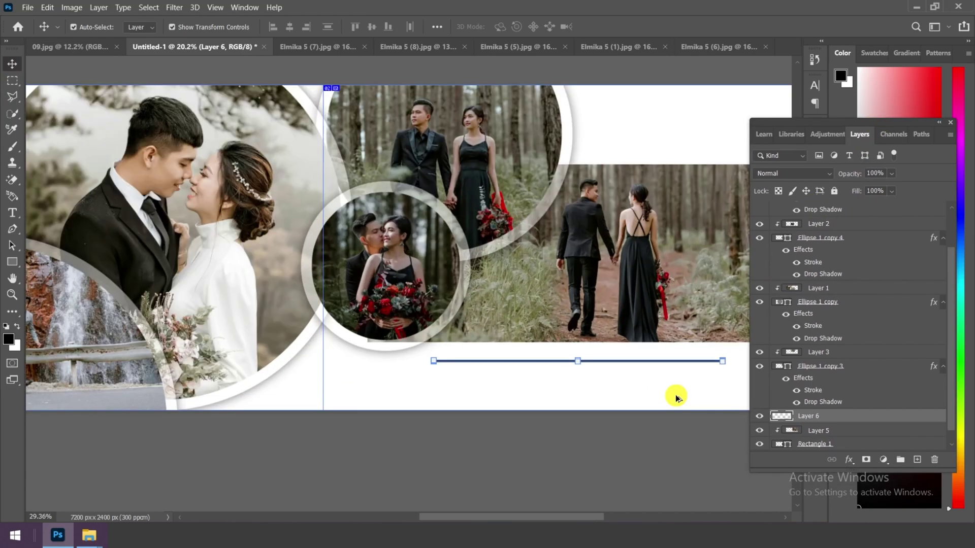
scroll(683, 381, up, 5)
drag(600, 322, 671, 274)
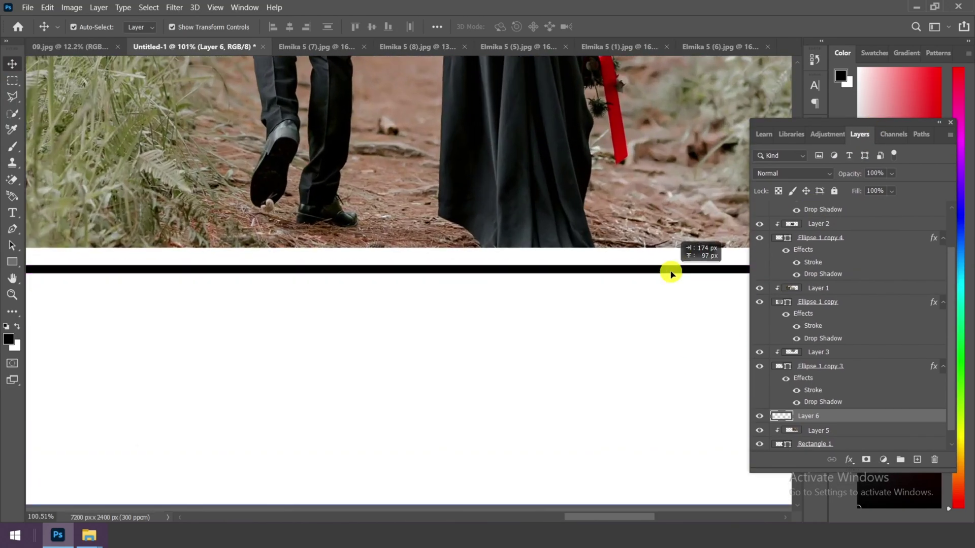
scroll(463, 348, down, 3)
drag(472, 318, 504, 320)
scroll(474, 356, down, 1)
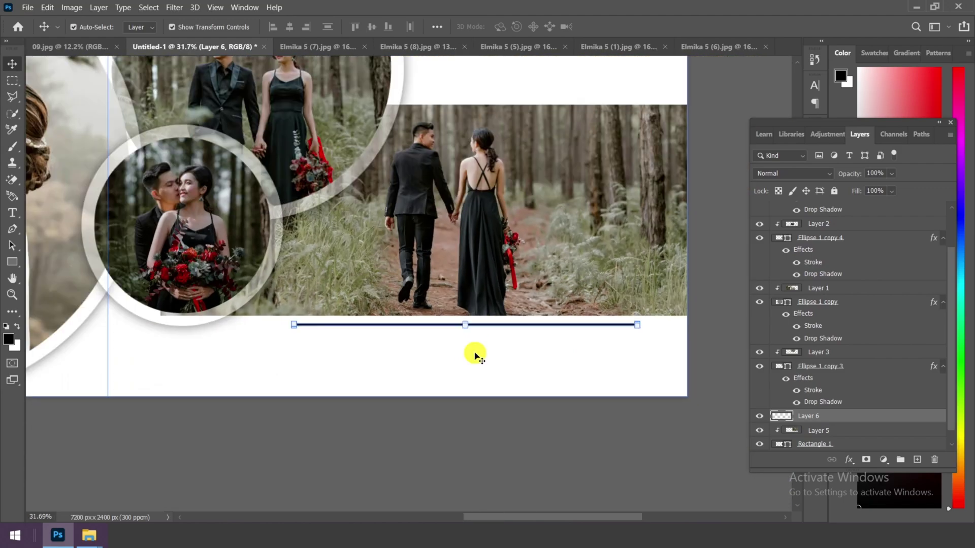
Step: Erase both ends of the black line with the Eraser at 193 px size and 0% hardness
right_click(11, 178)
click(60, 182)
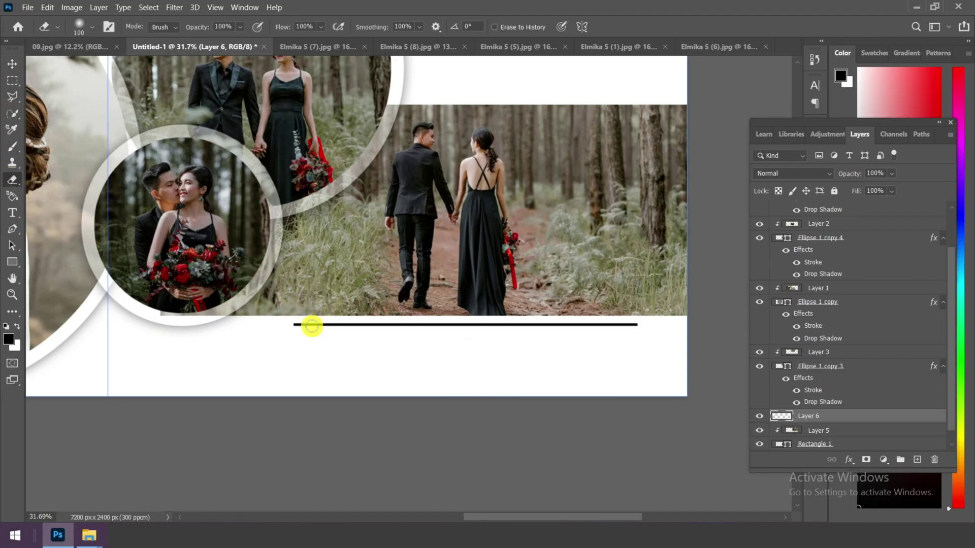
right_click(256, 309)
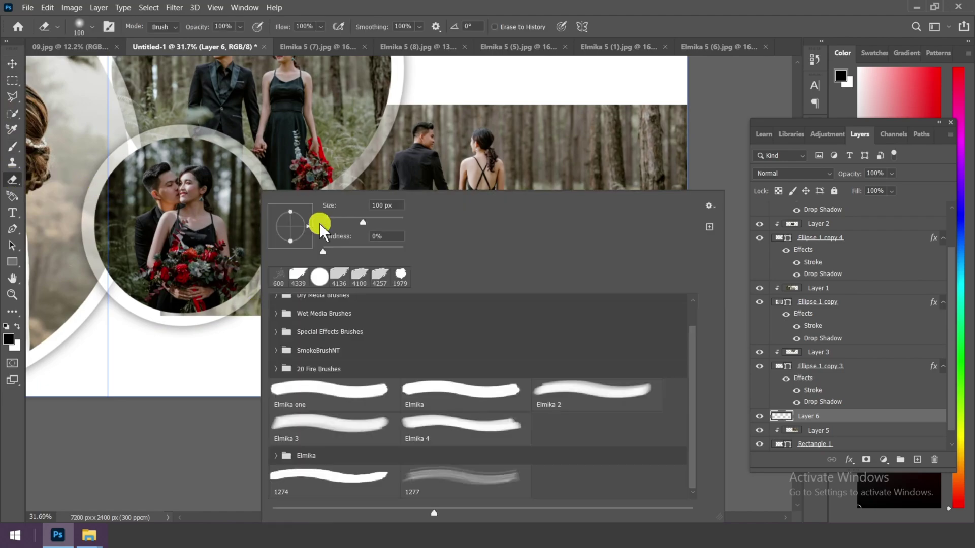
drag(381, 223, 383, 223)
click(322, 259)
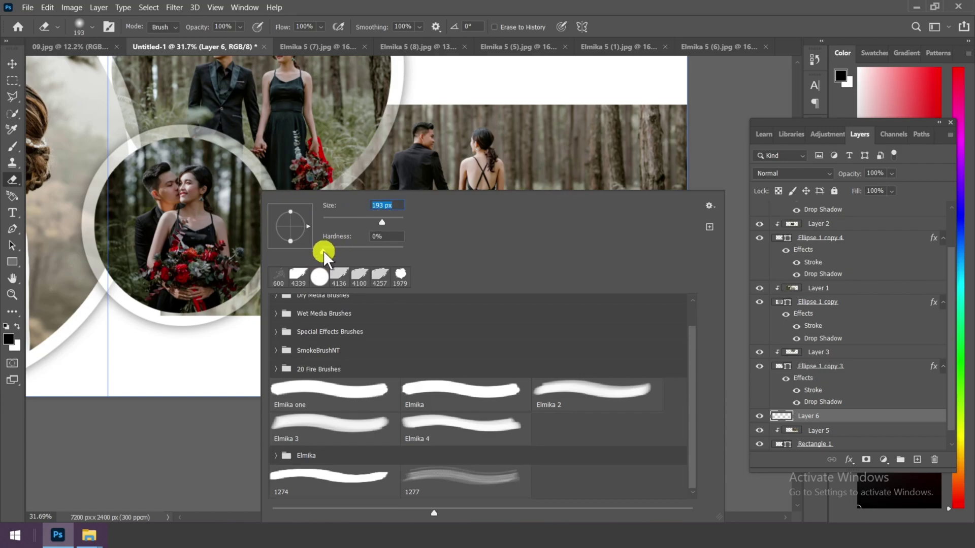
click(196, 357)
drag(344, 330, 272, 329)
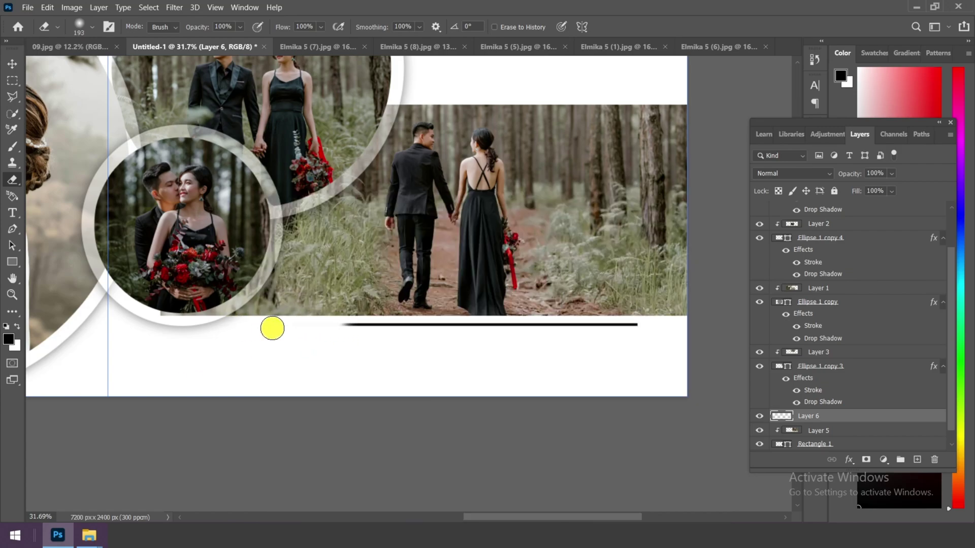
drag(588, 325, 698, 326)
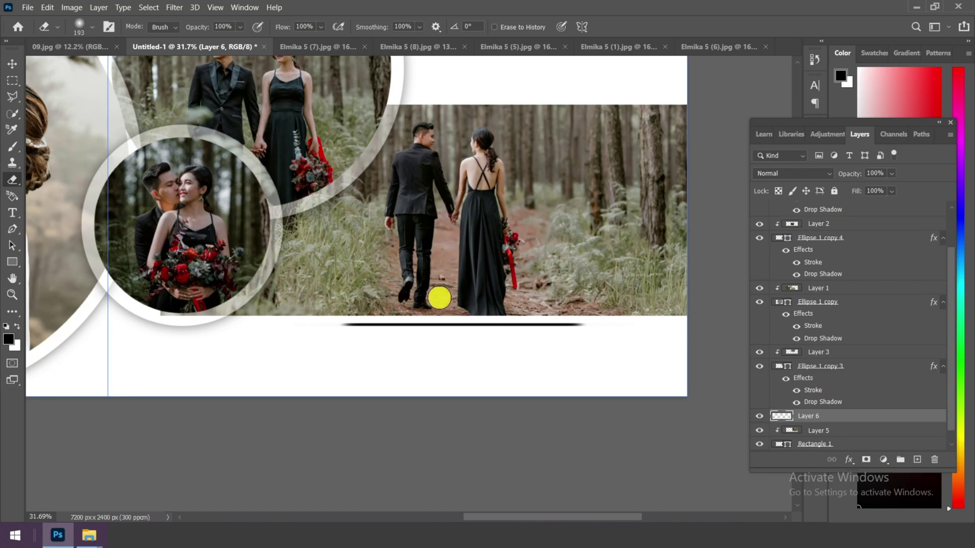
Step: Set the Eraser to 40% opacity, 51% flow and 700 px size, and fade both ends of the black line gradually
click(239, 28)
click(320, 27)
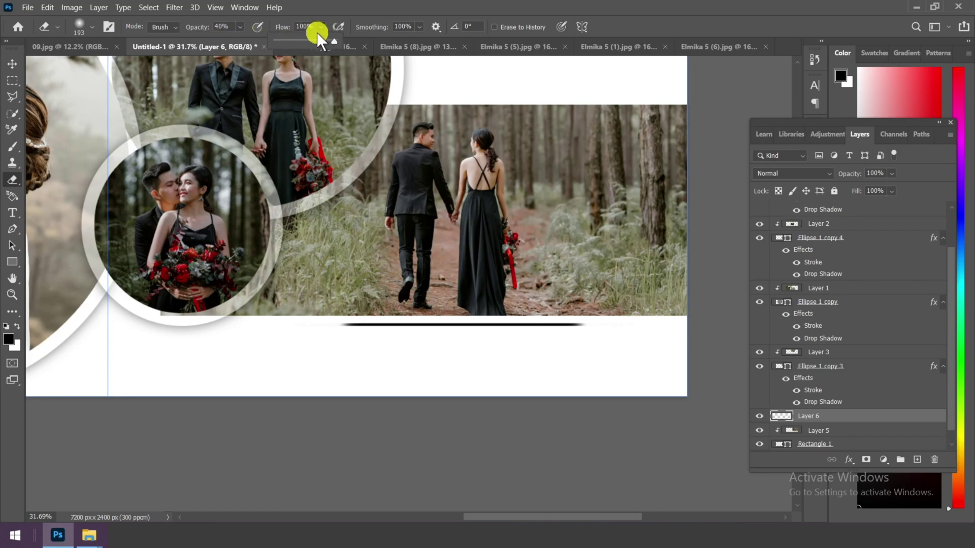
click(324, 340)
key(bracketright)
key(bracketright)
key(bracketright)
key(bracketright)
key(bracketright)
key(bracketright)
key(bracketright)
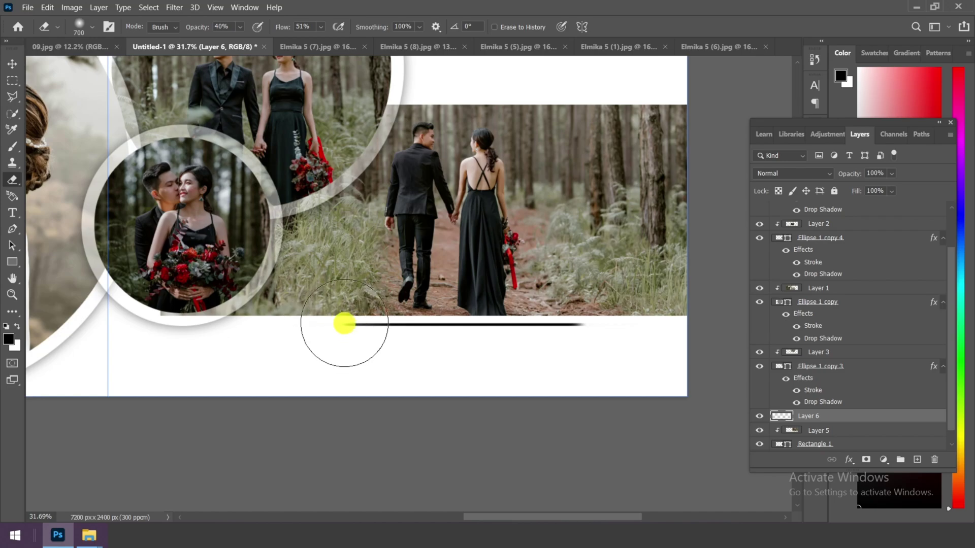
mouse_move(344, 324)
mouse_down()
mouse_move(423, 334)
mouse_move(564, 329)
mouse_up()
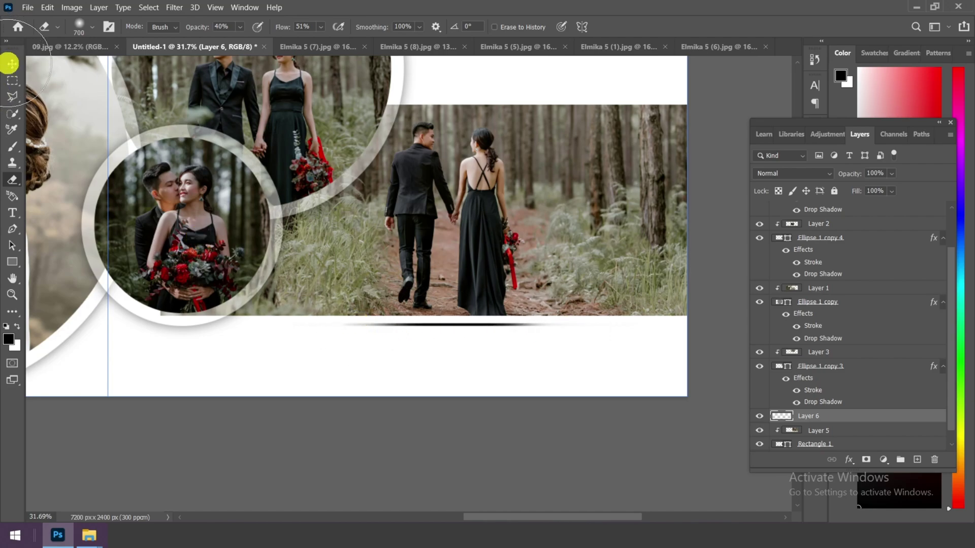
Step: Scale the faded black line below the walking couple photo up to 112.32% and apply the transform
click(12, 64)
scroll(279, 342, up, 5)
drag(303, 313, 208, 311)
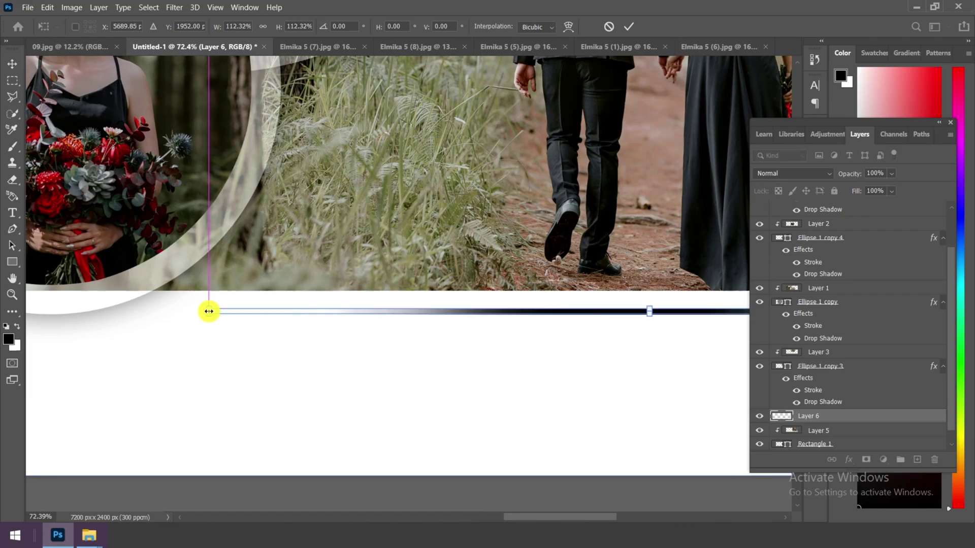
scroll(442, 321, down, 5)
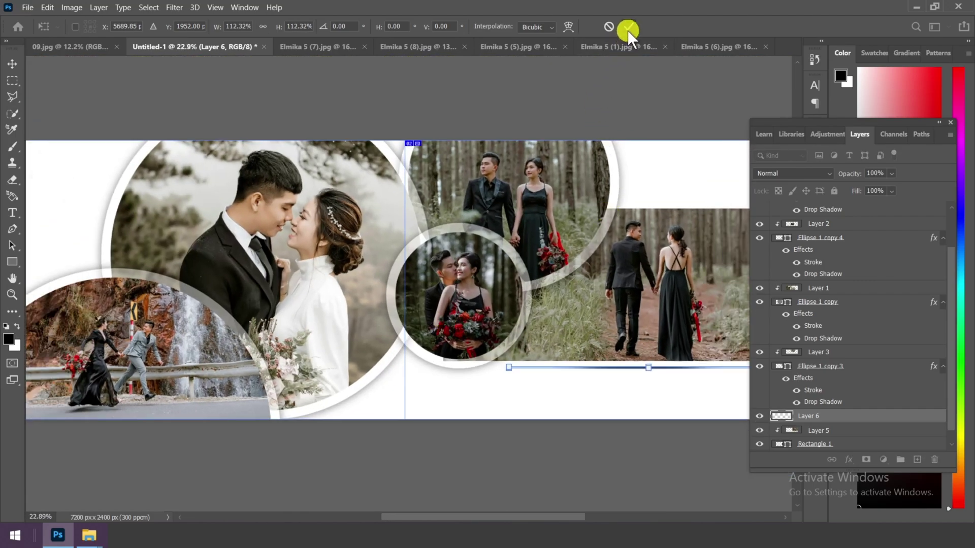
click(628, 30)
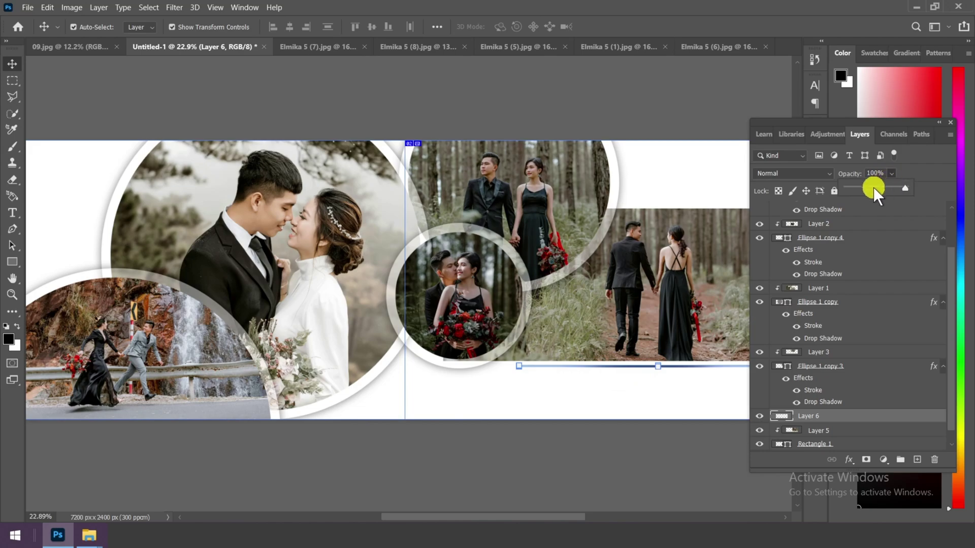
Step: Lower the opacity of the black line's layer, Layer 6, to 51%
click(873, 188)
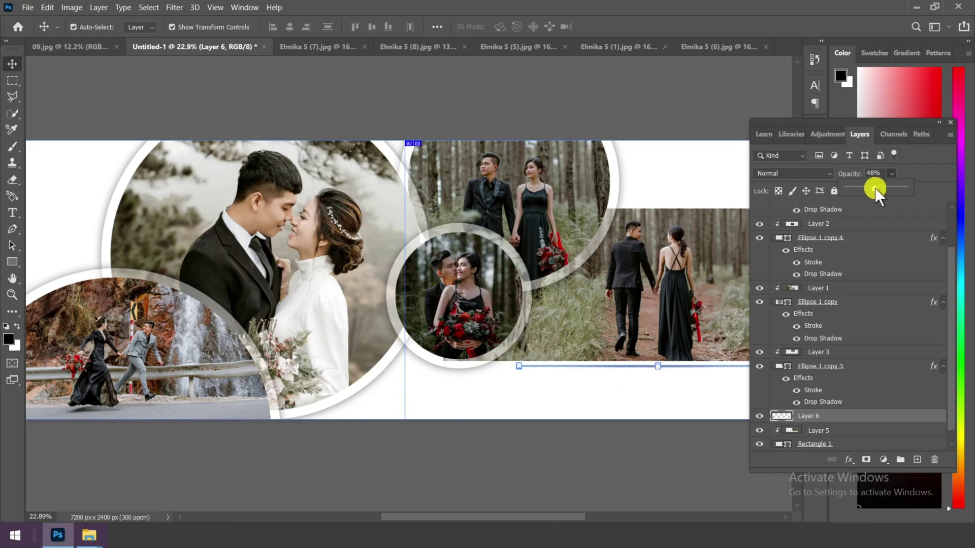
drag(876, 187, 878, 187)
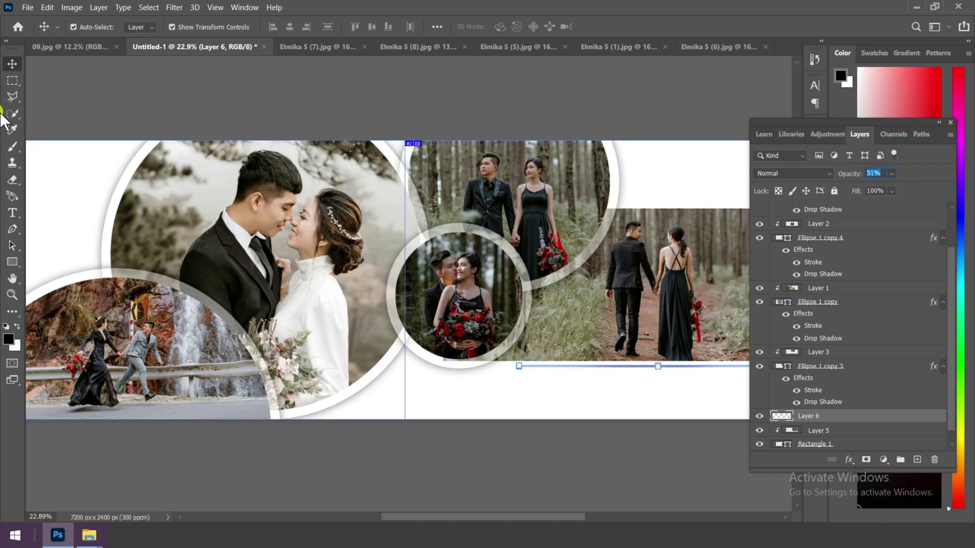
click(13, 83)
scroll(349, 282, down, 3)
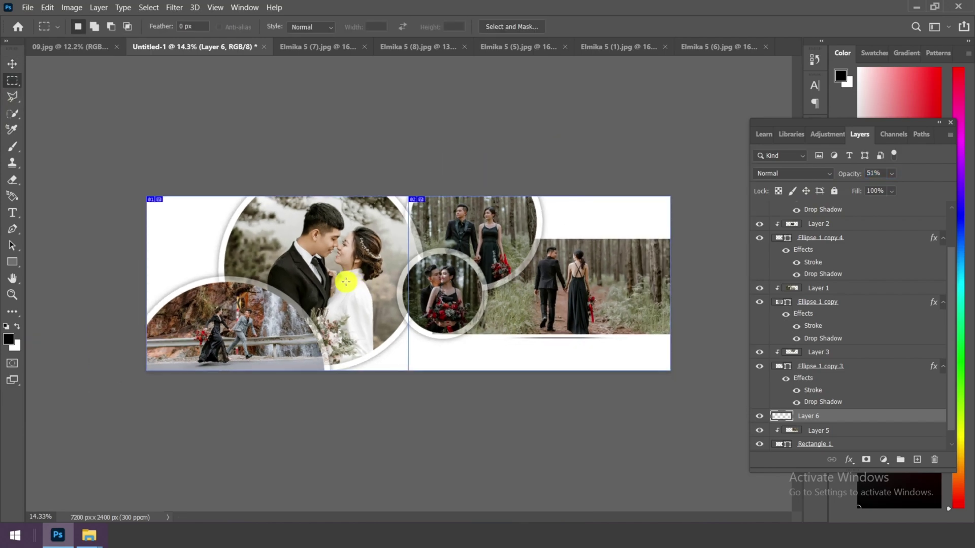
scroll(635, 230, up, 1)
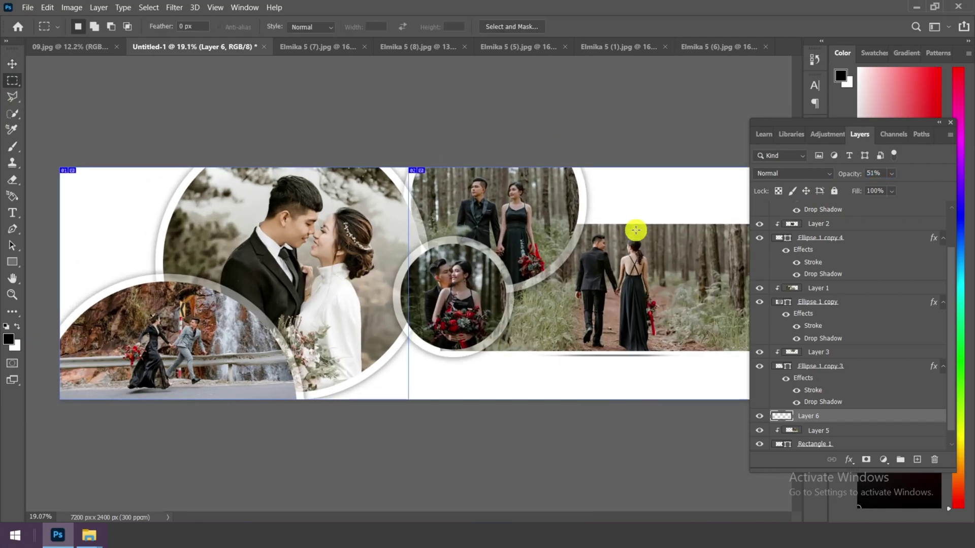
Step: Close the five source couple photo documents, keeping 09.jpg and the album spread Untitled-1 open
click(692, 46)
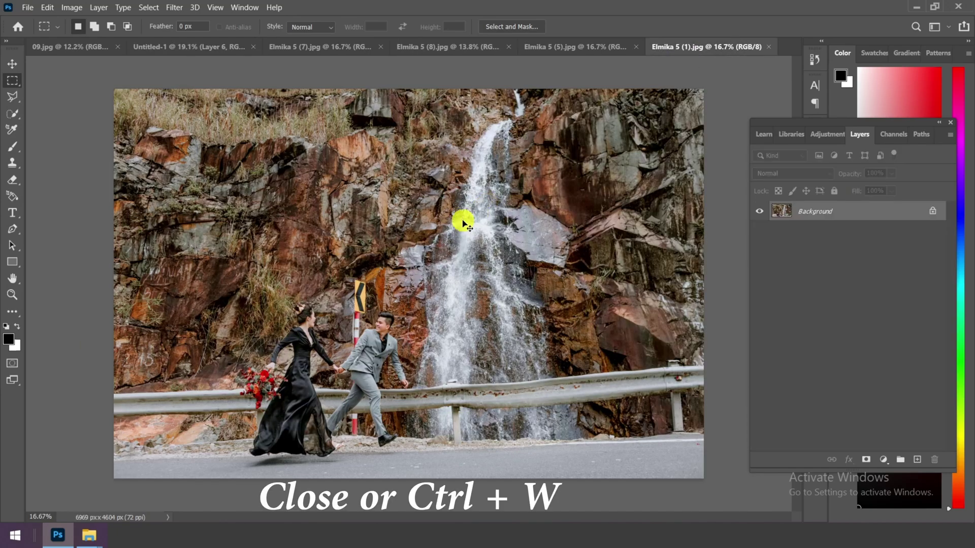
key(ctrl+w)
click(562, 46)
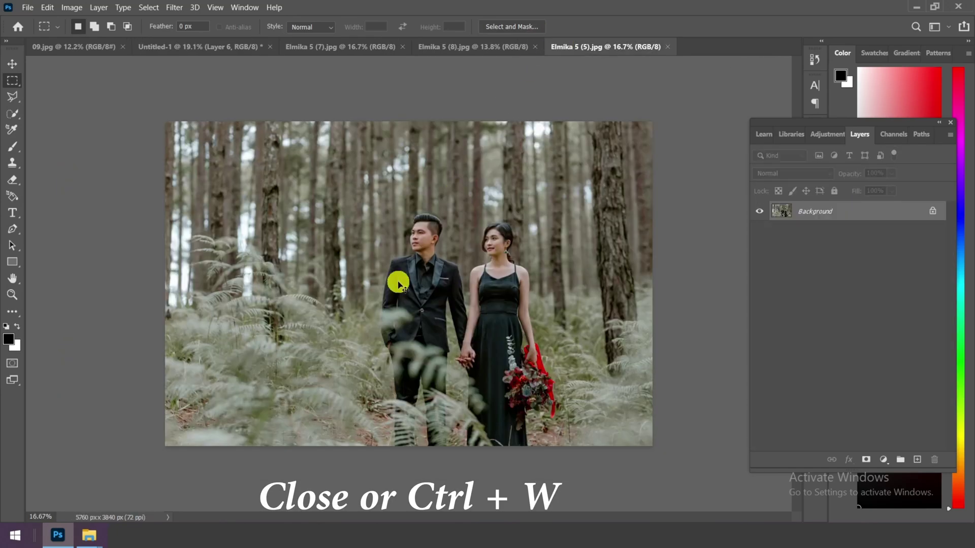
key(ctrl+w)
click(459, 47)
key(ctrl+w)
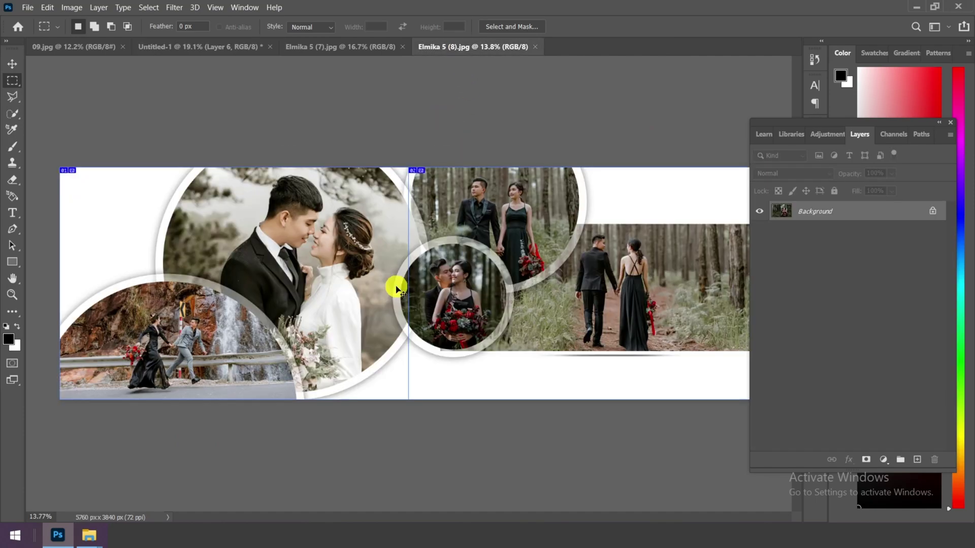
click(349, 47)
key(ctrl+w)
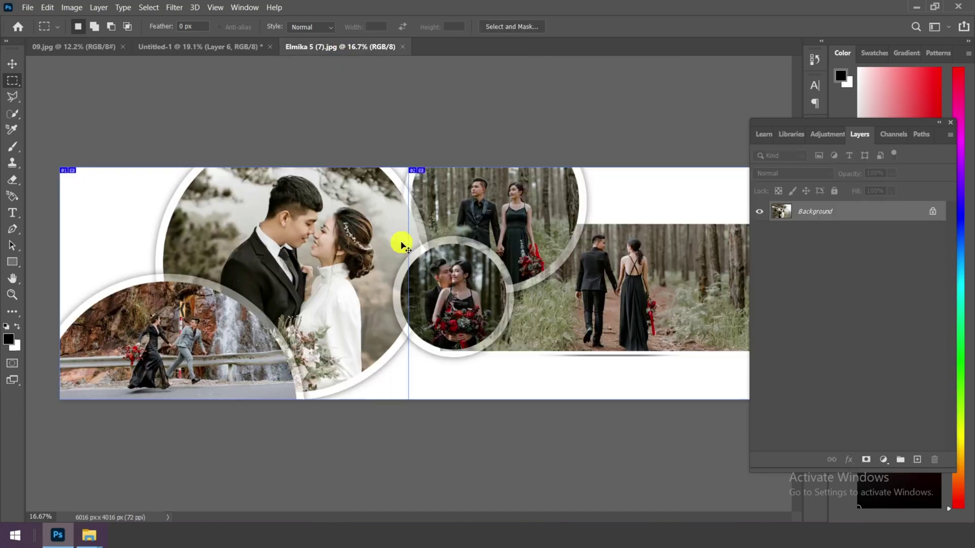
scroll(338, 207, down, 2)
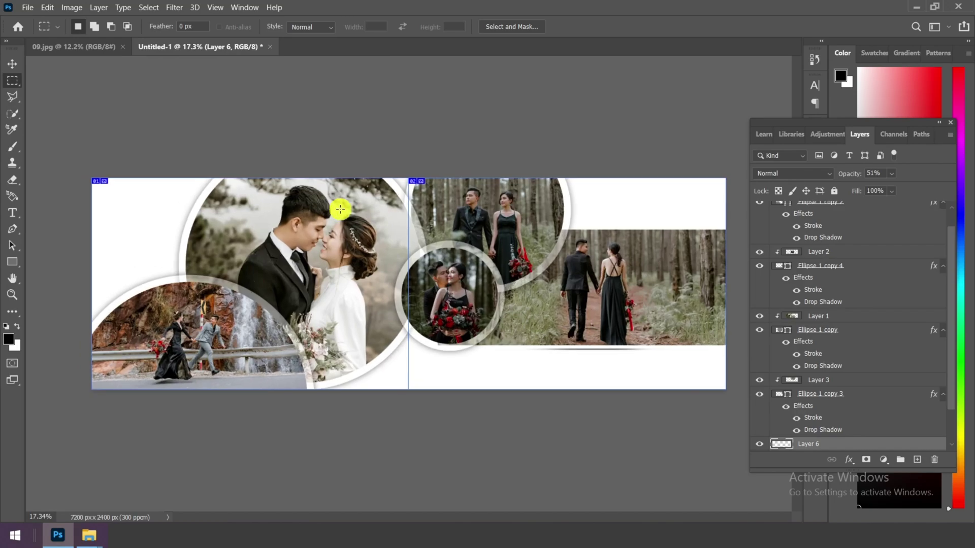
Step: Open Untitled-2.tif from the Wedding Tiff folder as a separate document
mouse_move(89, 539)
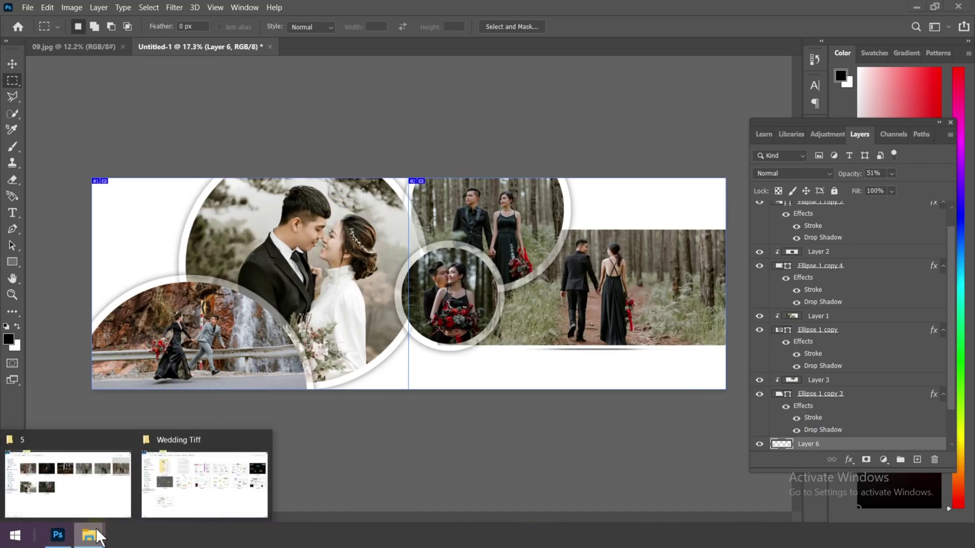
click(224, 506)
drag(604, 410, 440, 101)
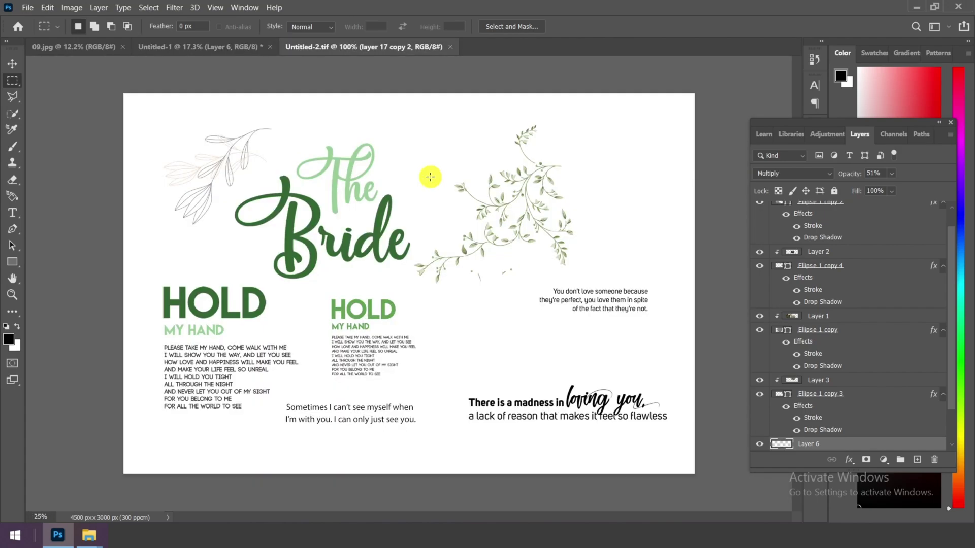
scroll(430, 176, up, 2)
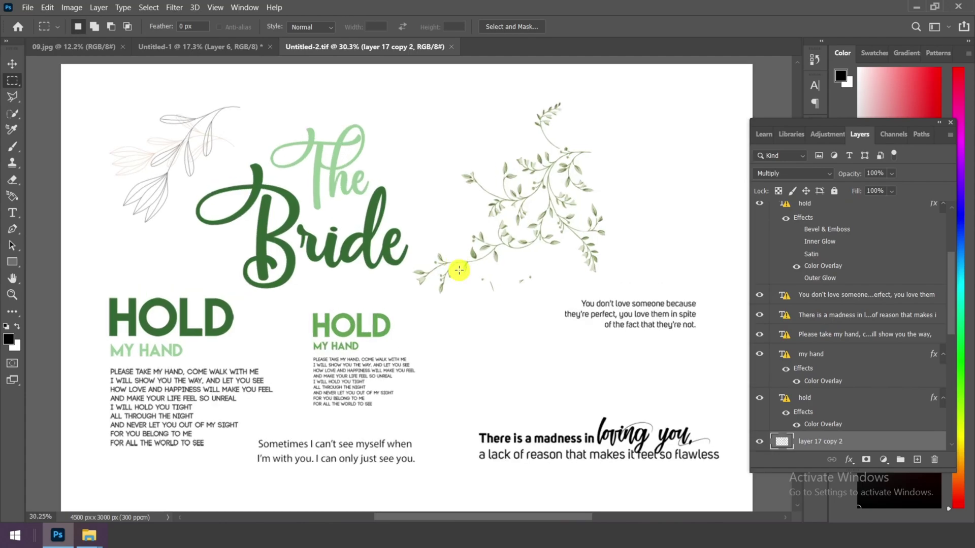
Step: Copy the smaller linked HOLD MY HAND text block from Untitled-2.tif into the spread's white area above the waterfall photo
click(18, 72)
scroll(353, 386, up, 3)
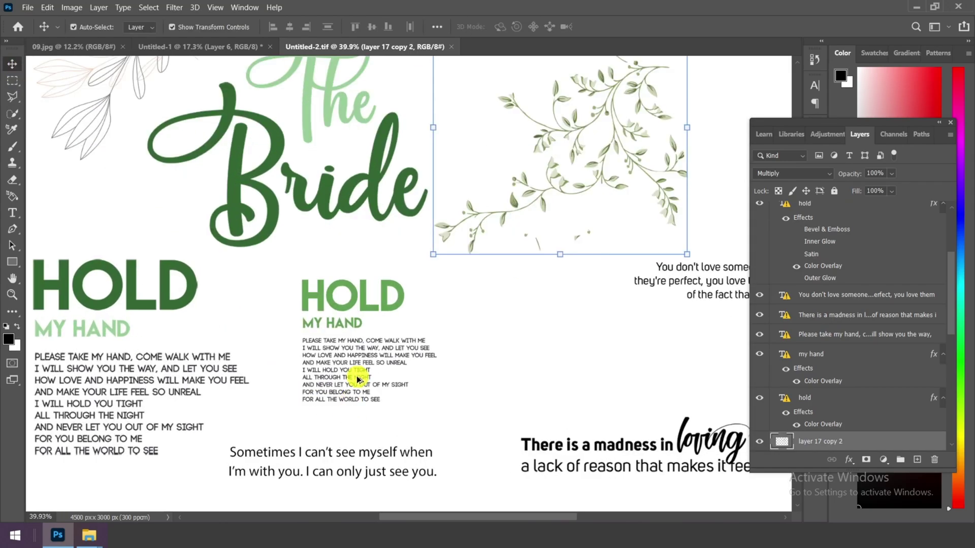
scroll(121, 417, left, 2)
scroll(412, 314, up, 2)
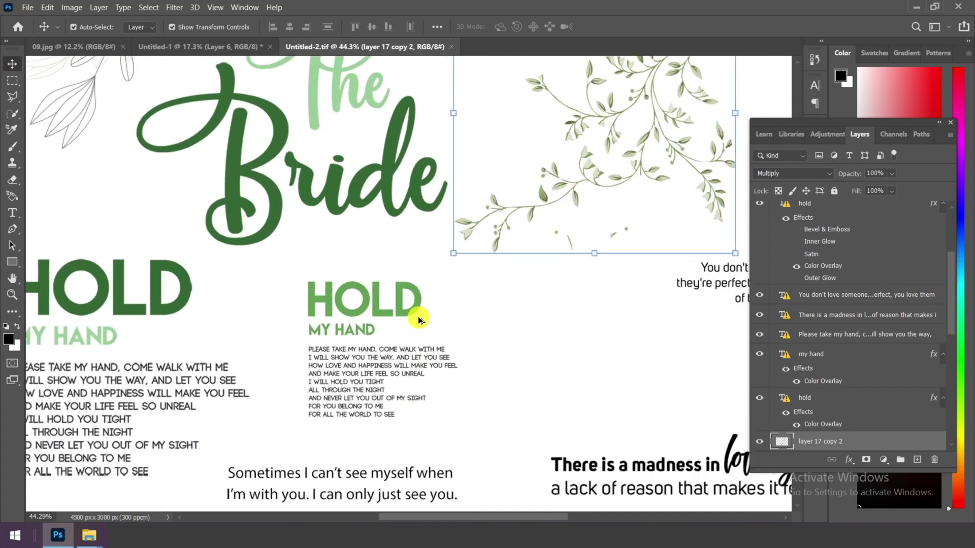
right_click(409, 306)
click(420, 306)
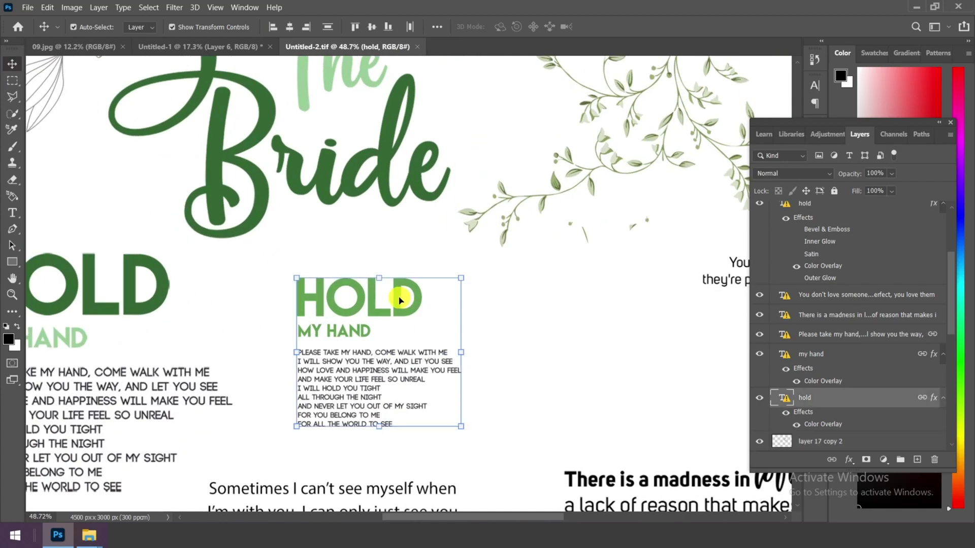
drag(401, 304, 151, 220)
scroll(96, 259, up, 3)
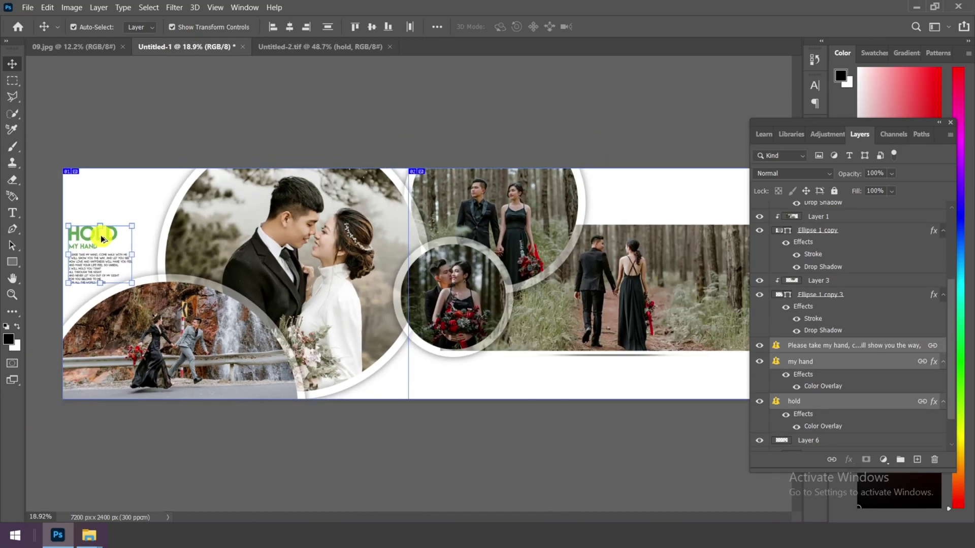
Step: Move the HOLD MY HAND text block within the white area above the waterfall photo, clear of the page edge and circles
drag(79, 230, 97, 226)
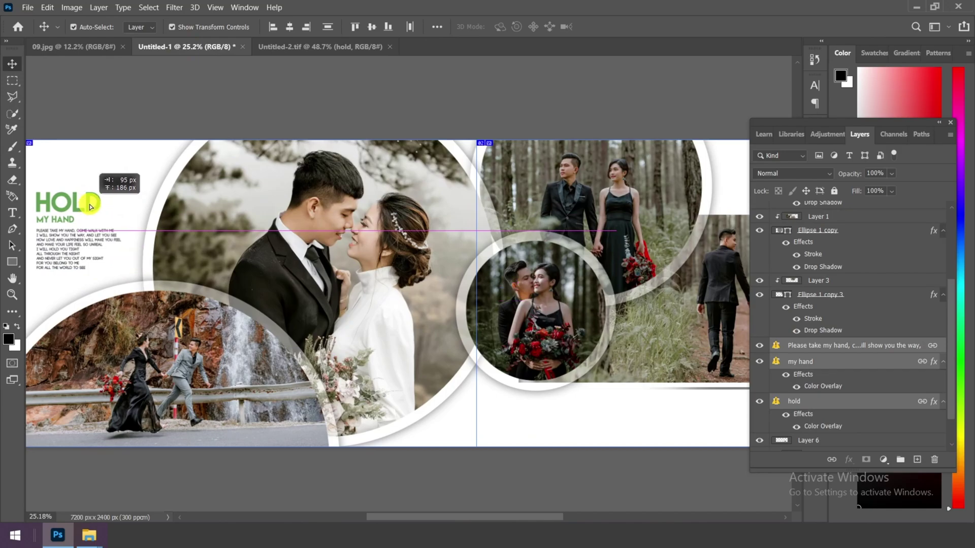
scroll(220, 239, down, 2)
scroll(73, 219, up, 4)
scroll(72, 219, up, 3)
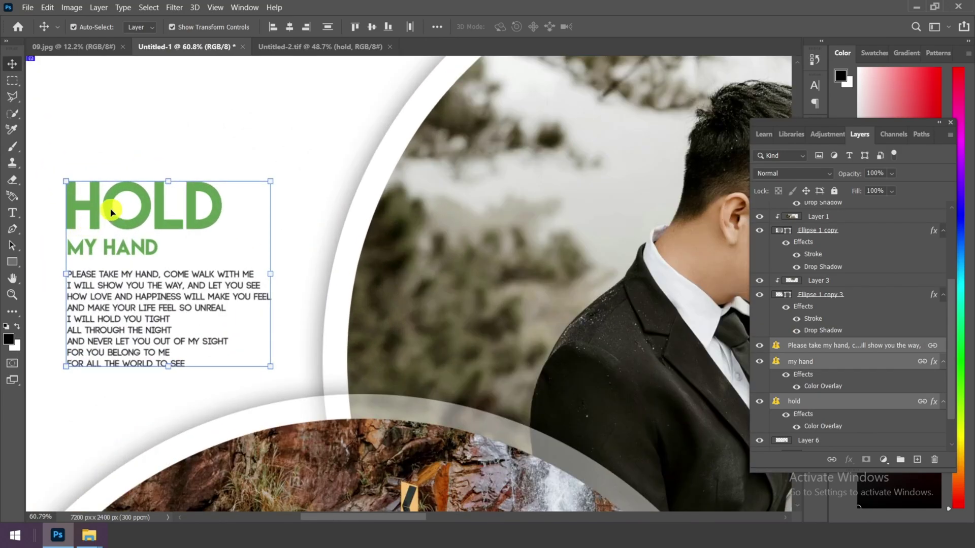
scroll(112, 212, down, 2)
drag(166, 225, 167, 229)
Step: Scale the HOLD MY HAND text block down to 79.88% and apply the transform
scroll(186, 213, up, 1)
key(ctrl+t)
drag(253, 184, 219, 233)
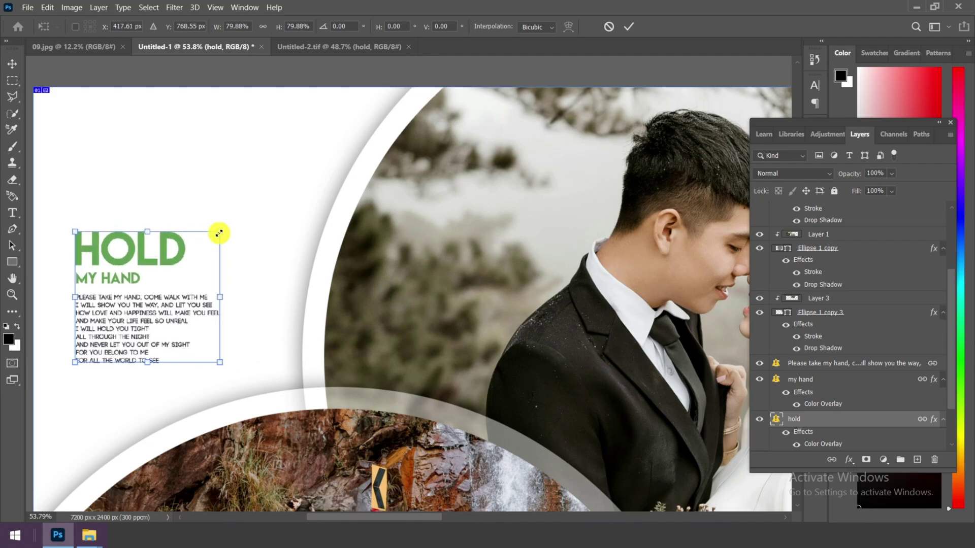
click(631, 27)
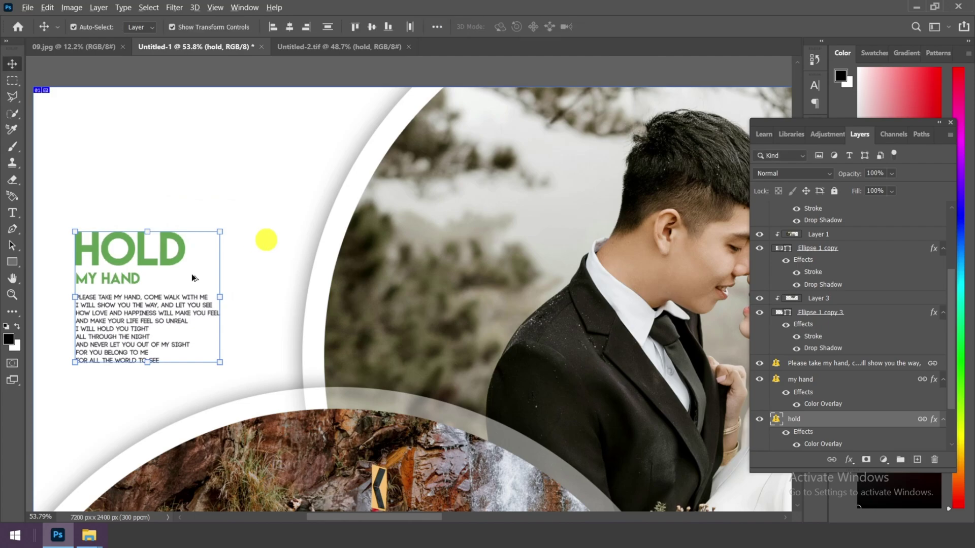
Step: Reposition the scaled HOLD MY HAND text block midway between the spread's left edge and the large circle photo
scroll(193, 277, down, 2)
drag(159, 260, 164, 248)
scroll(164, 248, down, 2)
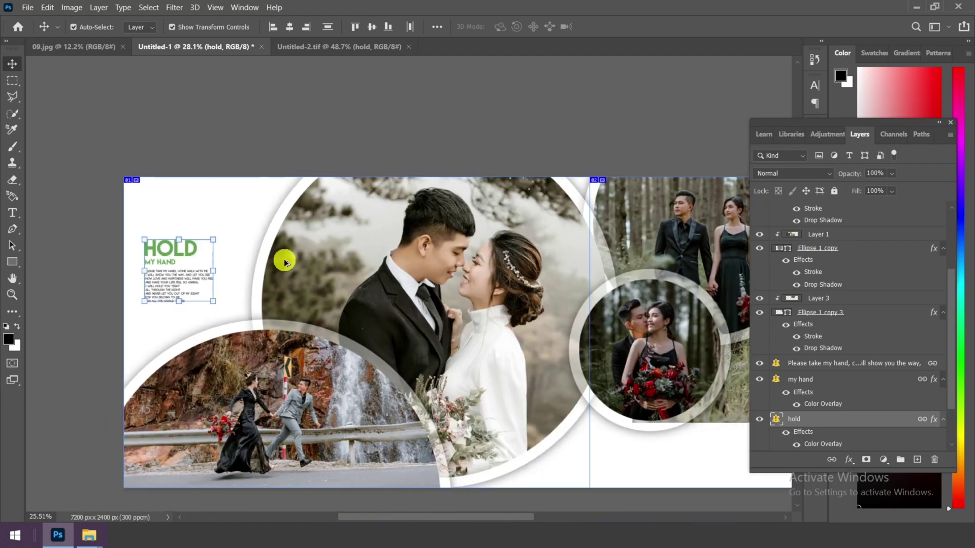
scroll(109, 261, up, 5)
scroll(179, 252, down, 2)
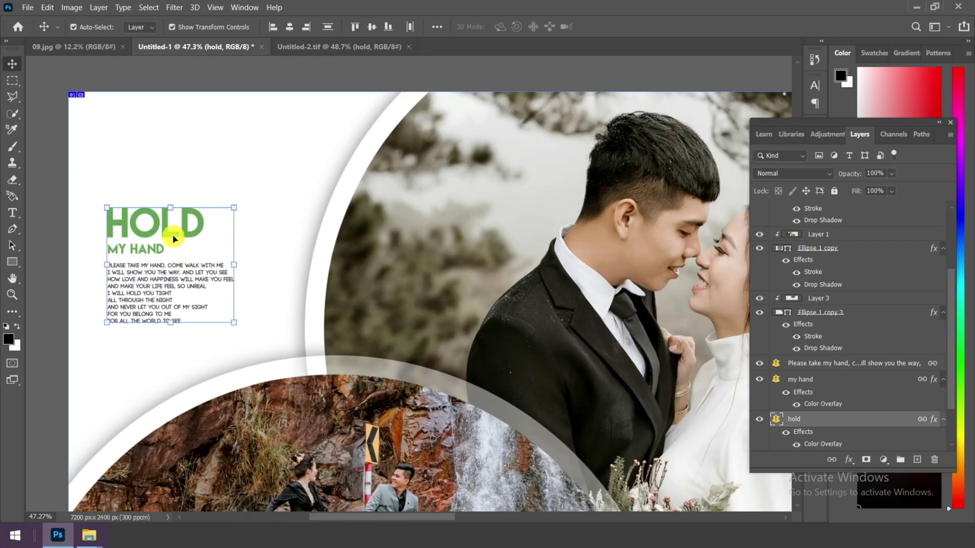
drag(160, 228, 185, 238)
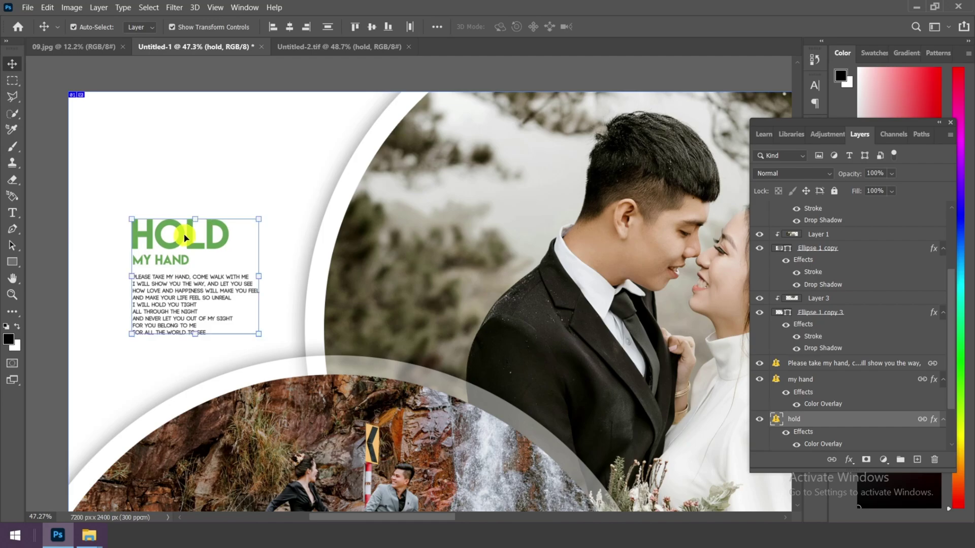
scroll(185, 238, down, 7)
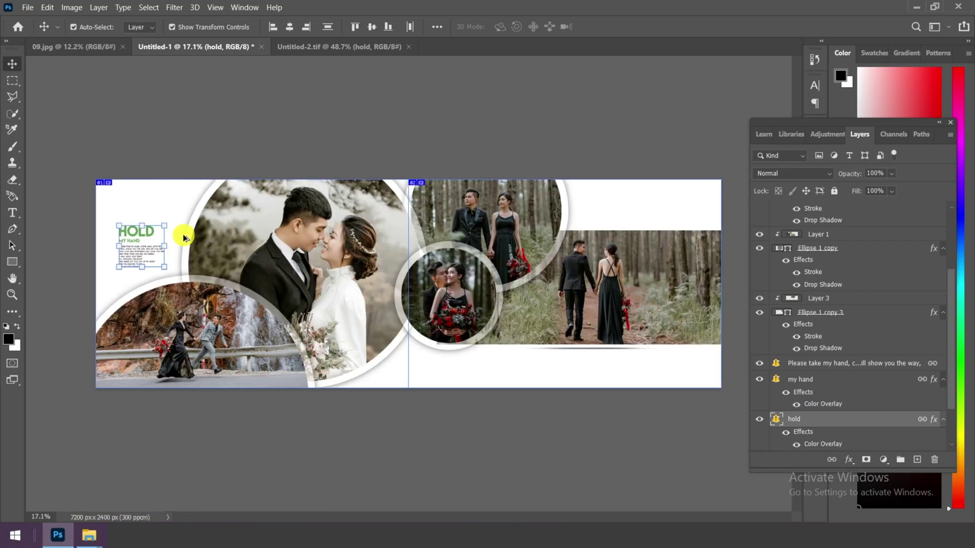
Step: Copy the green leafy branch, layer 17 copy 2, from Untitled-2.tif into the spread's upper-left corner above the HOLD heading
click(318, 45)
scroll(345, 254, down, 3)
scroll(592, 192, up, 6)
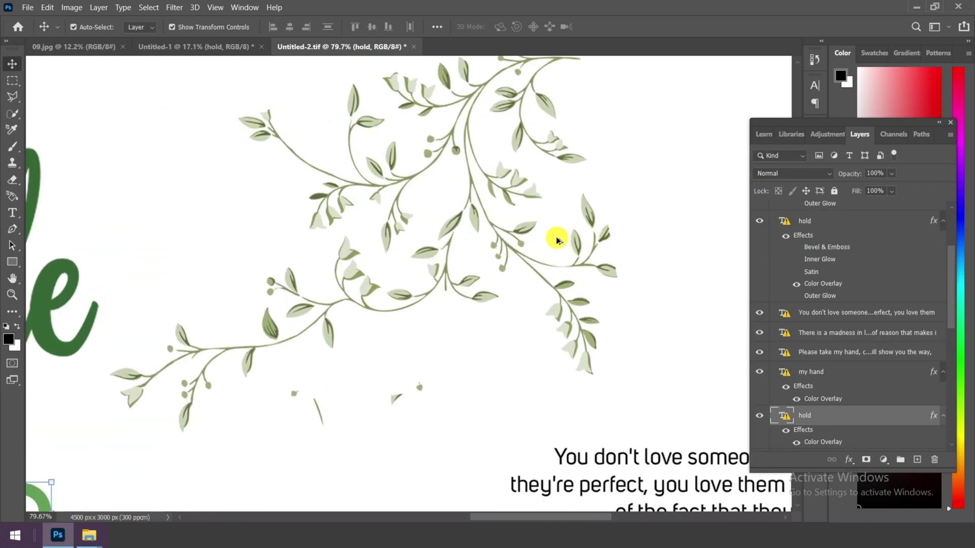
right_click(505, 210)
click(515, 220)
drag(515, 219, 163, 198)
scroll(123, 196, up, 3)
click(628, 26)
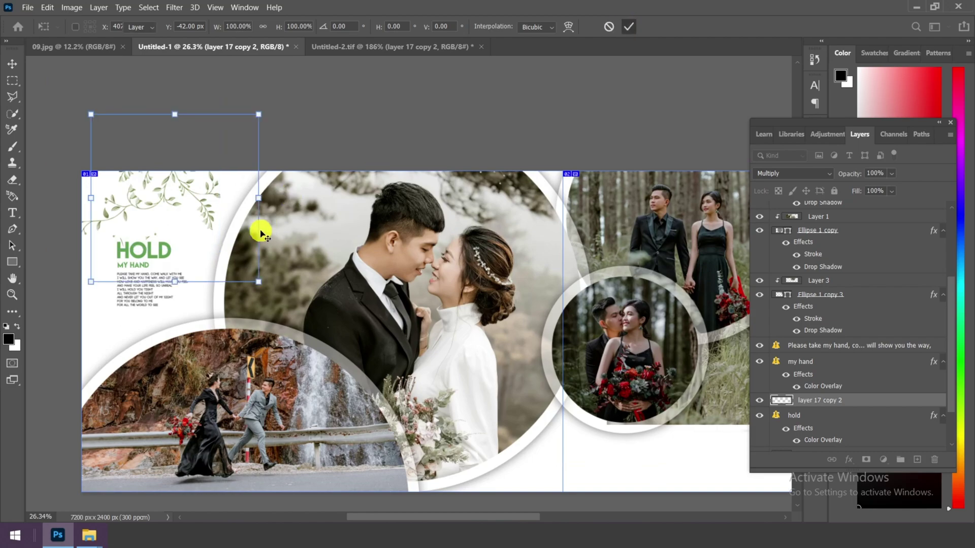
scroll(263, 233, down, 2)
scroll(291, 237, down, 1)
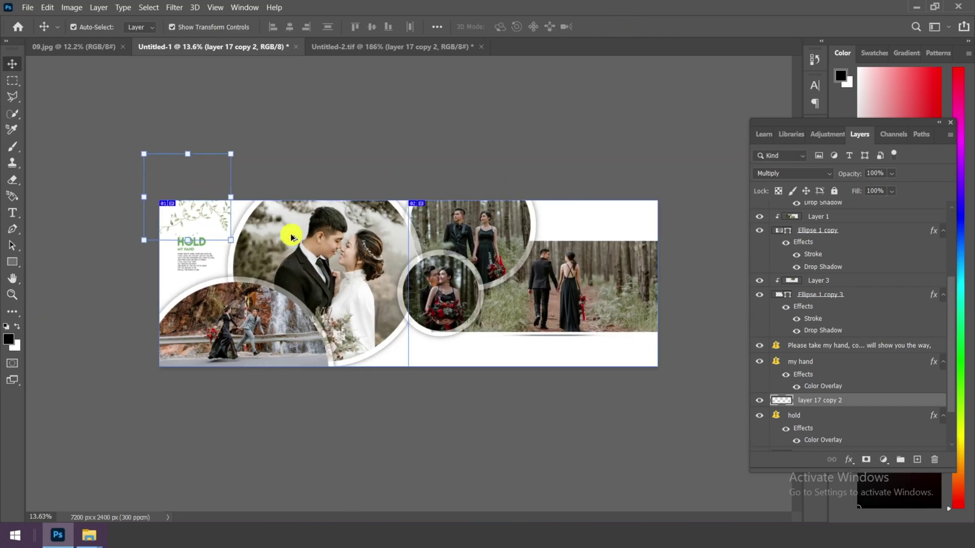
click(13, 81)
scroll(264, 217, up, 2)
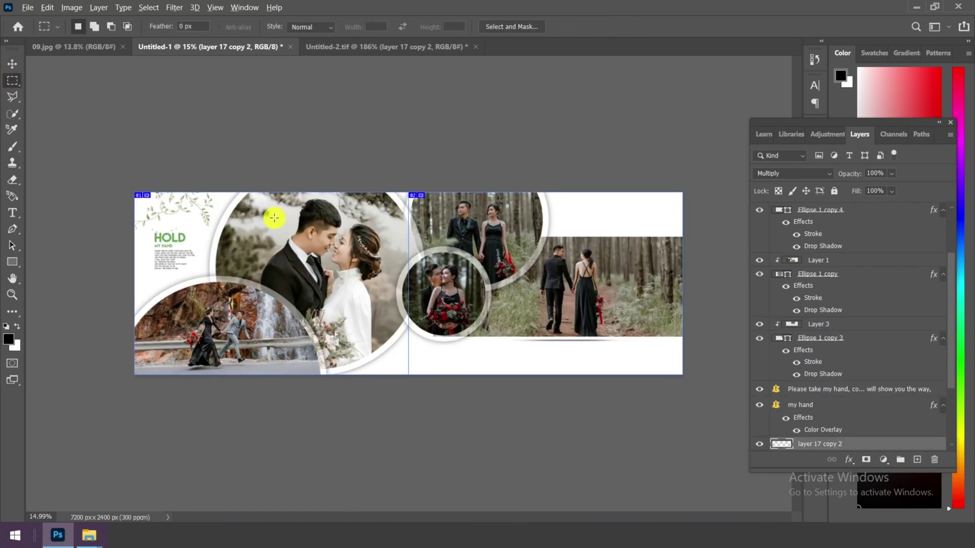
Step: Copy the "There is a madness in loving you" text from Untitled-2.tif into the spread's white area below the forest walking photo
click(337, 47)
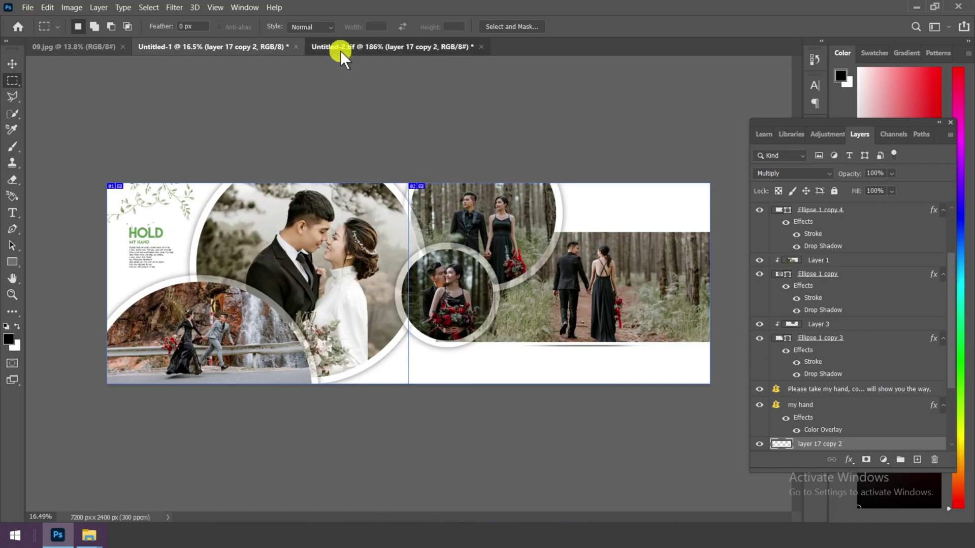
scroll(287, 277, down, 8)
scroll(590, 402, up, 1)
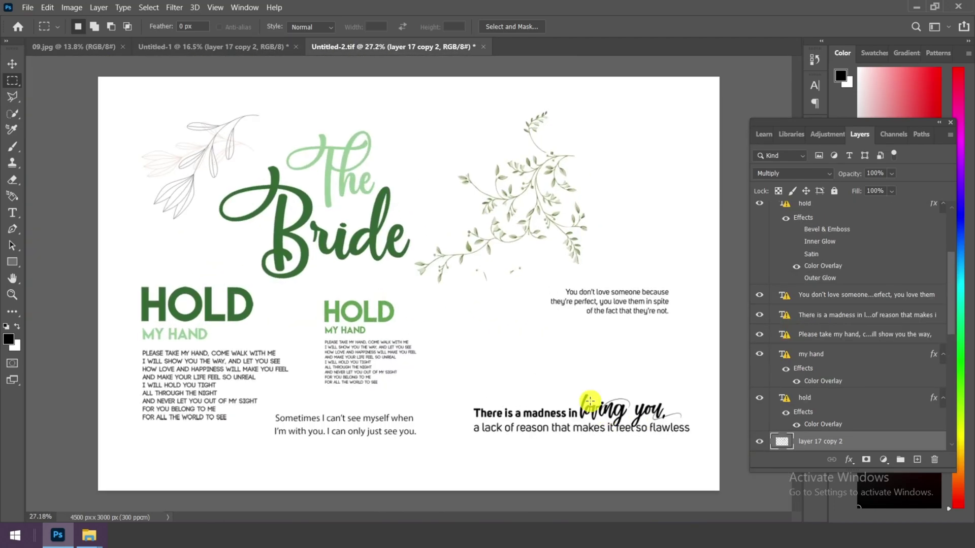
click(13, 69)
scroll(601, 385, up, 5)
right_click(616, 401)
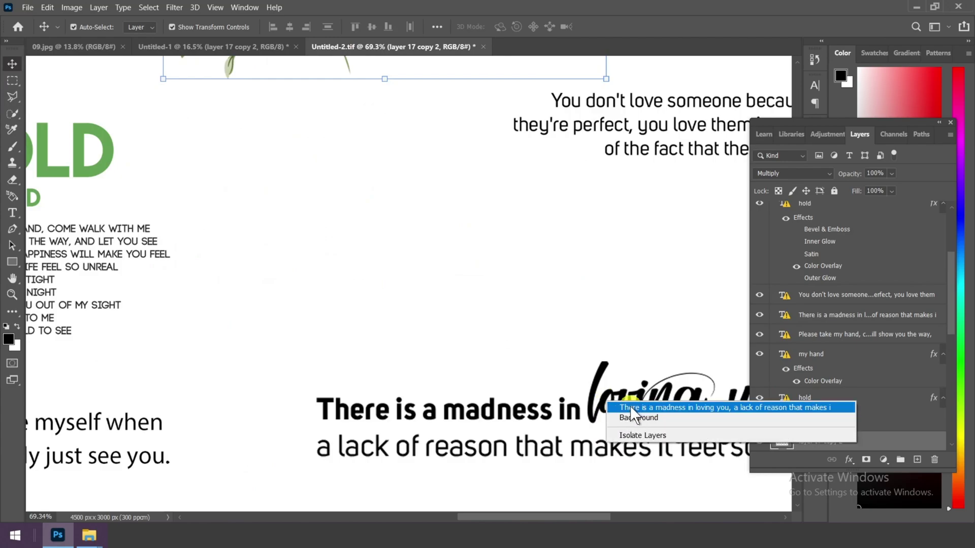
click(639, 407)
scroll(532, 380, down, 3)
drag(571, 394, 357, 151)
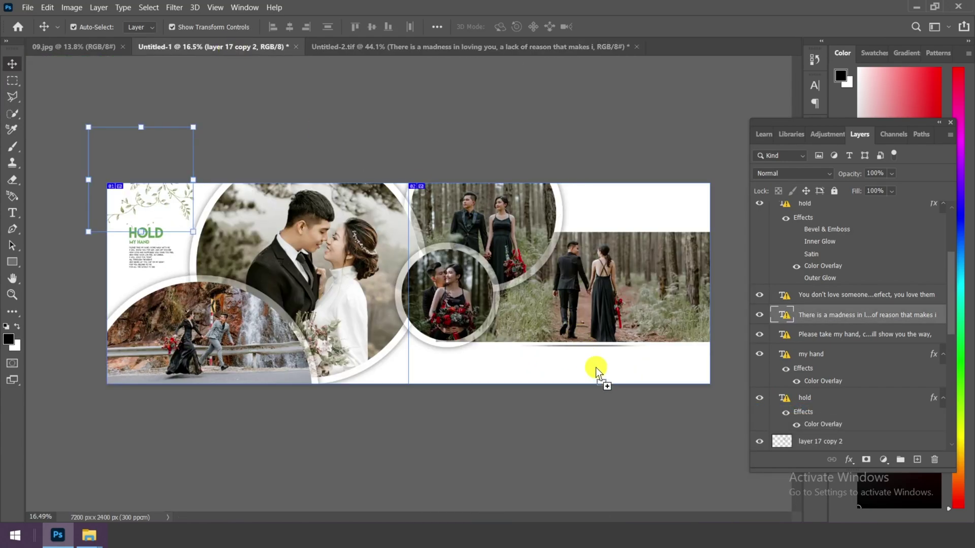
drag(596, 365, 594, 364)
Step: Scale the "There is a madness in loving you" text to 88.91%, centre it vertically in the white strip below the photo, and apply the transform
key(ctrl+t)
scroll(584, 353, up, 3)
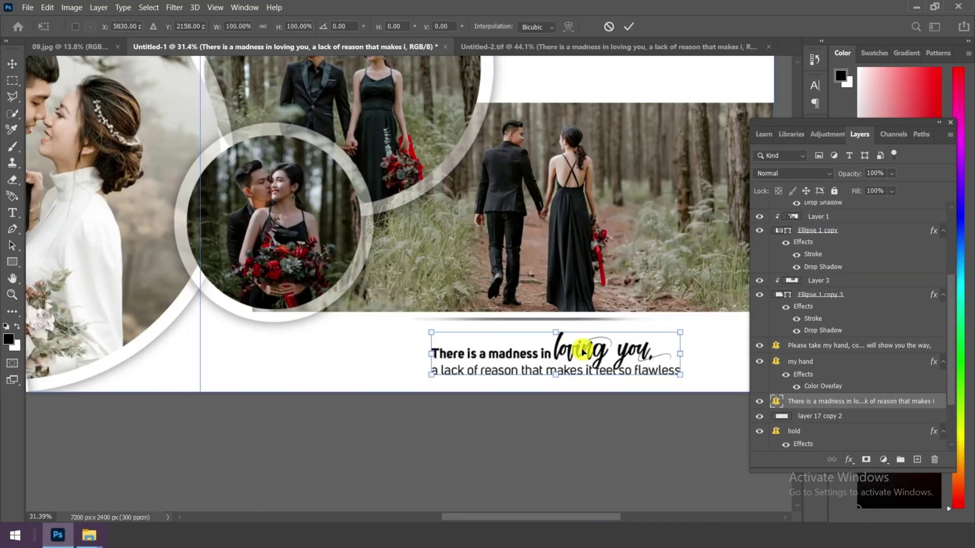
drag(682, 333, 652, 336)
drag(588, 361, 619, 356)
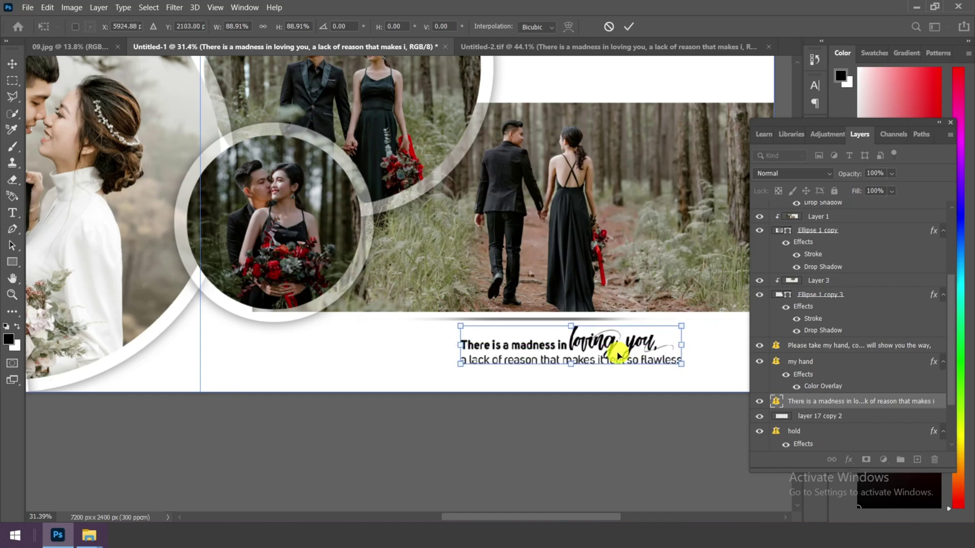
click(628, 27)
scroll(577, 226, down, 3)
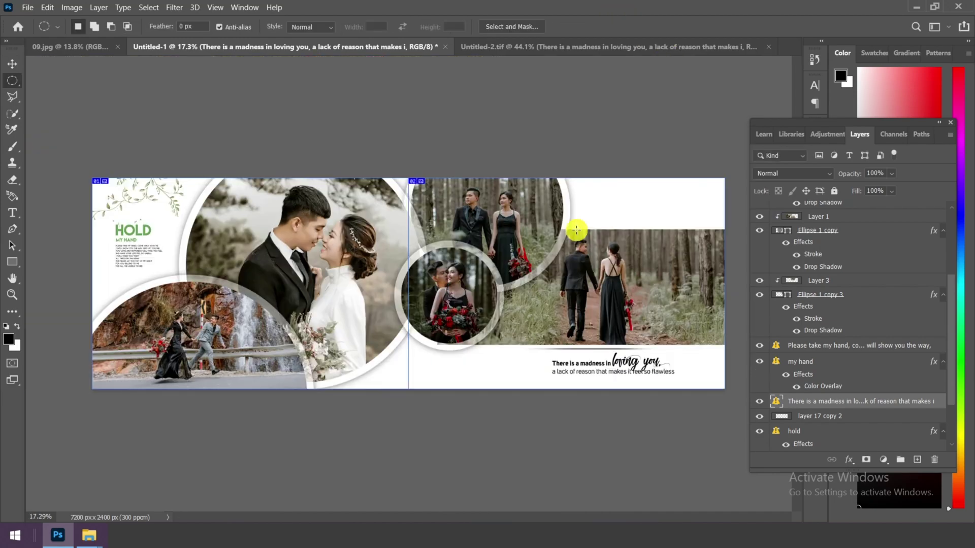
Step: Copy the "You don't love someone because they're perfect" quote from Untitled-2.tif into the white area above the forest walking photo
click(533, 45)
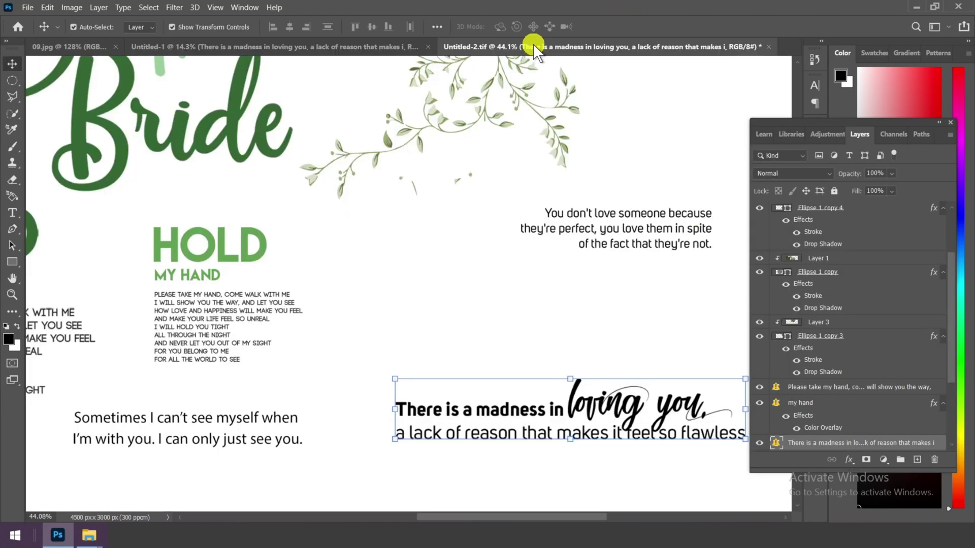
scroll(531, 229, down, 3)
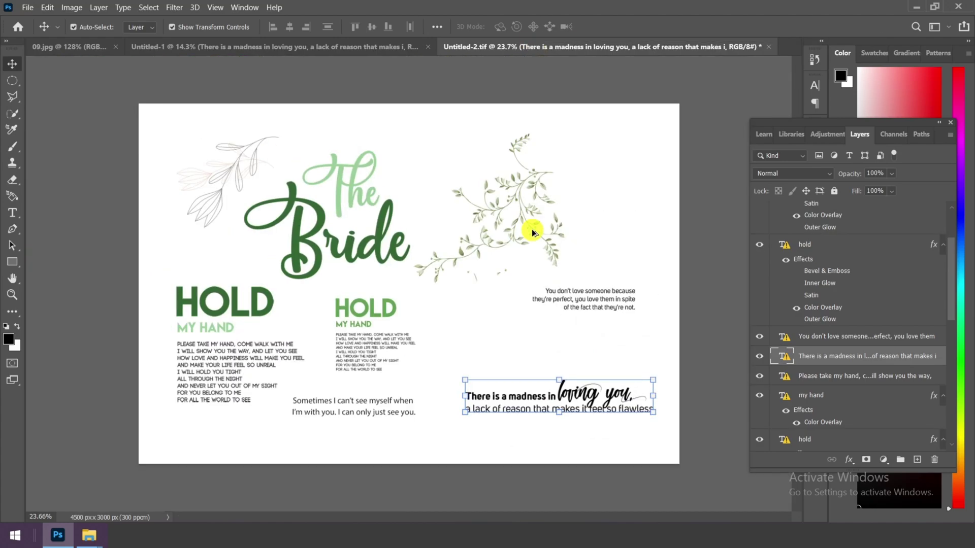
scroll(650, 325, up, 5)
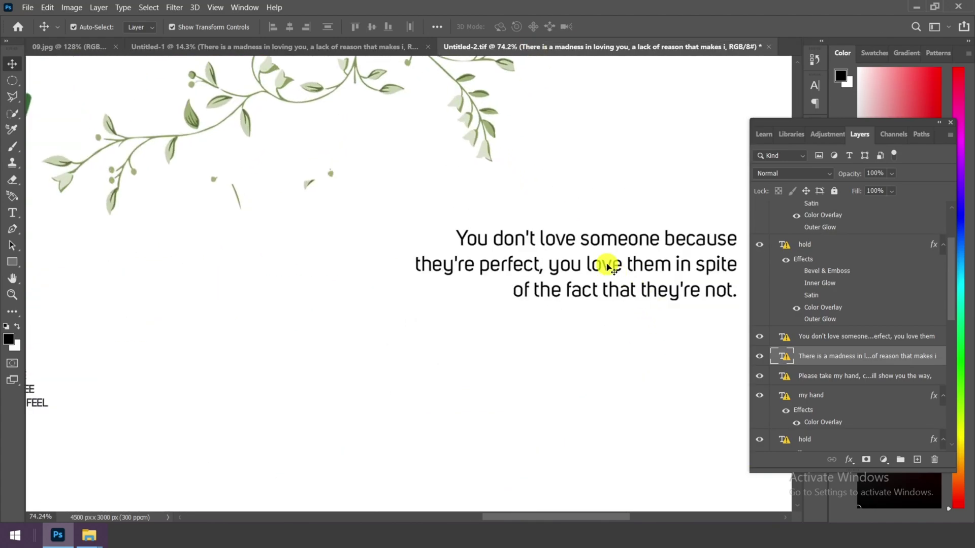
right_click(608, 265)
click(632, 272)
drag(624, 261, 465, 153)
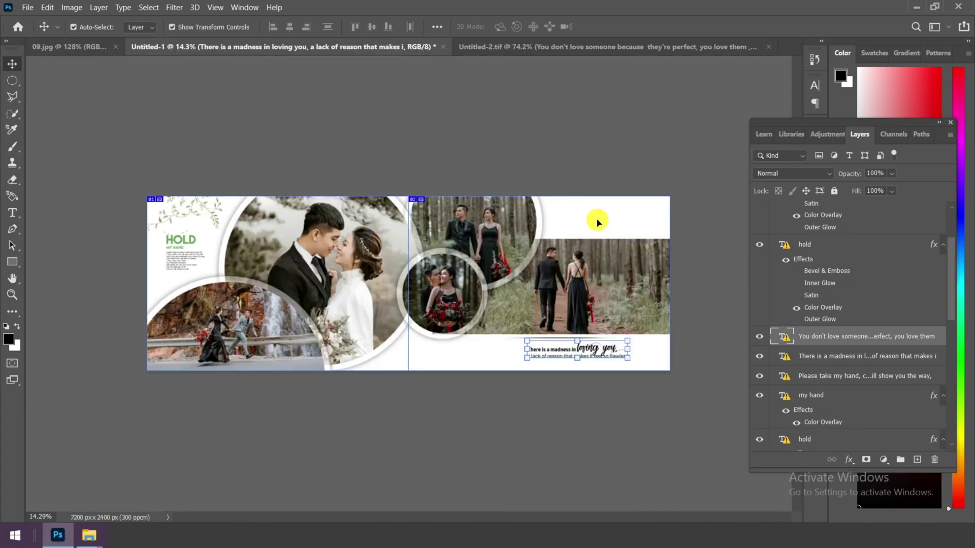
drag(597, 222, 597, 219)
Step: Move the "You don't love someone" quote down and right, just above the forest walking photo, and apply the placement
scroll(707, 181, up, 5)
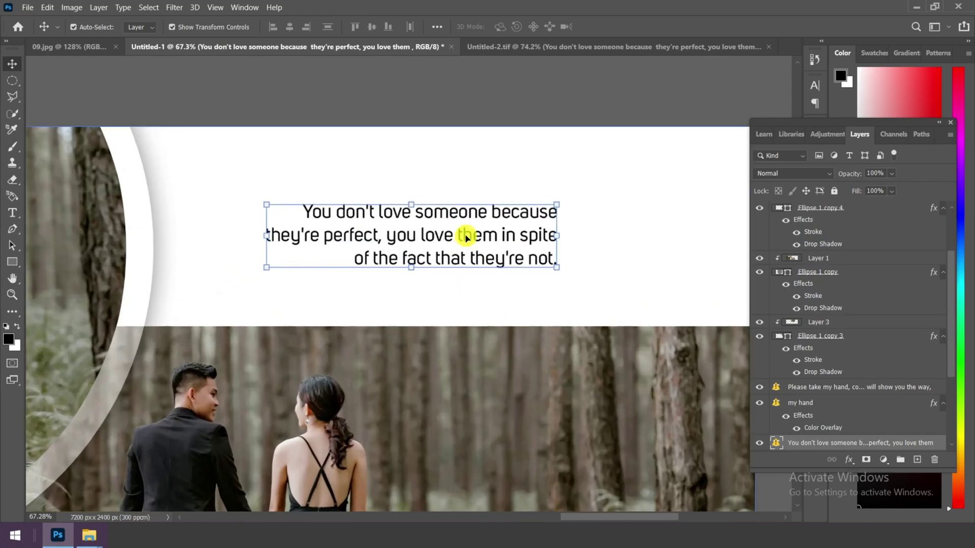
drag(466, 237, 548, 263)
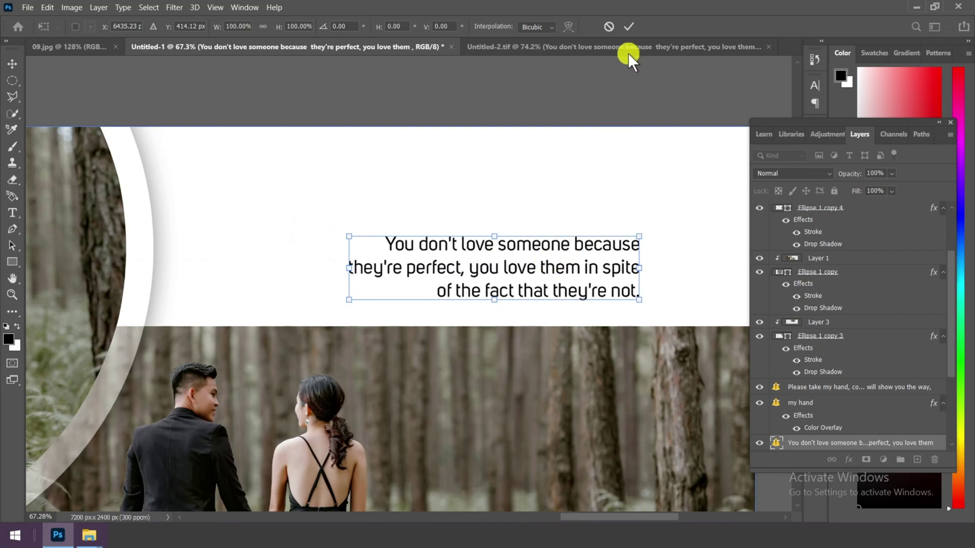
click(628, 29)
key(ctrl+0)
Step: Nudge the forest walking photo, Layer 5, together with its clipping base Rectangle 1 slightly upward
right_click(666, 287)
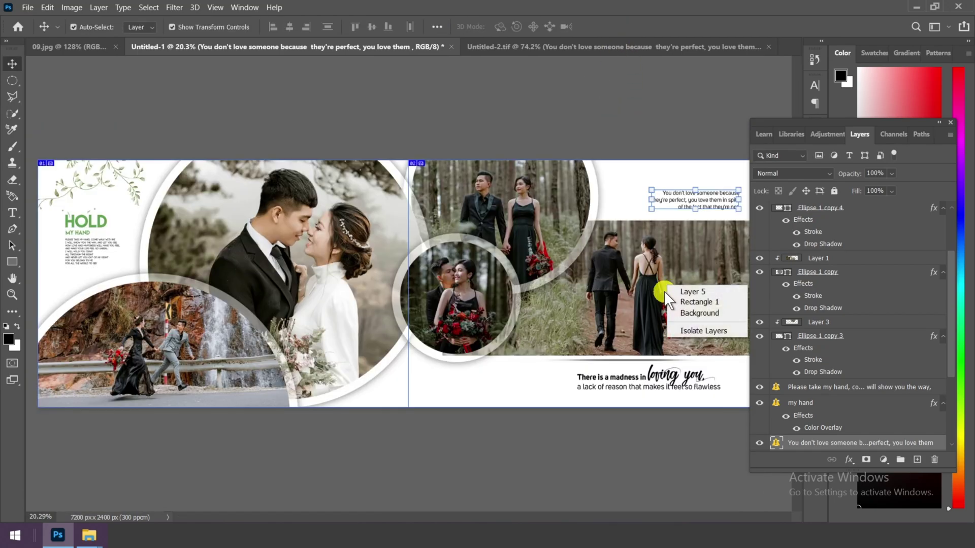
click(688, 291)
click(784, 319)
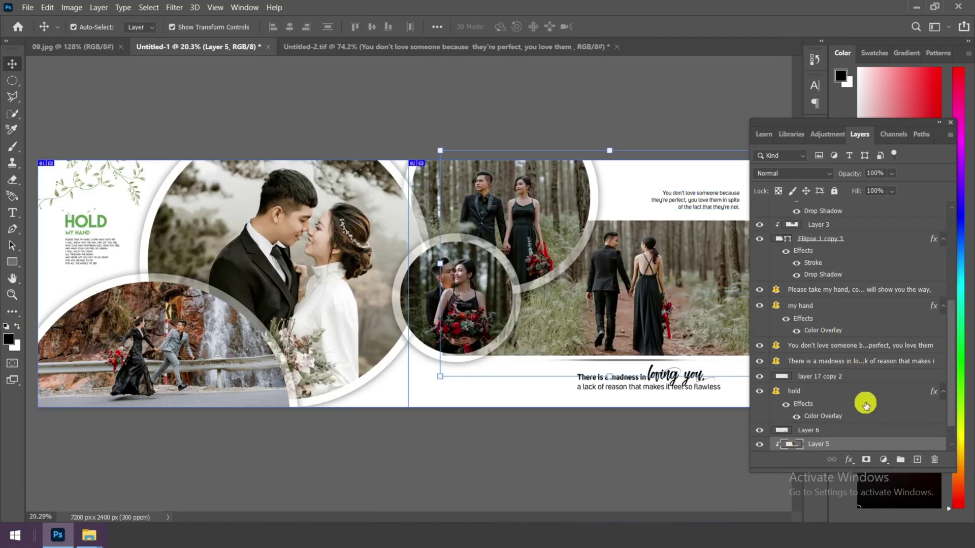
scroll(866, 405, down, 2)
shift+click(831, 432)
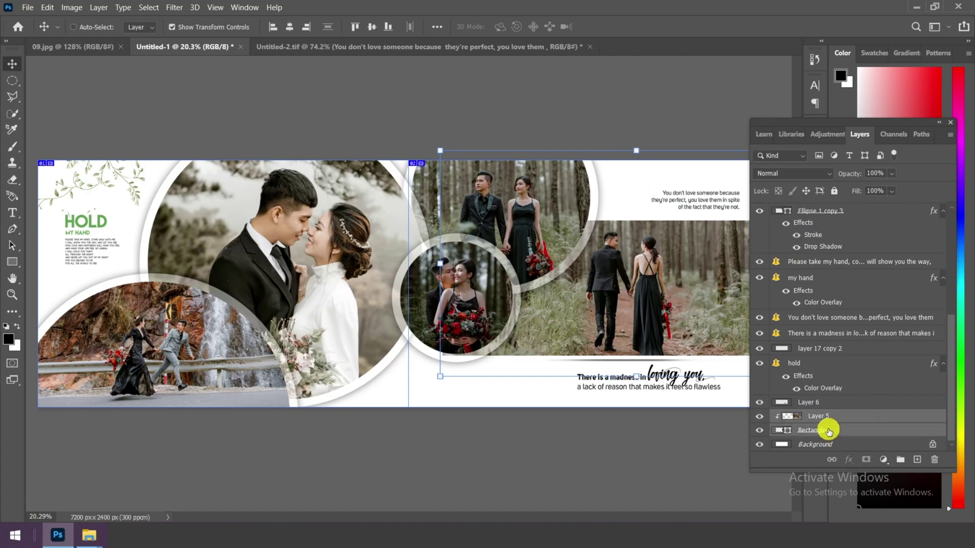
key(shift+Up)
key(shift+Up)
key(shift+Up)
key(shift+Up)
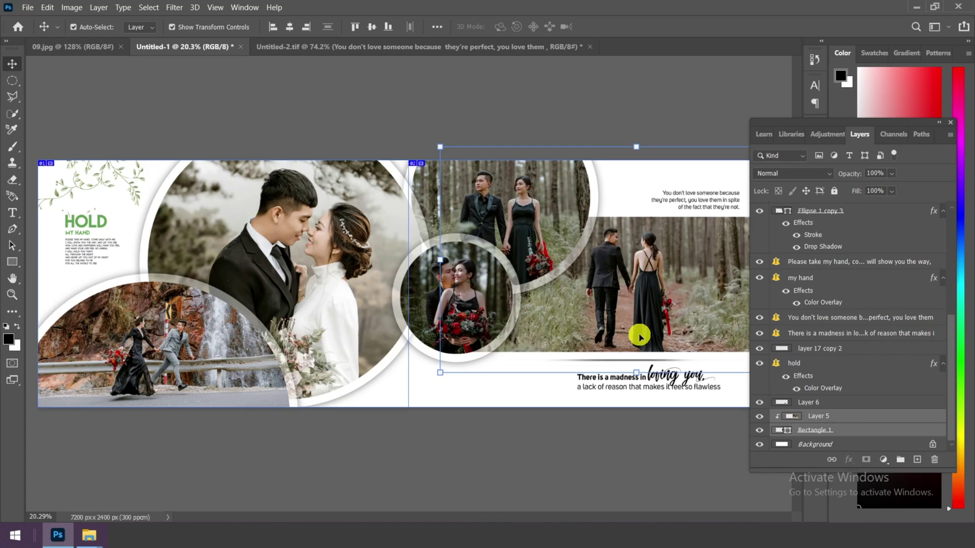
Step: Shift Layer 5 and Rectangle 1 together to the right until Layer 5 sits at about X 4165 px
scroll(630, 325, down, 2)
key(shift+Right)
key(shift+Right)
key(shift+Right)
key(shift+Right)
key(shift+Right)
key(shift+Right)
key(shift+Right)
key(shift+Right)
key(shift+Right)
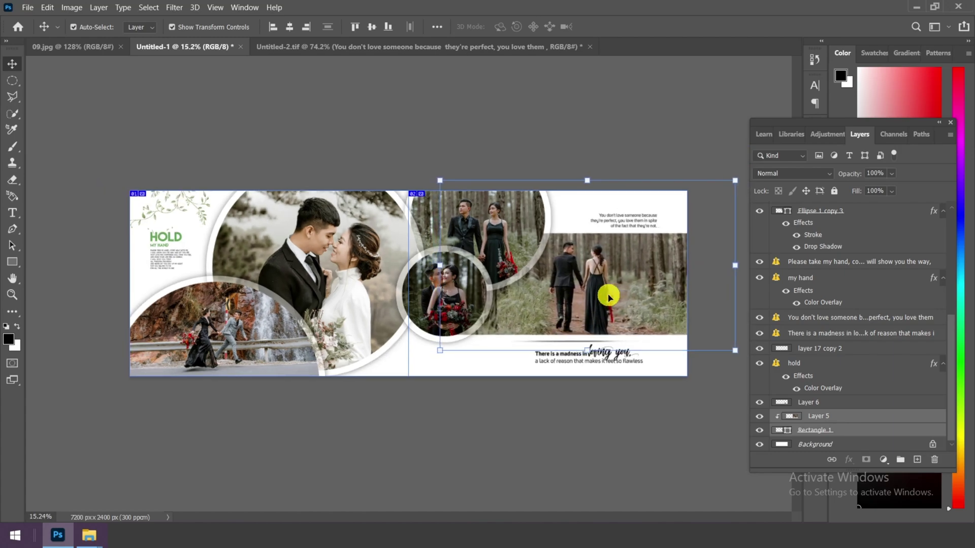
key(shift+Right)
key(shift+Right)
key(shift+Right)
key(shift+Right)
key(shift+Right)
key(shift+Right)
key(shift+Right)
key(shift+Right)
key(shift+Right)
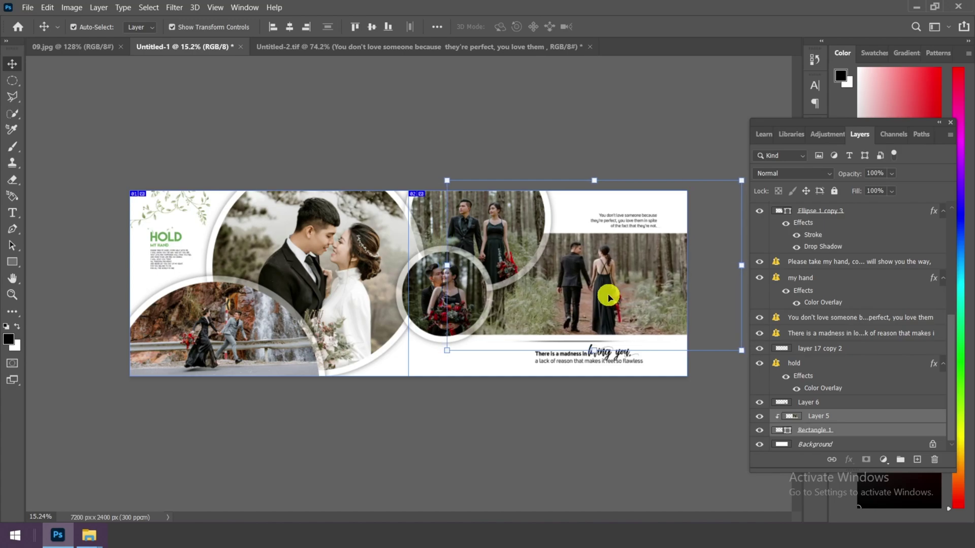
key(shift+Right)
key(shift+Right)
key(shift+Right)
key(shift+Right)
key(shift+Right)
key(shift+Right)
key(shift+Right)
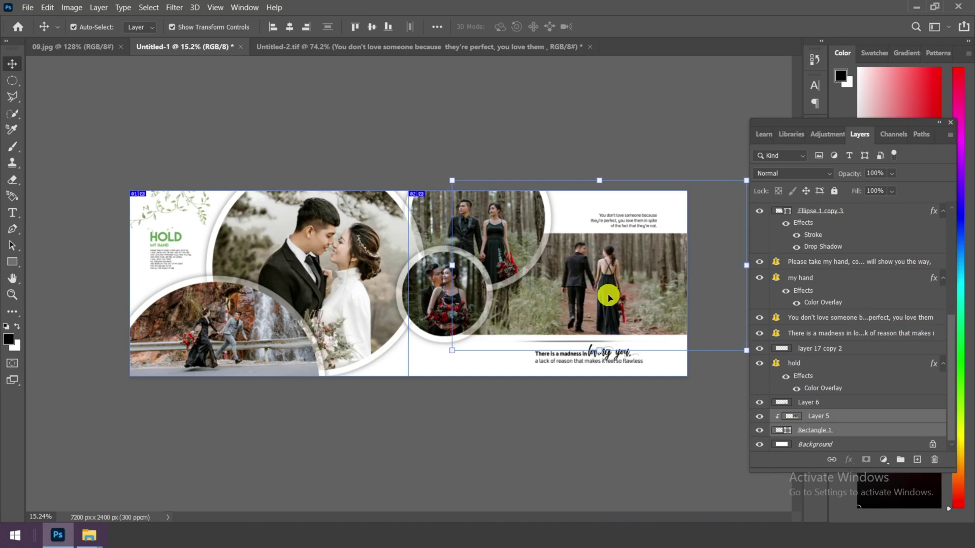
Step: Draw a black rectangle shape about 162 x 161 px between the "You don't love someone" quote and the spread's right edge
key(f)
key(ctrl+plus)
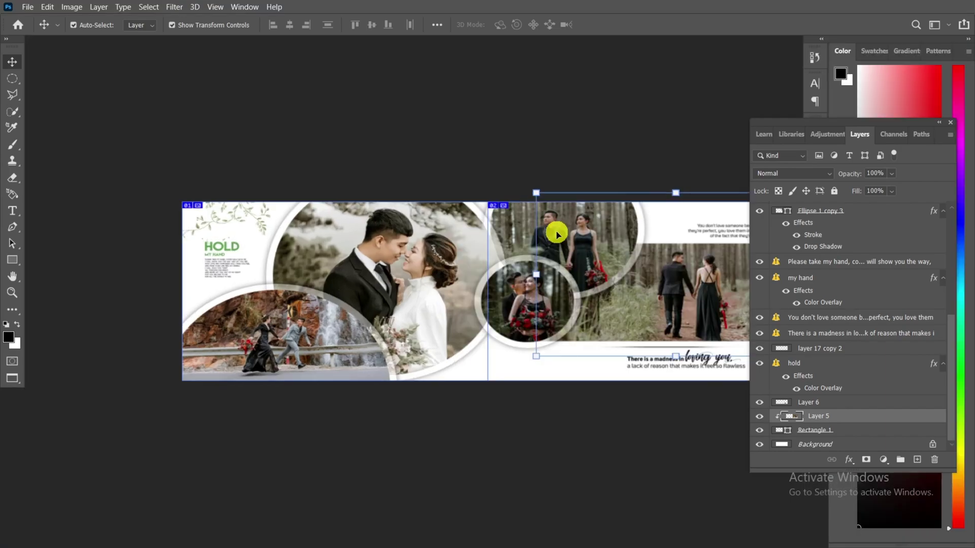
scroll(557, 235, down, 3)
scroll(696, 224, up, 5)
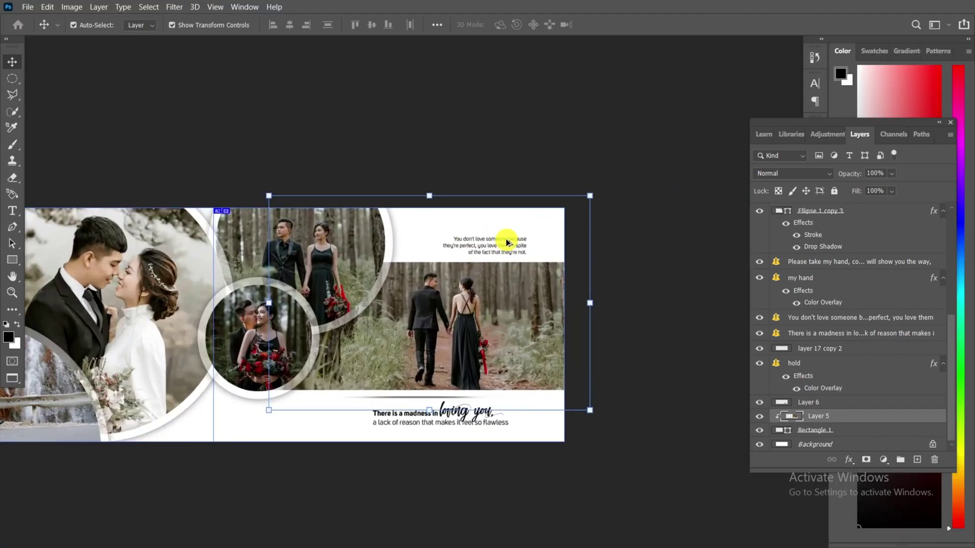
scroll(507, 242, up, 5)
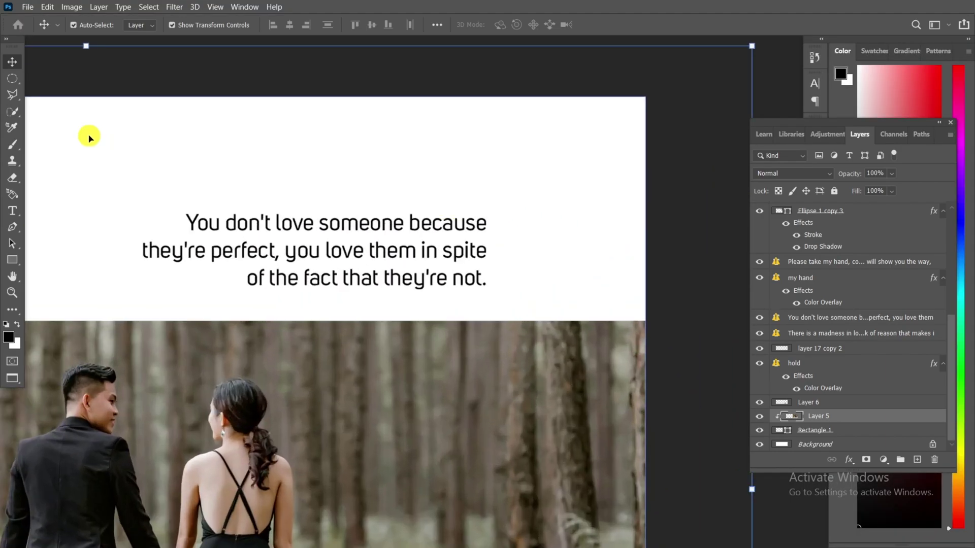
click(12, 260)
click(31, 255)
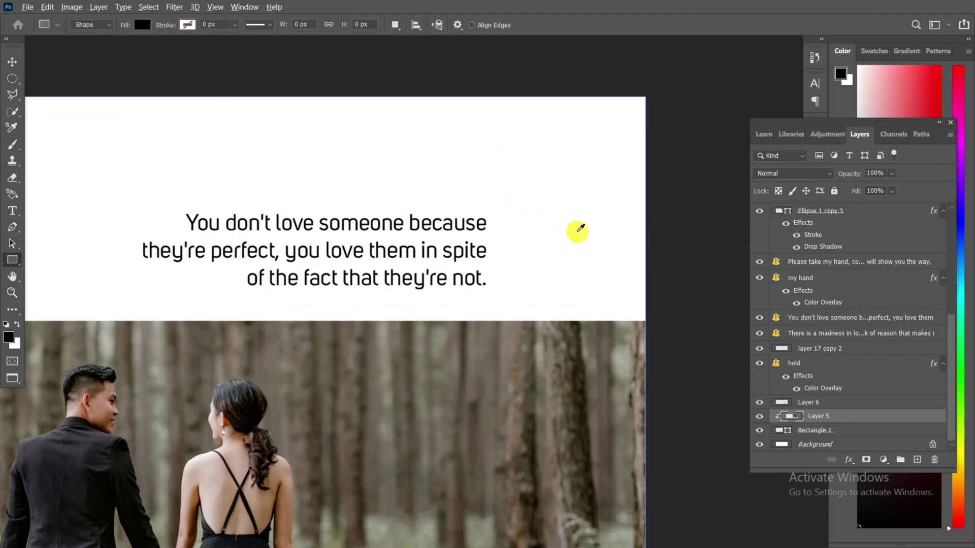
scroll(577, 229, up, 2)
drag(486, 219, 572, 305)
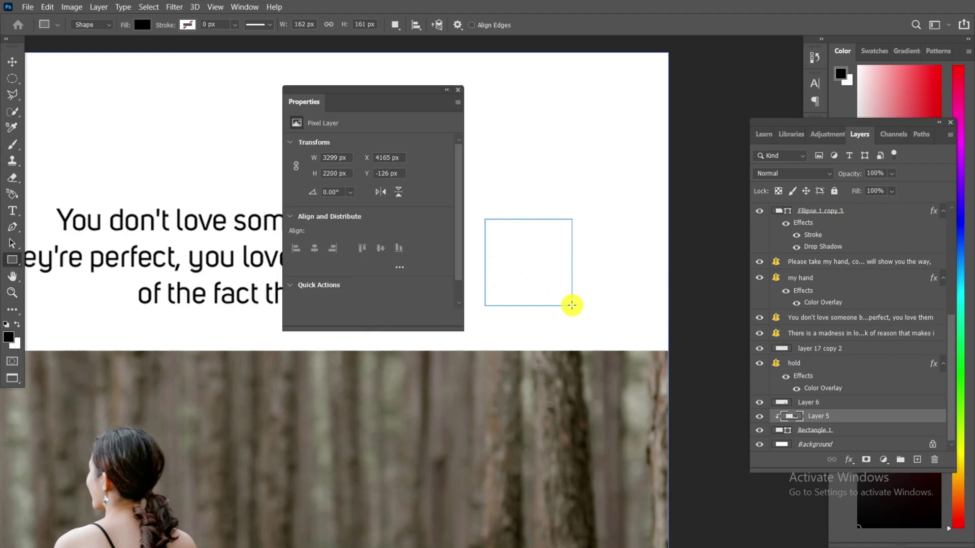
Step: Fill the new square shape with green 629f54, sampled from the HOLD heading
scroll(557, 246, down, 4)
scroll(44, 272, left, 5)
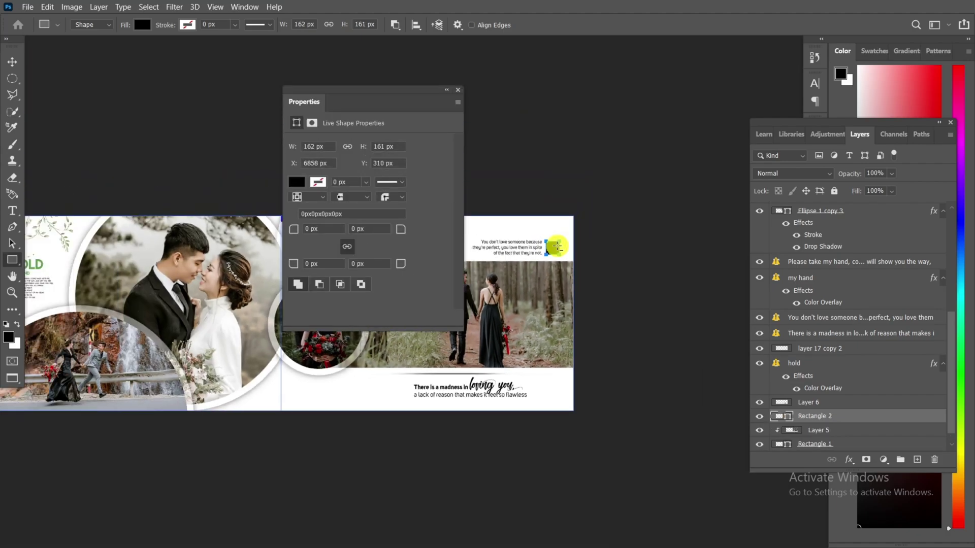
scroll(48, 276, up, 3)
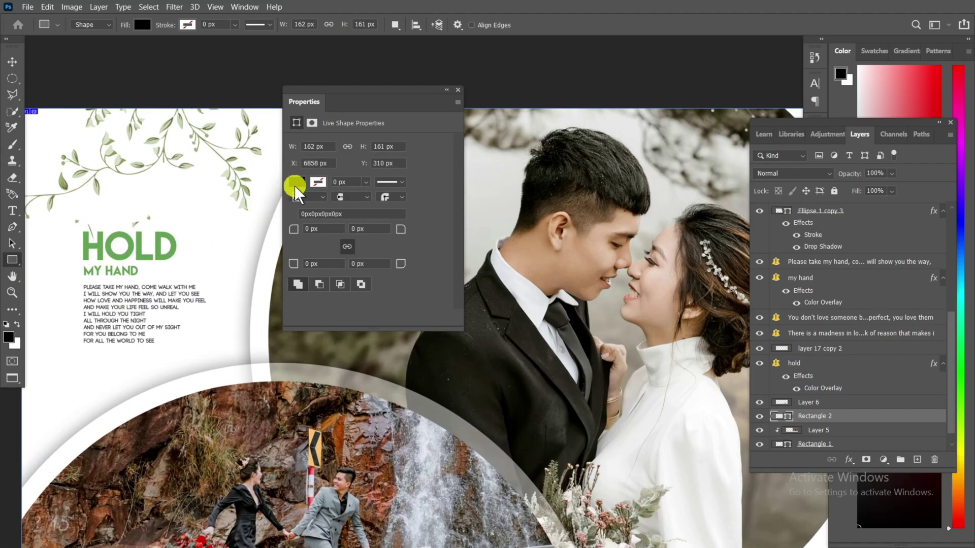
click(296, 182)
click(457, 208)
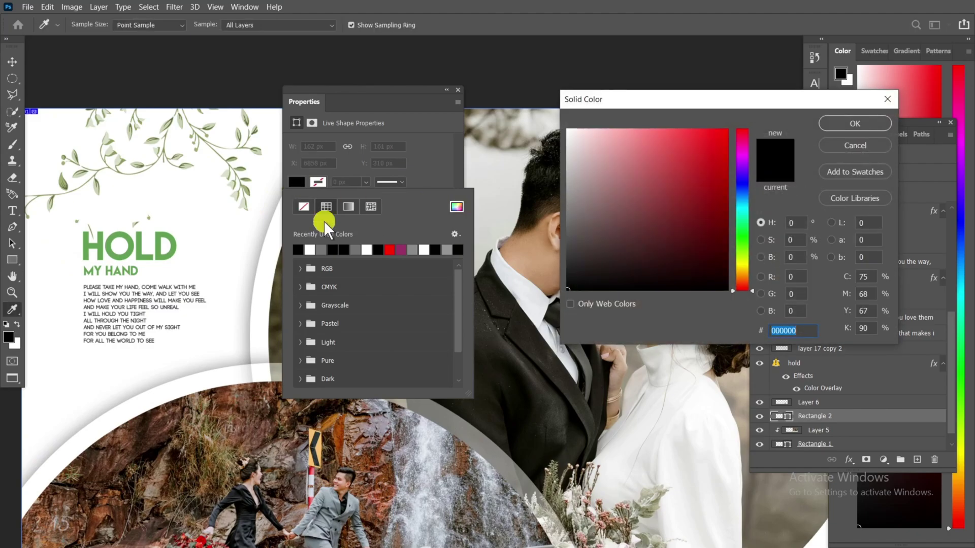
click(161, 234)
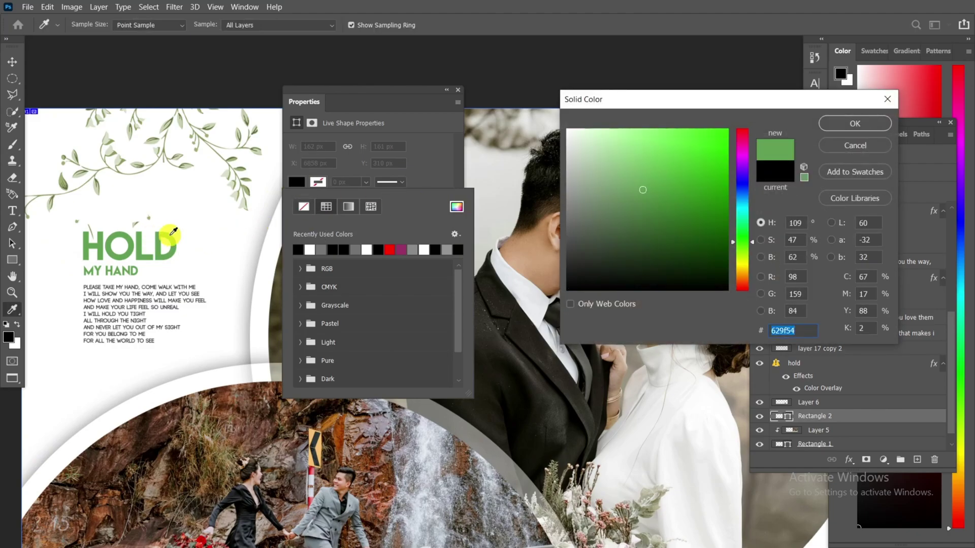
click(851, 124)
click(447, 89)
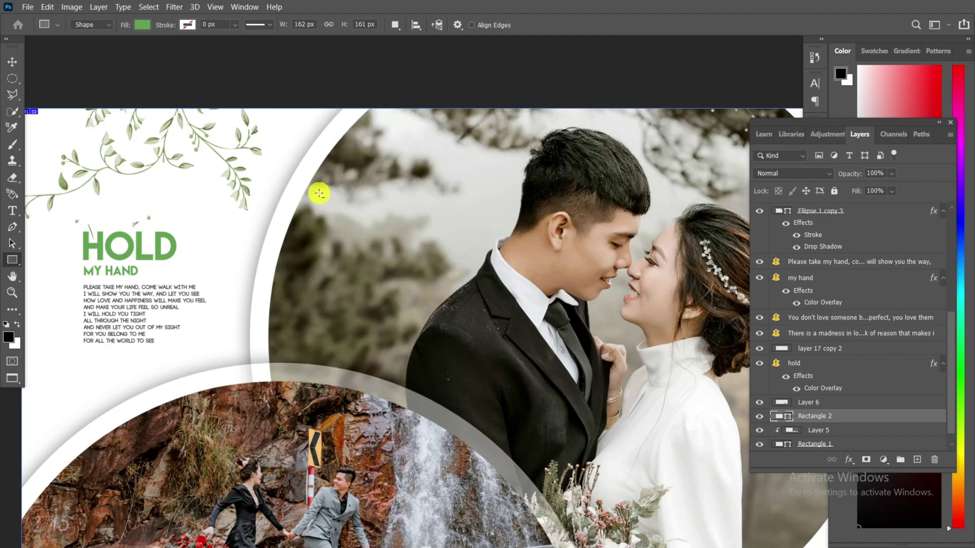
Step: Reposition the green square beside the quote, scale it to 108.02% width and 103.11% height, and apply the transform
key(ctrl+0)
scroll(632, 123, right, 5)
scroll(440, 240, up, 5)
scroll(440, 240, up, 5)
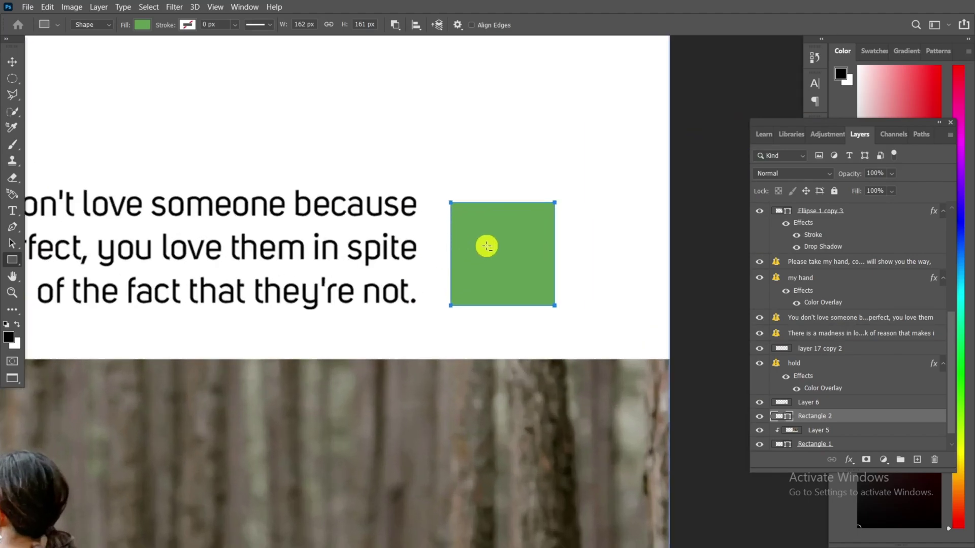
click(12, 61)
scroll(468, 242, up, 2)
drag(468, 243, 479, 223)
drag(597, 182, 608, 178)
drag(601, 254, 609, 254)
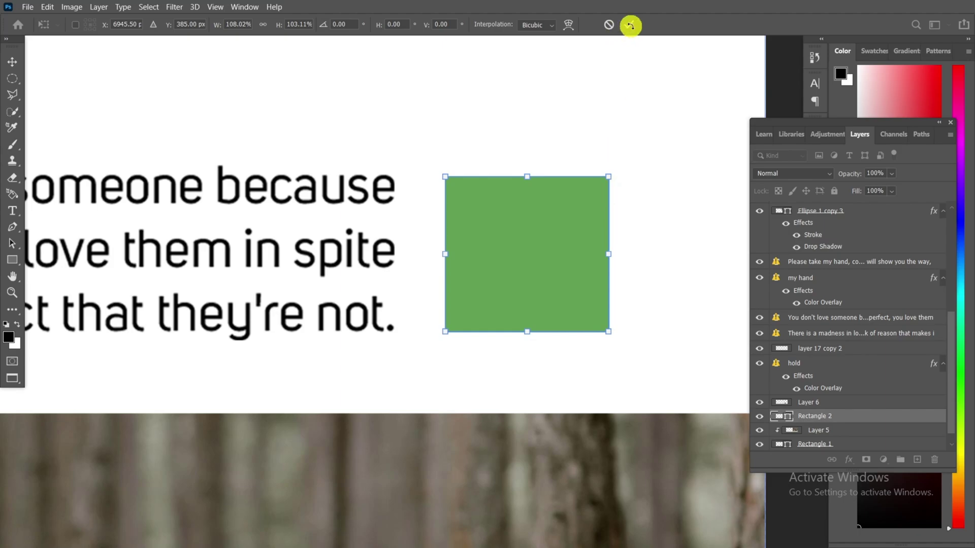
click(630, 24)
Step: Prepare horizontal text with the AunchantedThinExpandedOblique font
scroll(506, 252, down, 2)
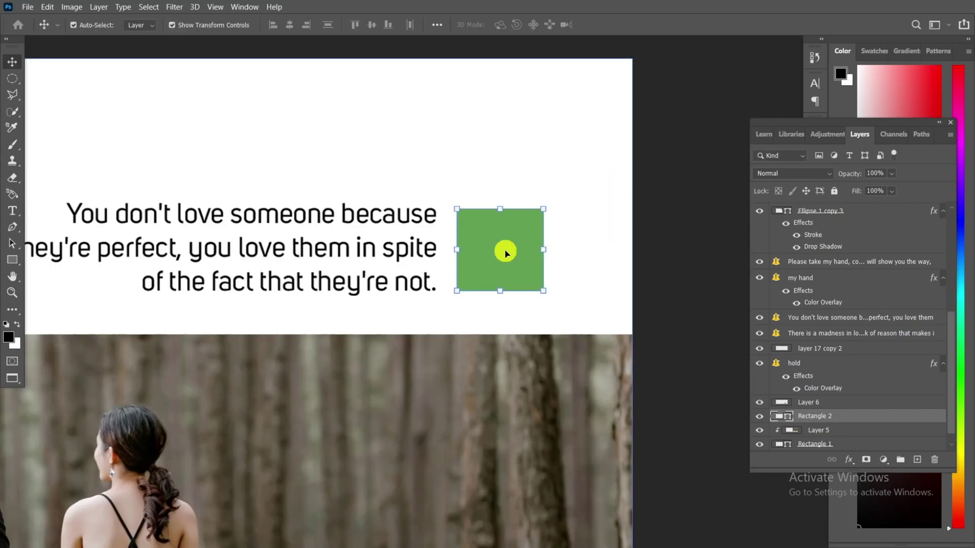
key(m)
scroll(506, 252, down, 5)
scroll(505, 229, up, 4)
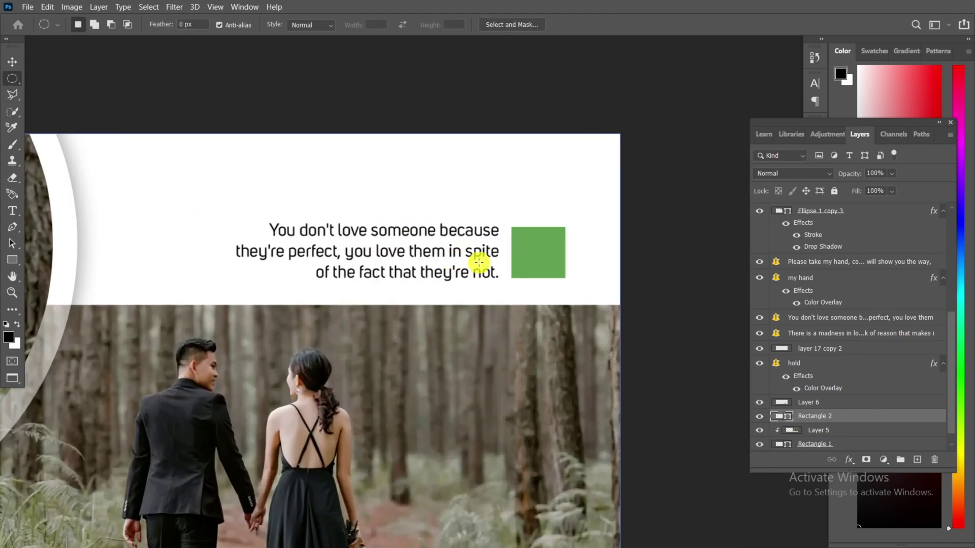
click(14, 211)
click(44, 210)
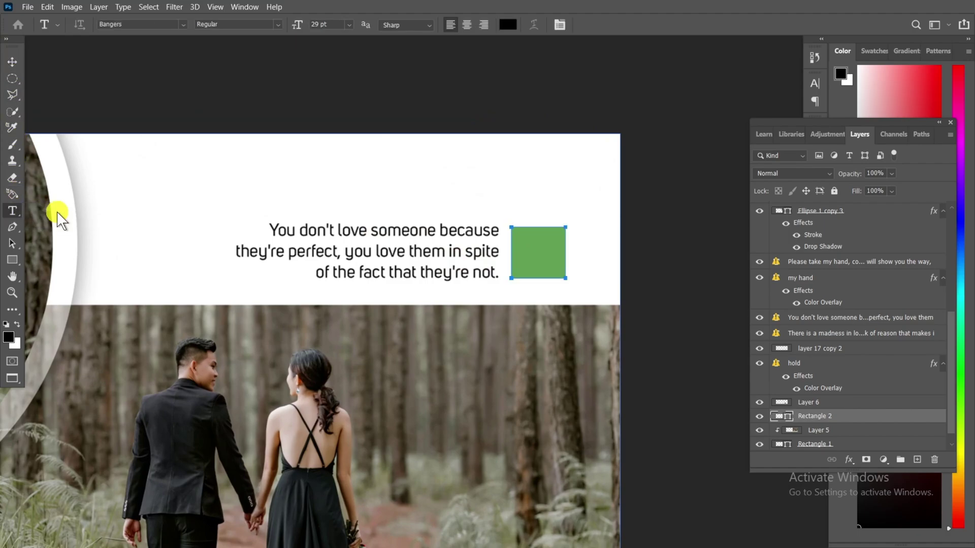
click(184, 24)
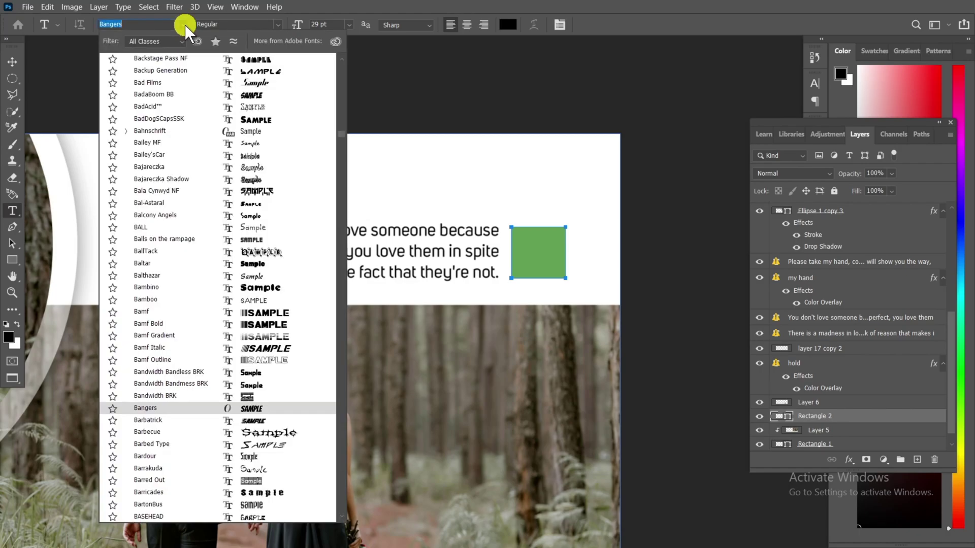
scroll(248, 91, up, 3)
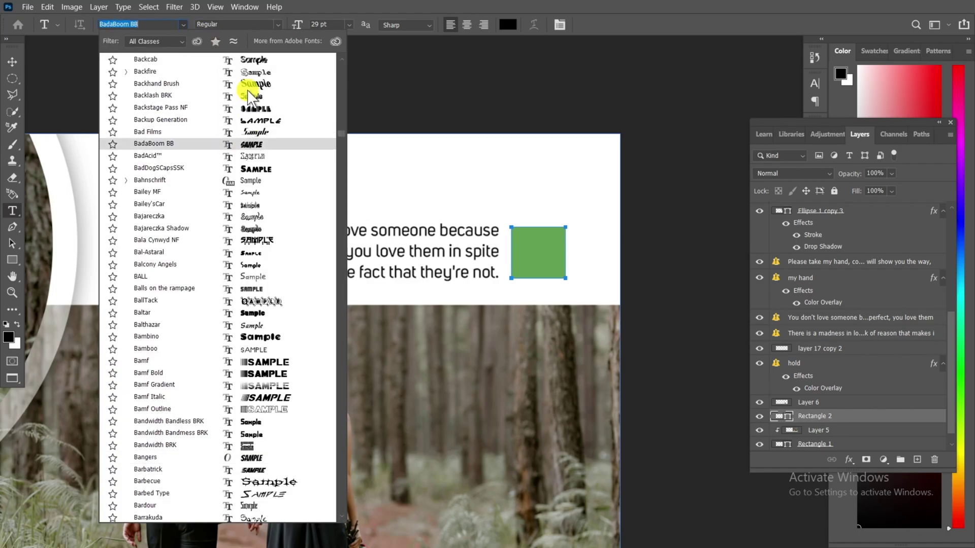
scroll(249, 91, up, 5)
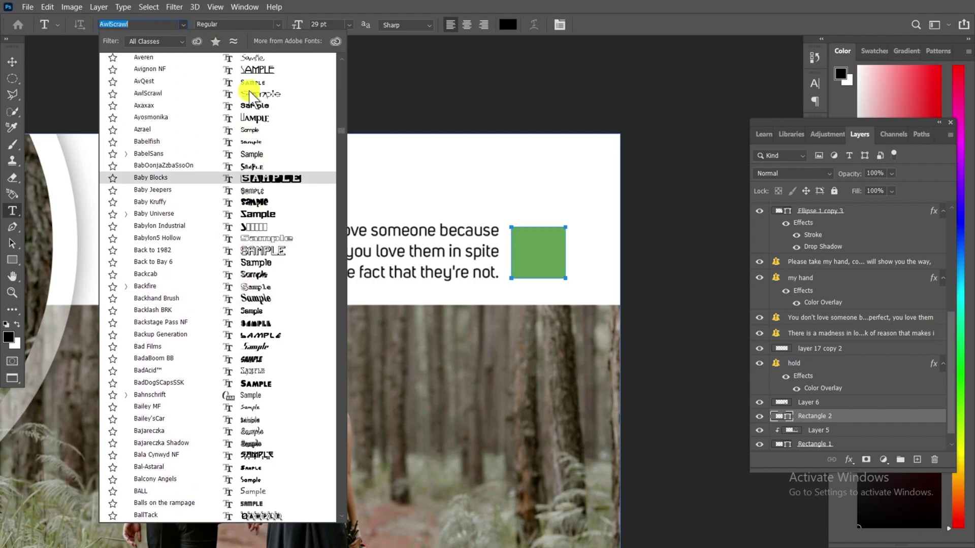
scroll(249, 90, up, 2)
scroll(249, 90, up, 3)
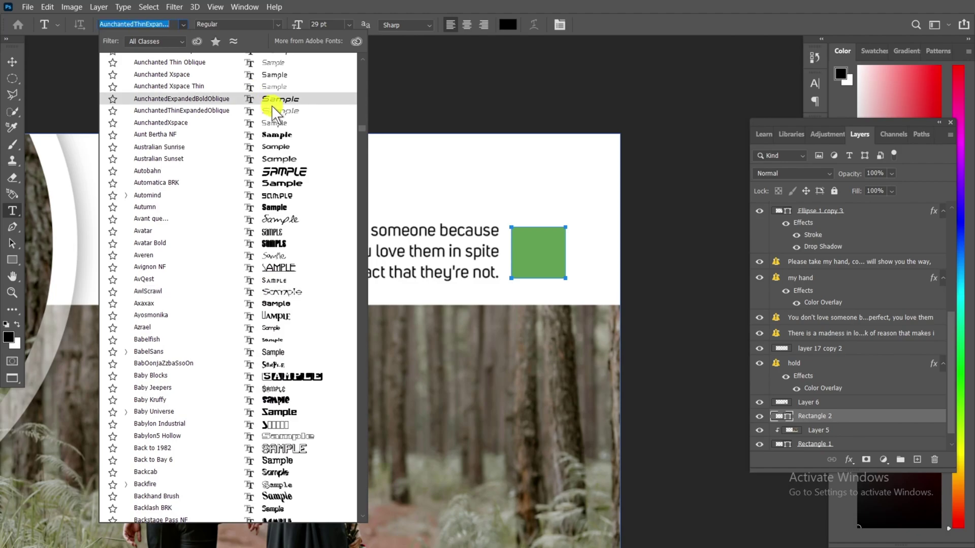
click(253, 111)
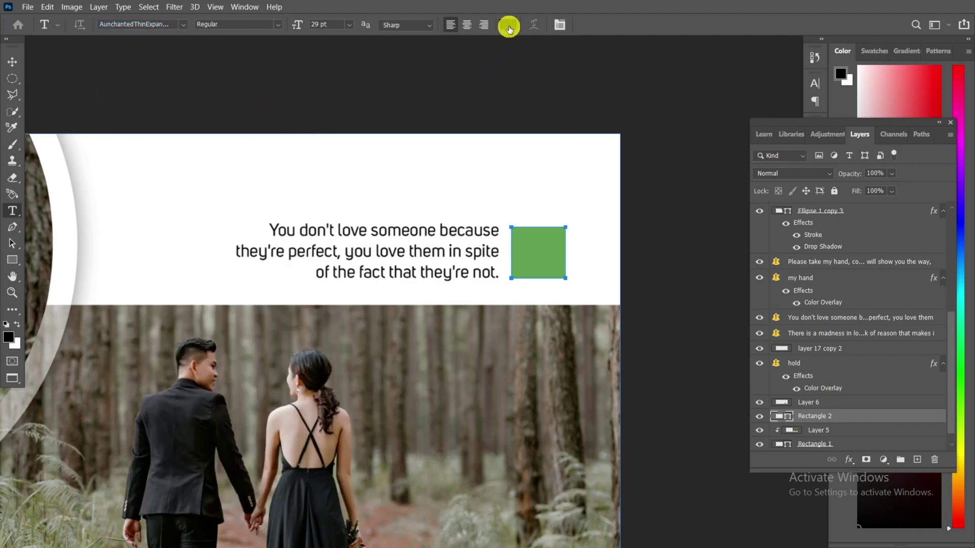
Step: Set the text colour to white ffffff and add the text "ST" over the forest photo below the green square
click(509, 26)
click(429, 167)
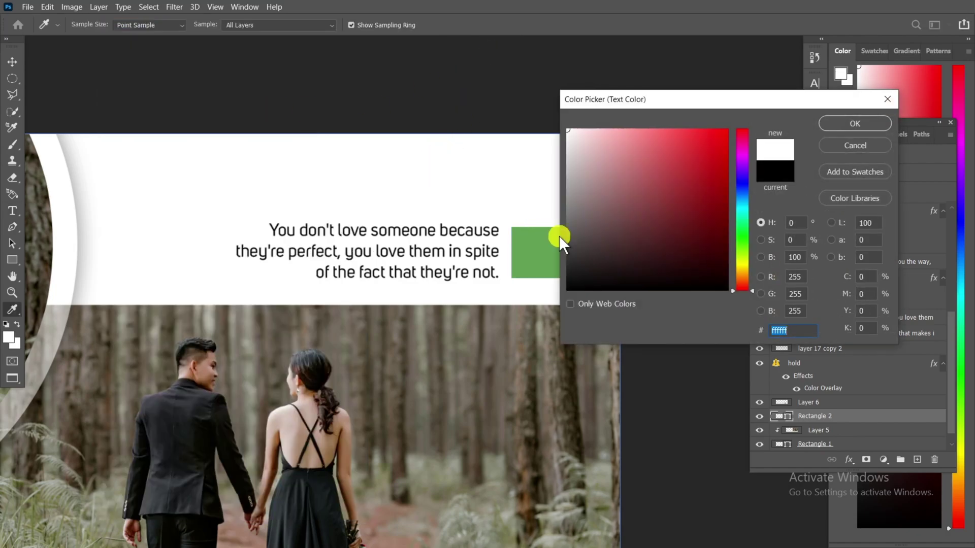
click(783, 331)
click(857, 123)
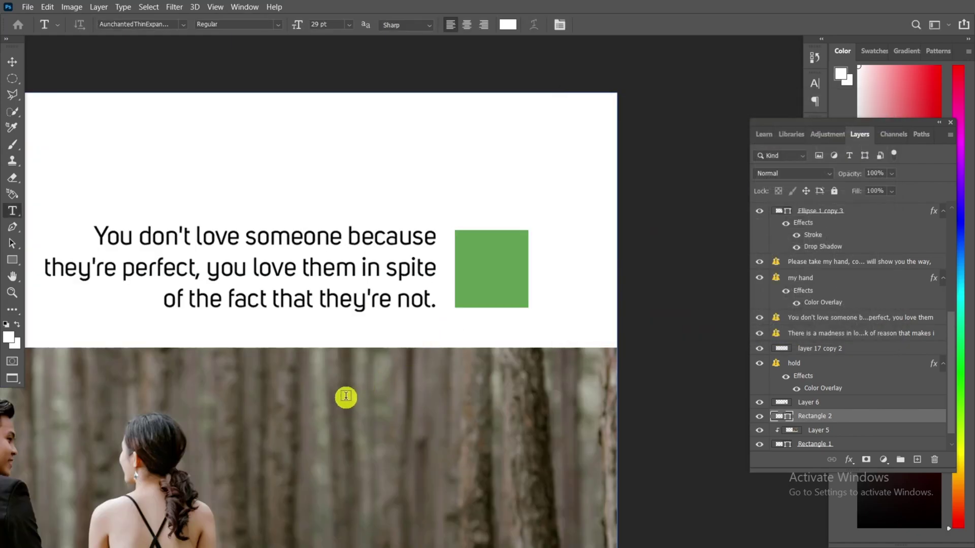
click(345, 397)
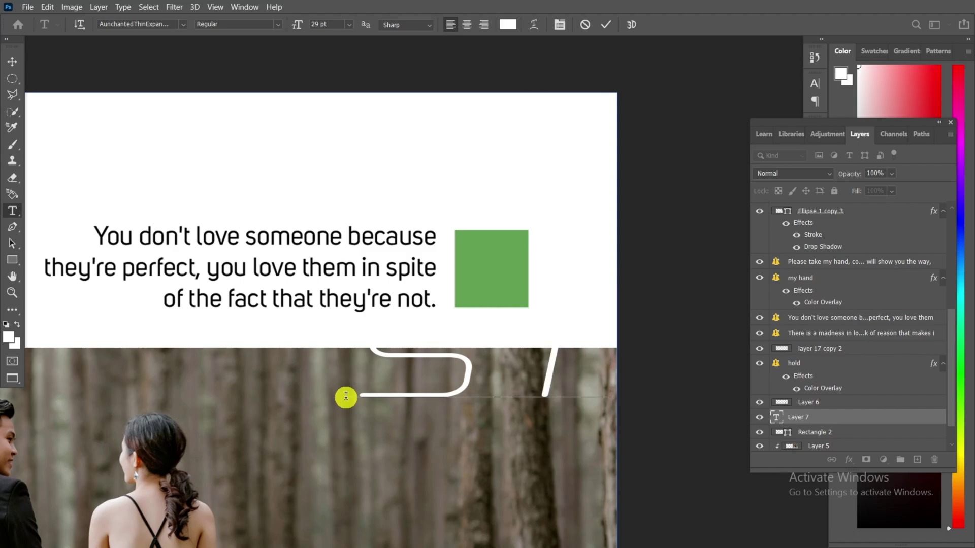
click(12, 61)
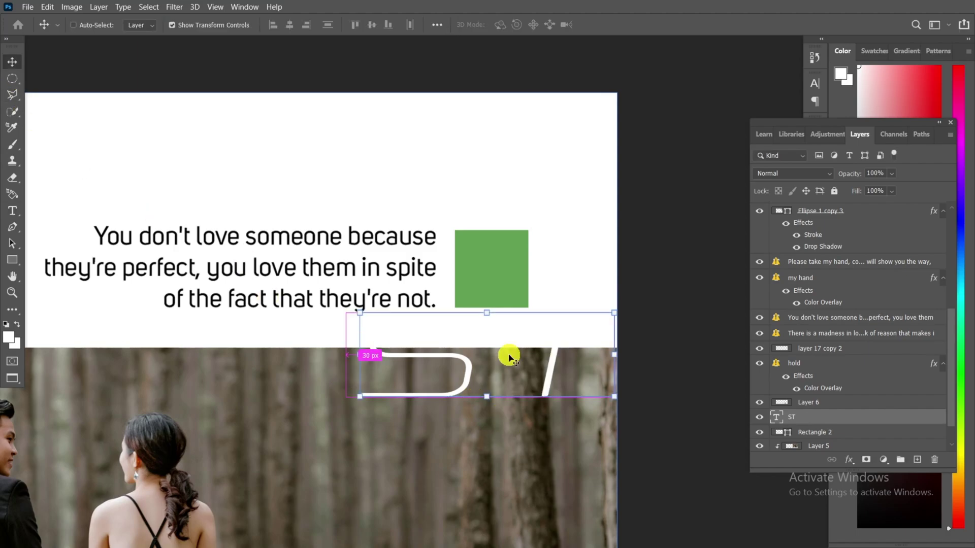
Step: Move the ST text onto the green square, scale it to 35.27% in width and height, and apply the transform
key(ctrl+t)
drag(551, 361, 502, 281)
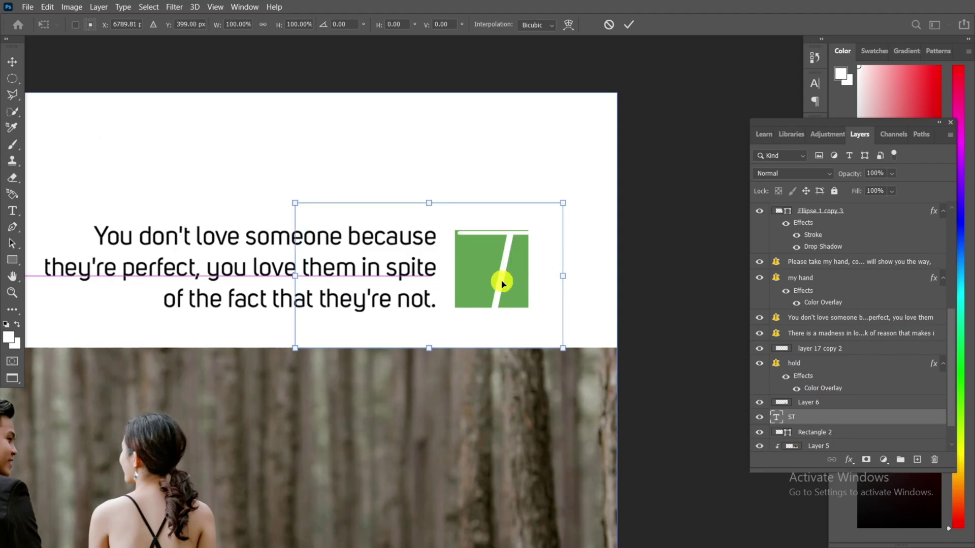
drag(563, 203, 447, 267)
drag(498, 291, 528, 265)
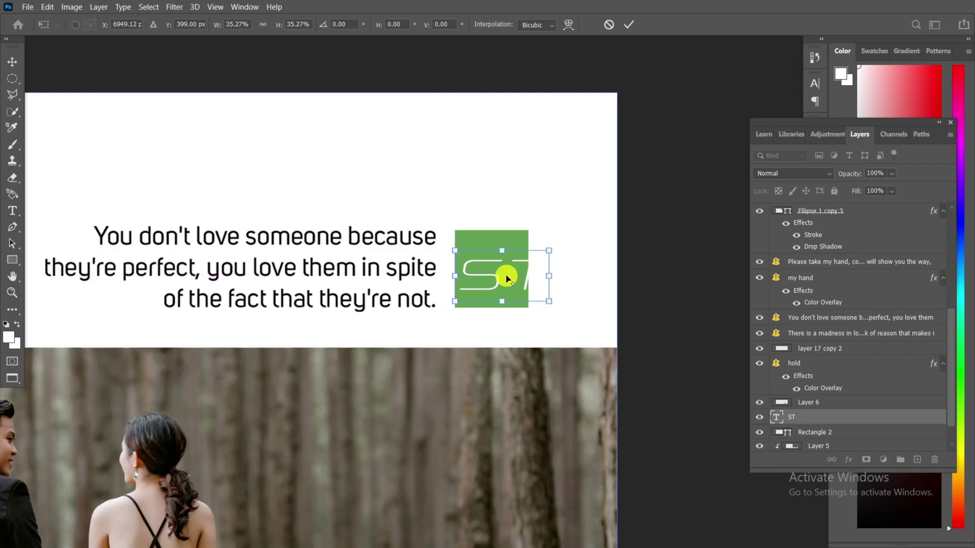
scroll(506, 278, up, 1)
click(626, 23)
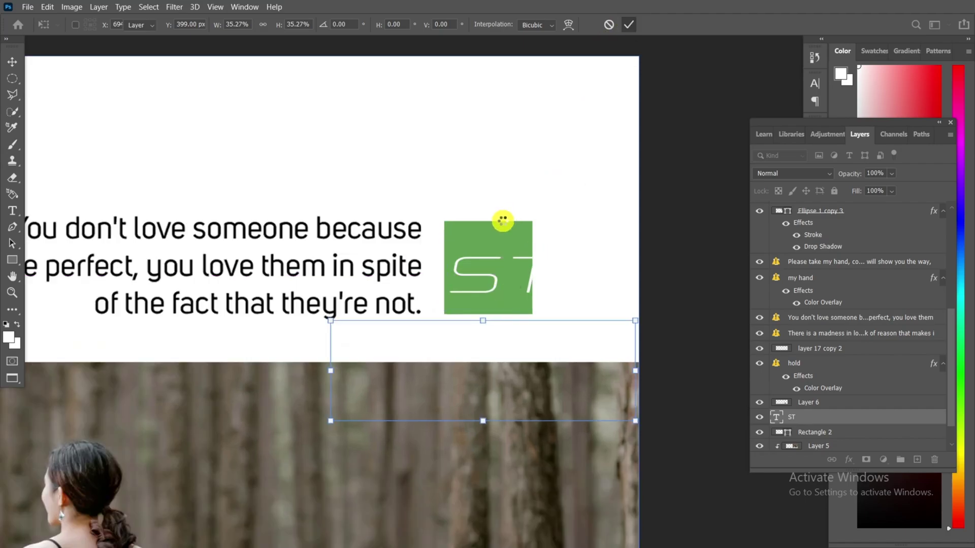
Step: Change the font of the ST text to Segoe UI Emoji
click(13, 209)
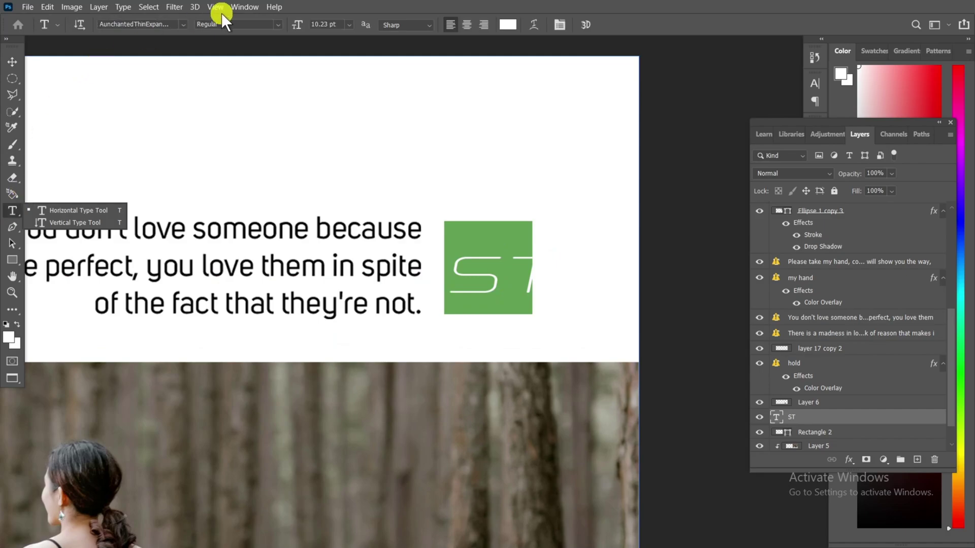
click(182, 24)
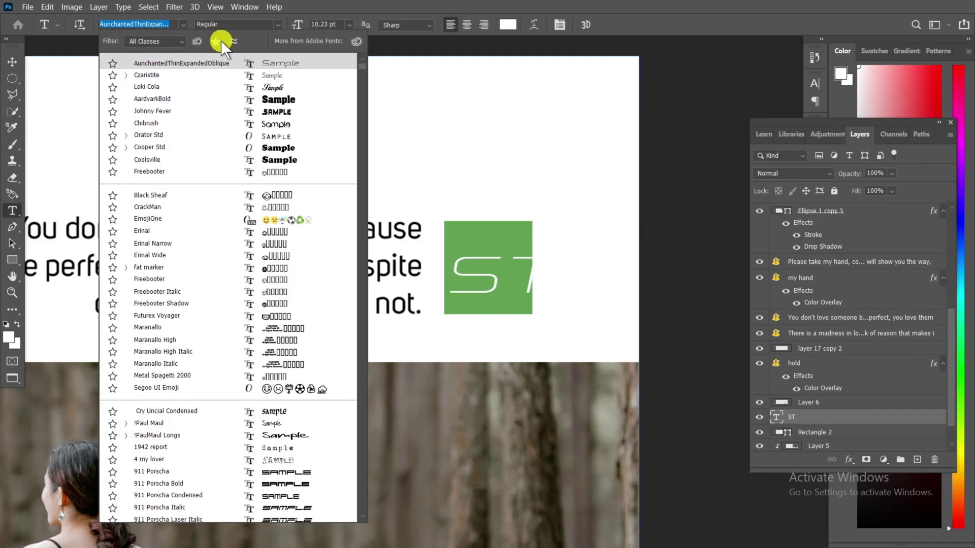
key(Down)
key(Down)
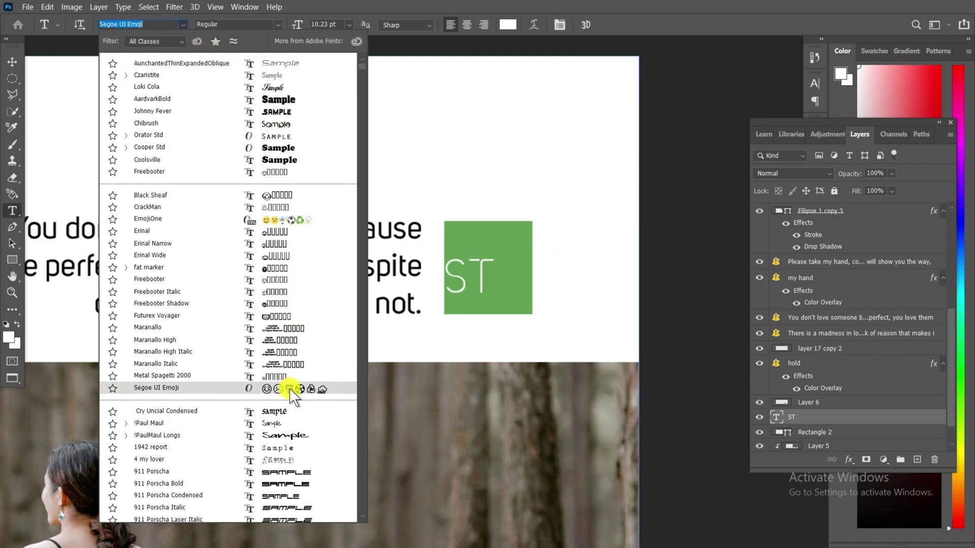
click(289, 388)
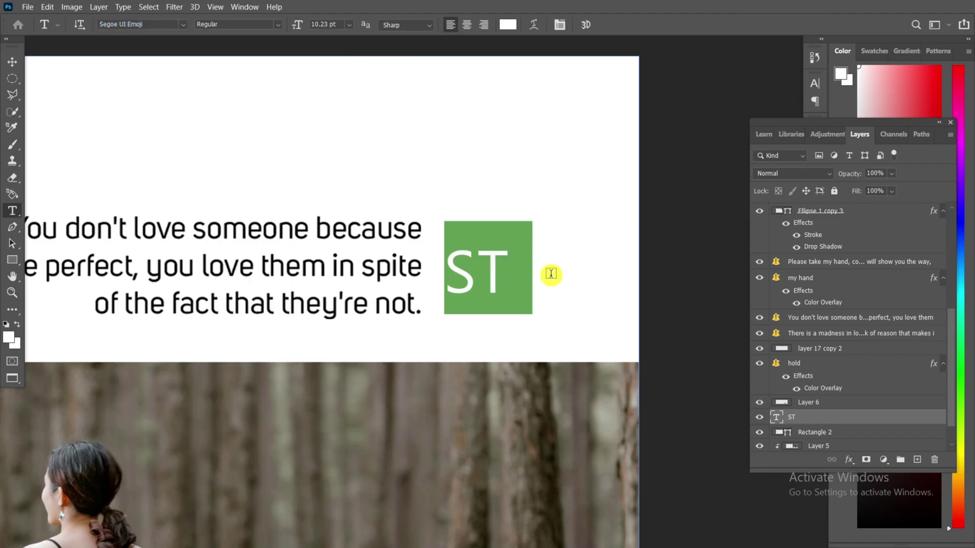
Step: Shift the ST text toward the middle of the green square and enlarge it to nearly the square's full width
click(8, 62)
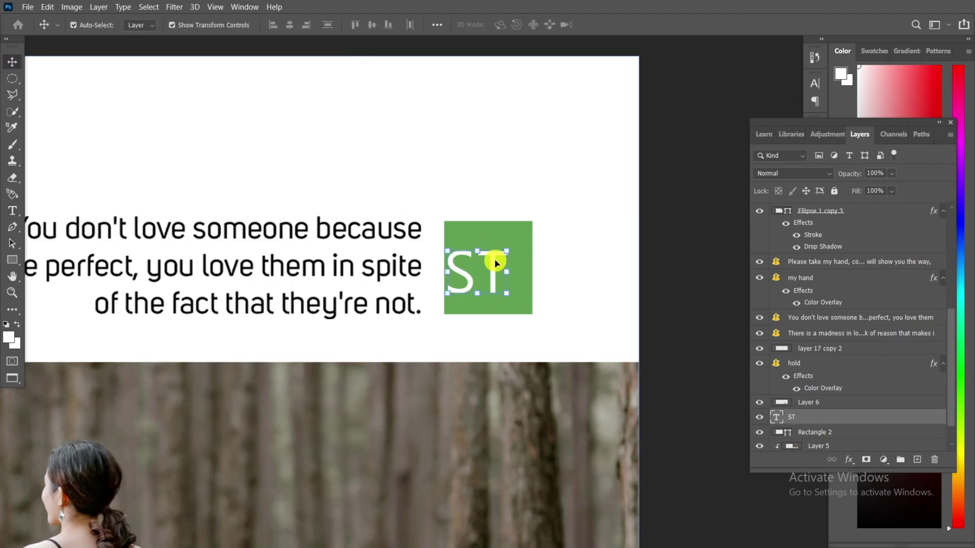
drag(497, 263, 505, 259)
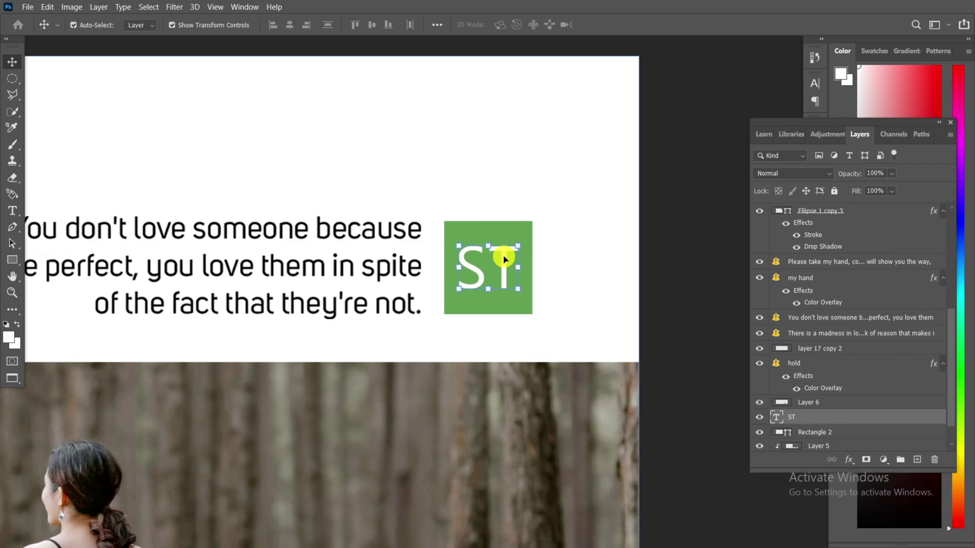
key(ctrl+t)
scroll(511, 260, up, 1)
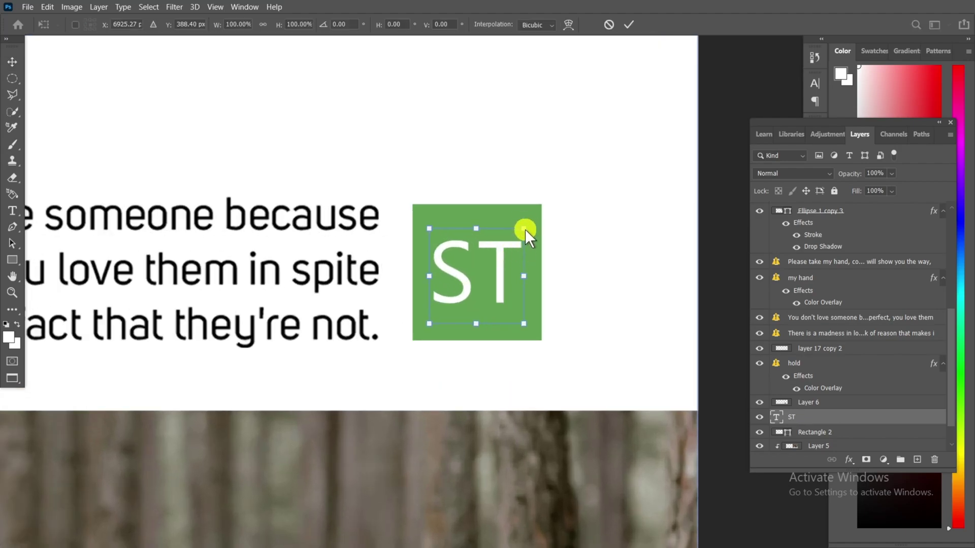
drag(525, 230, 536, 216)
drag(425, 326, 418, 334)
drag(536, 217, 542, 214)
click(628, 24)
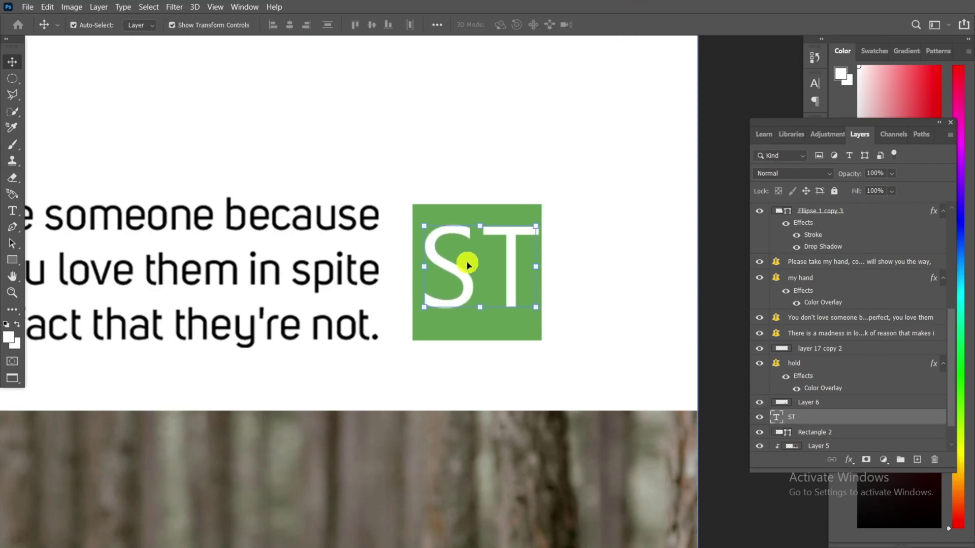
Step: Nudge the ST text down until it is vertically centred in the green square
key(Down)
key(Down)
key(Down)
key(Down)
key(Down)
key(Down)
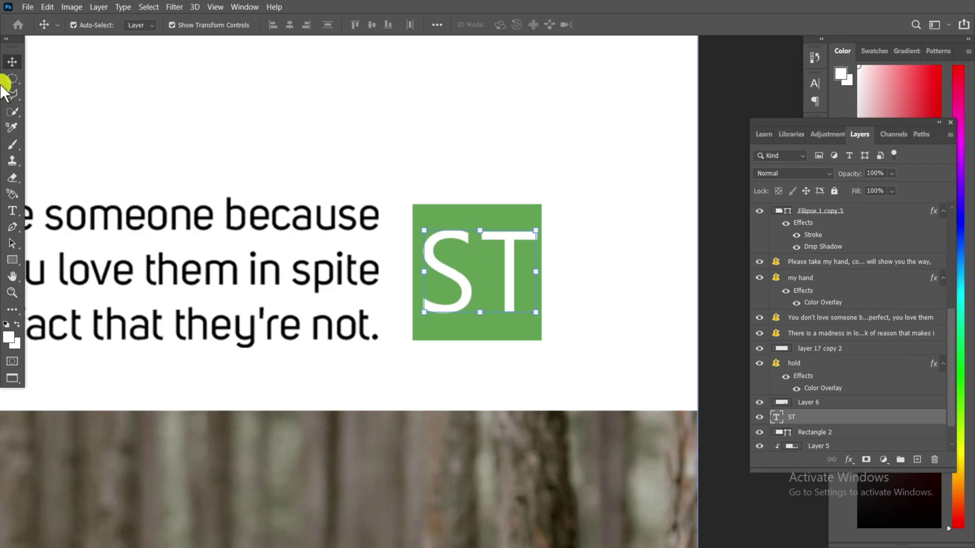
Step: Review the whole album spread in full screen without the interface, and return to the editing view
click(7, 83)
alt+scroll(424, 191, down, 8)
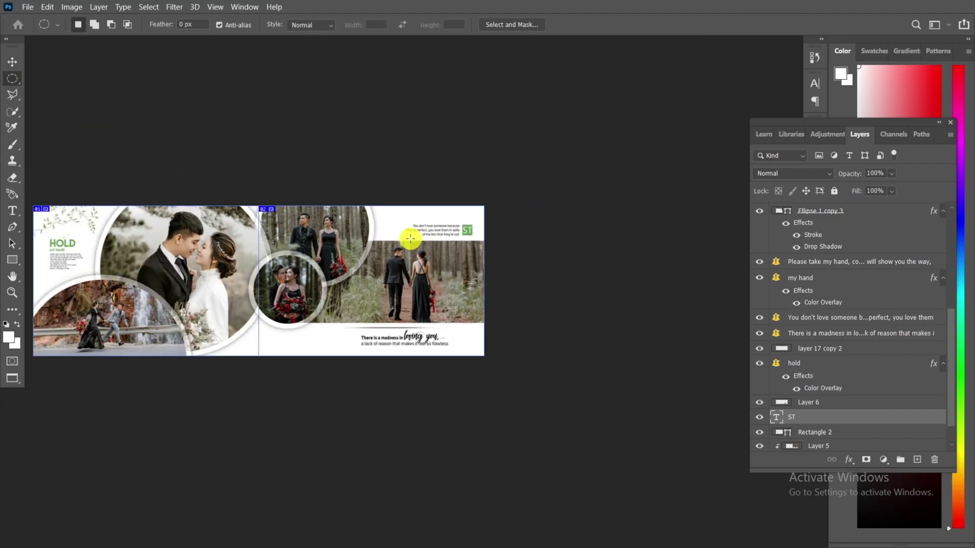
alt+scroll(120, 227, up, 2)
key(f)
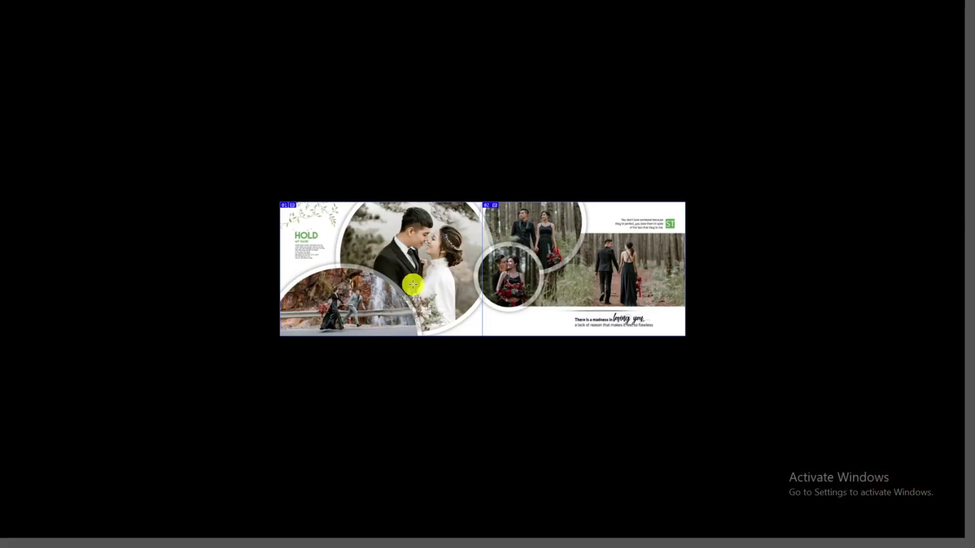
key(f)
key(Return)
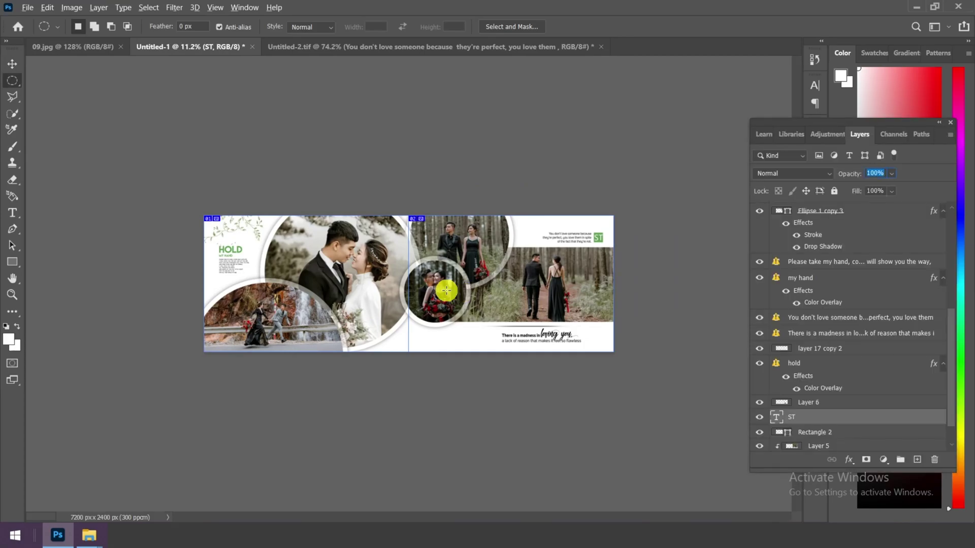
key(f)
Step: Move the "There is a madness in loving you" text block to the left beneath the forest photo
alt+scroll(738, 316, up, 5)
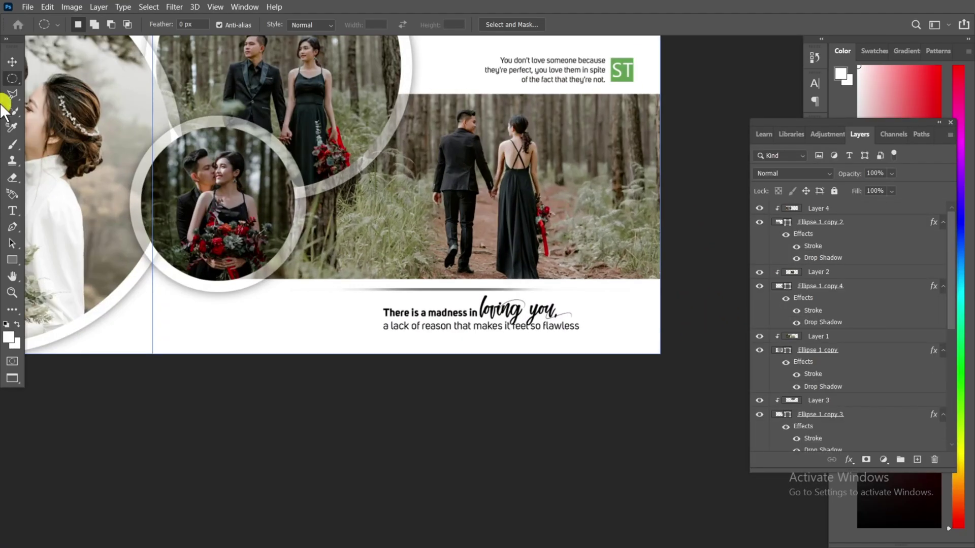
click(12, 63)
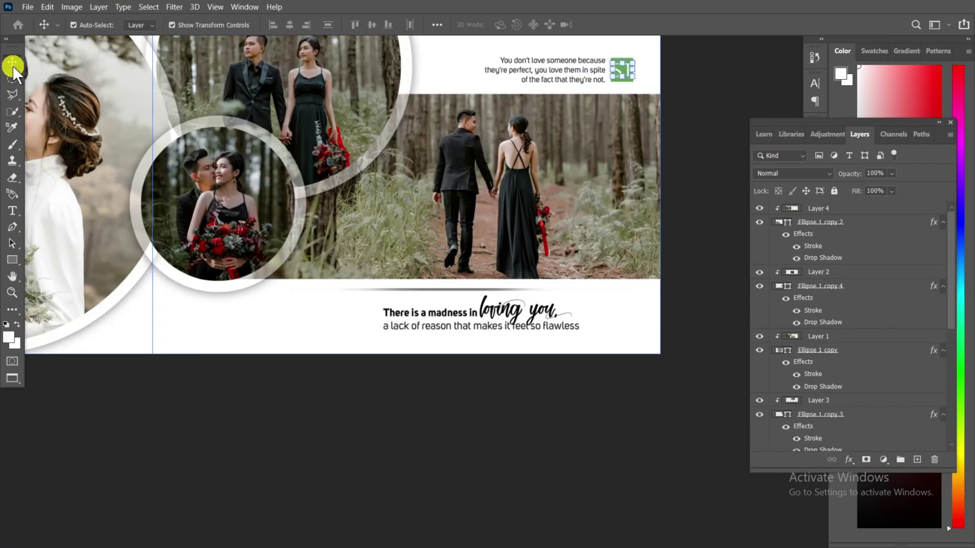
alt+scroll(299, 238, up, 2)
right_click(584, 337)
click(630, 341)
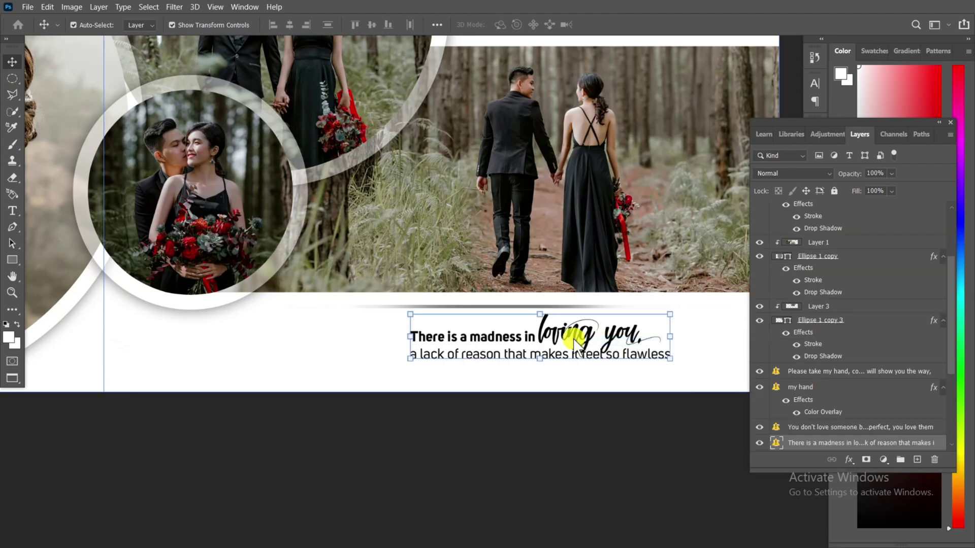
drag(575, 337, 505, 331)
scroll(448, 298, down, 2)
scroll(487, 304, up, 3)
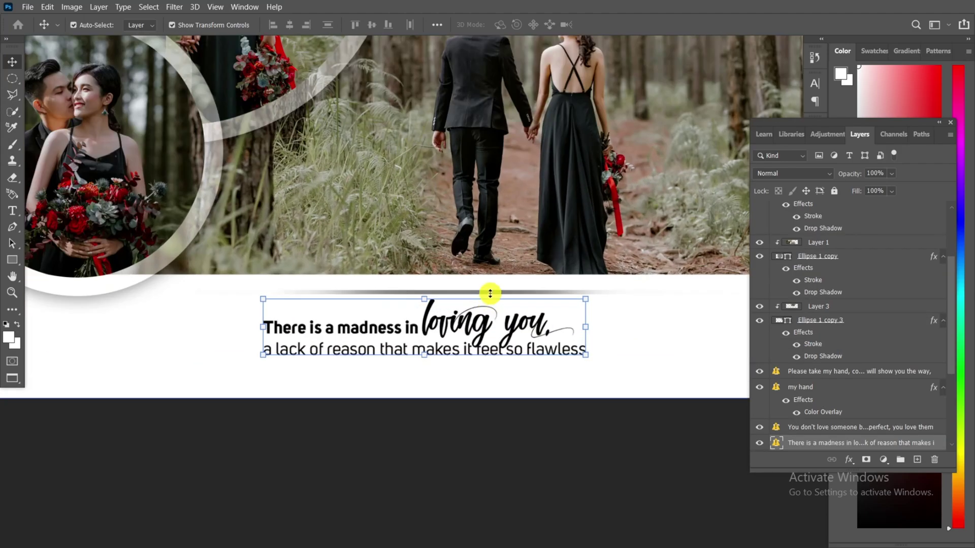
Step: Nudge the gradient line on Layer 6 up toward the forest photo and shift it right until it ends at the spread's right edge
alt+scroll(490, 294, up, 3)
right_click(492, 289)
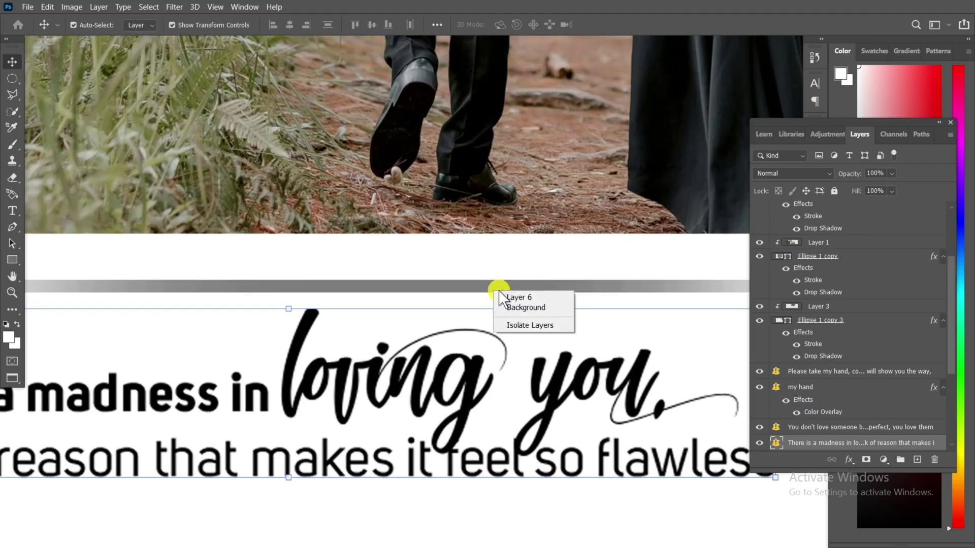
click(512, 297)
alt+scroll(492, 293, down, 3)
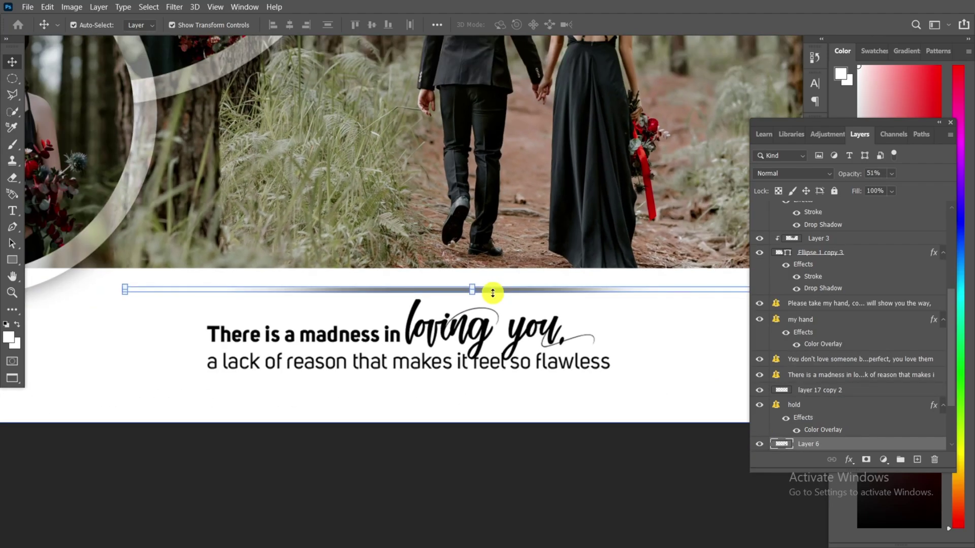
key(Up)
key(Up)
key(Up)
key(Up)
key(Up)
key(Up)
key(Up)
key(Up)
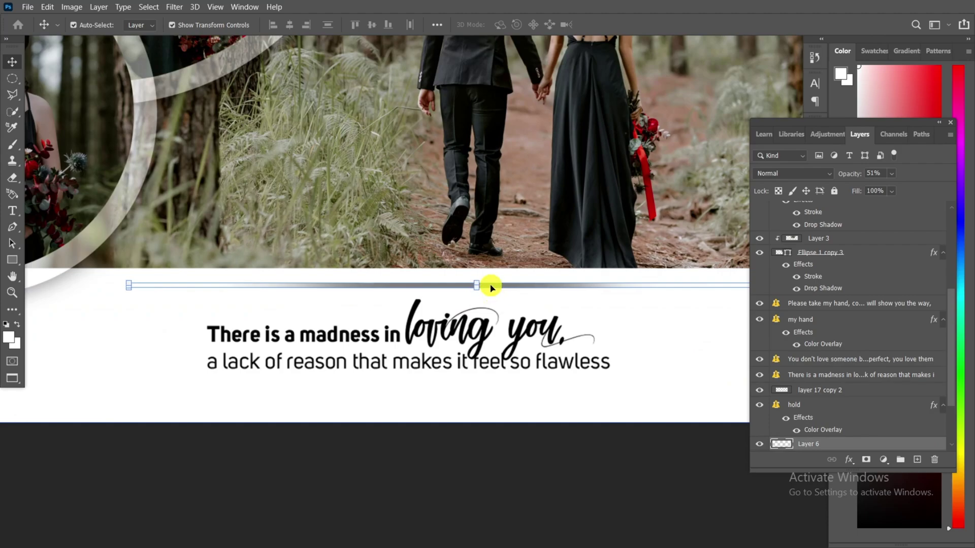
drag(490, 288, 556, 286)
alt+scroll(502, 310, down, 3)
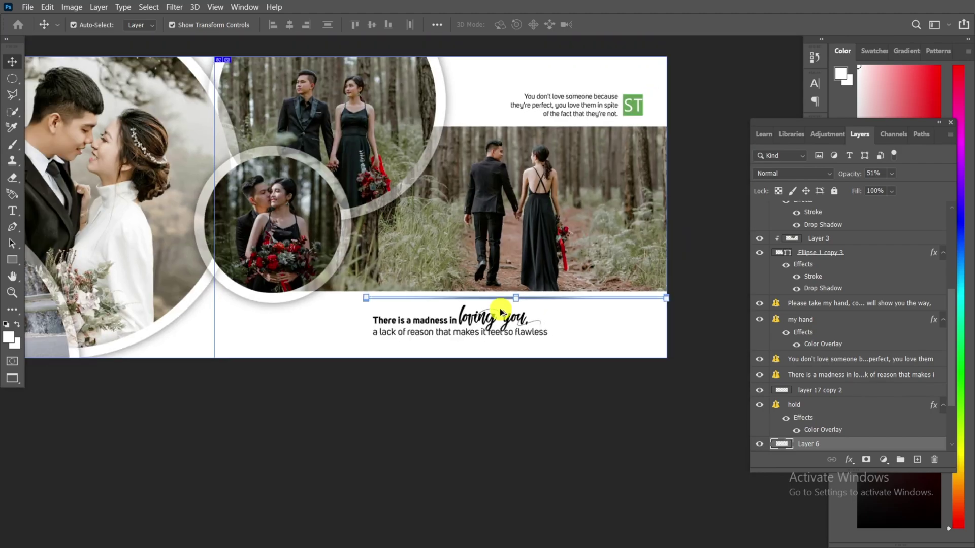
Step: Nudge the "There is a madness in loving you" text block slightly right and up beneath the gradient line
alt+scroll(530, 306, up, 1)
scroll(533, 307, down, 1)
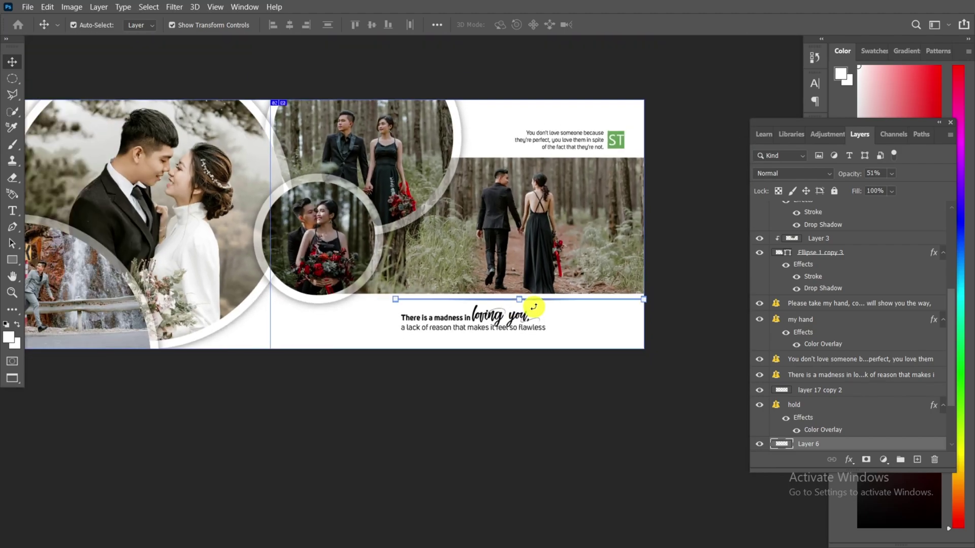
click(498, 336)
drag(415, 333, 418, 332)
alt+scroll(457, 354, down, 3)
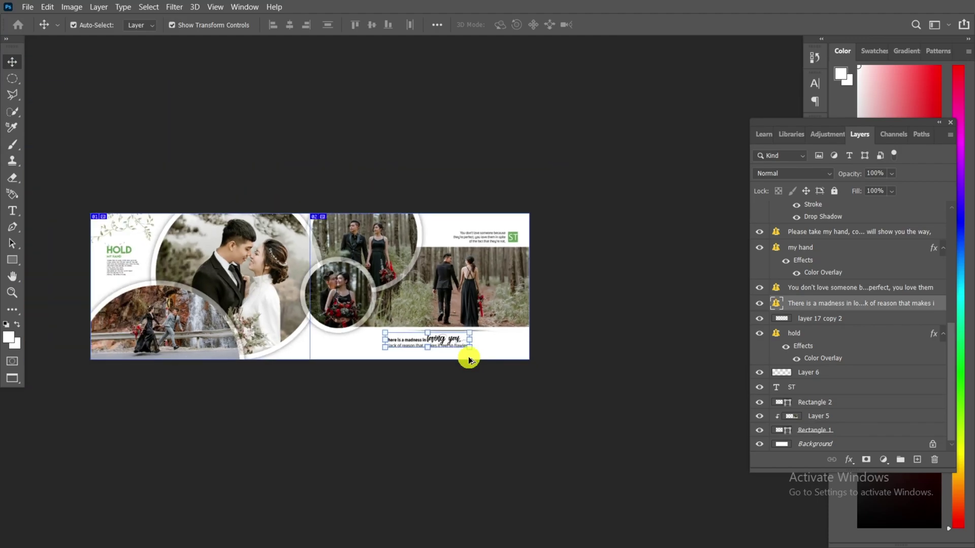
Step: Leave full screen mode, switch to the Untitled-2.tif document and set its layer filter to Kind
alt+scroll(442, 355, up, 1)
key(f)
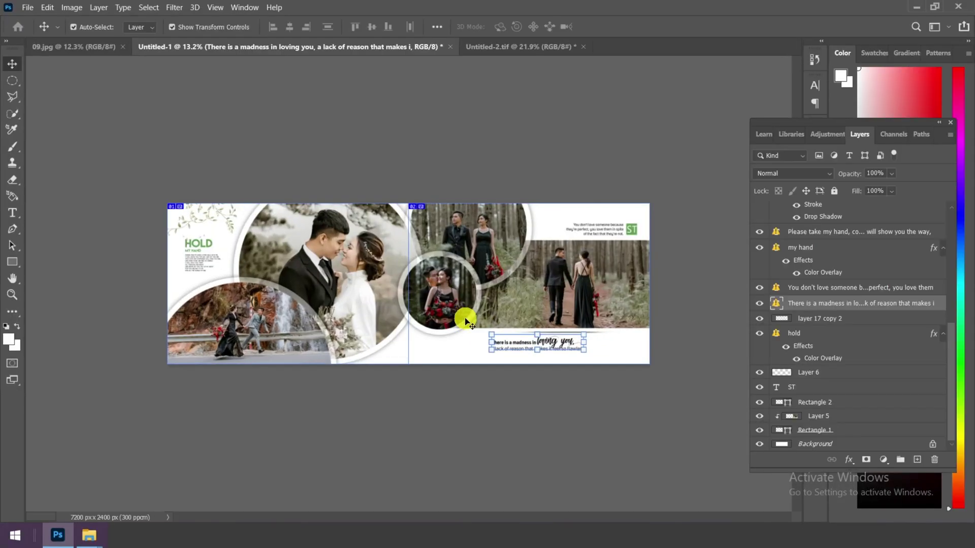
click(514, 48)
alt+scroll(540, 235, up, 5)
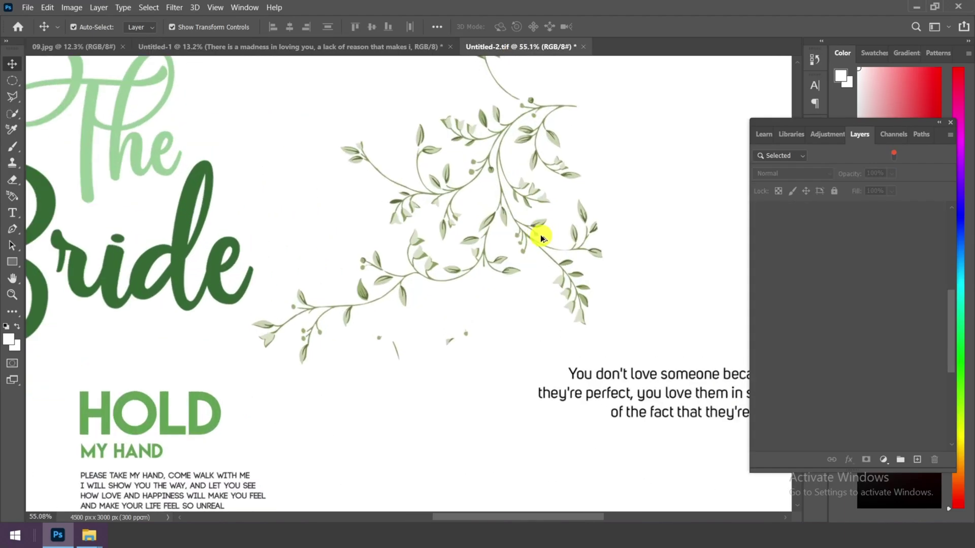
click(788, 155)
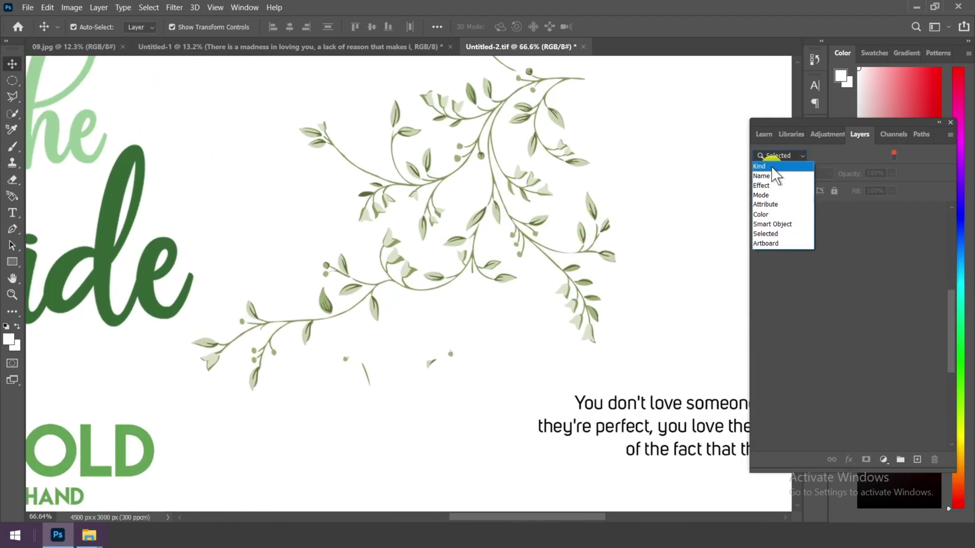
click(771, 166)
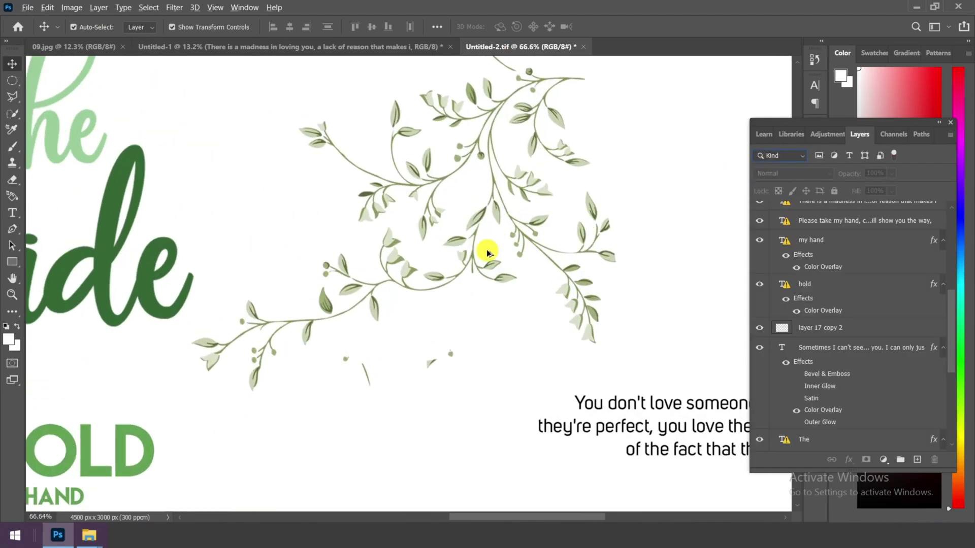
Step: Copy the leafy branch on layer 17 copy 2 from Untitled-2.tif into the lower-right corner of the Untitled-1 spread
right_click(583, 239)
click(594, 240)
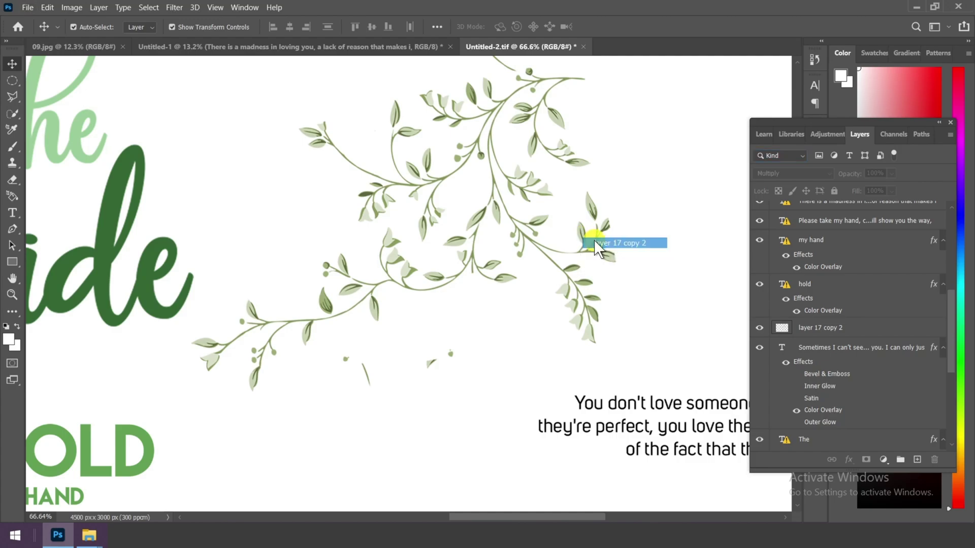
drag(587, 239, 599, 292)
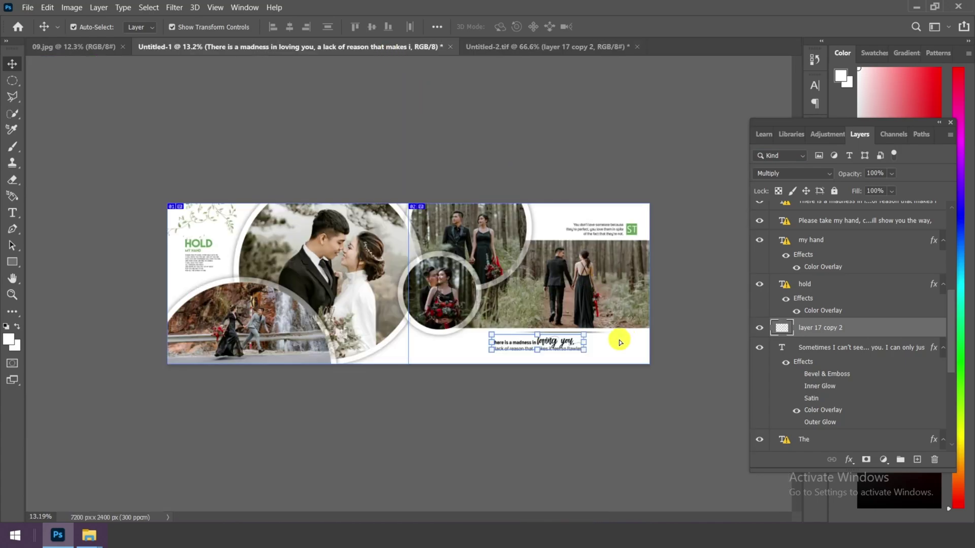
drag(621, 343, 620, 343)
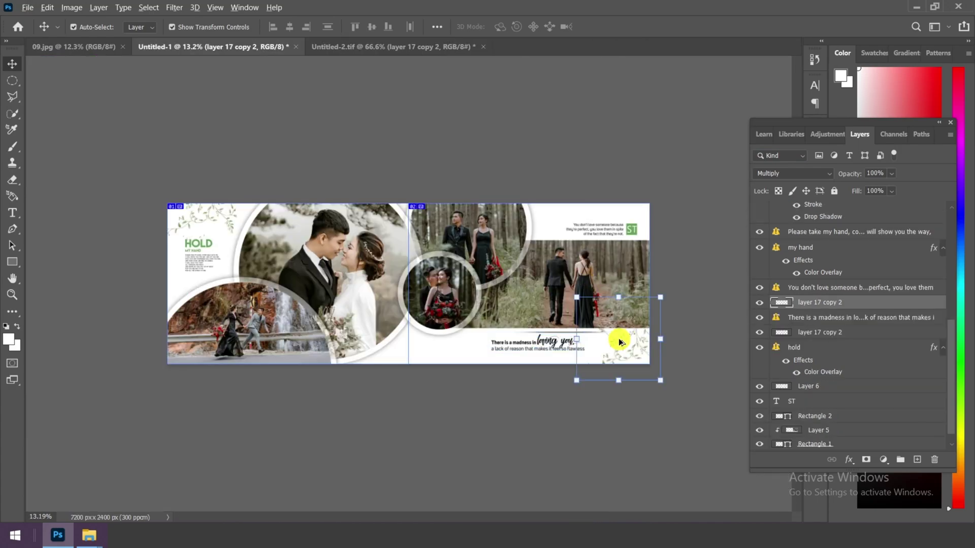
Step: Rotate the corner branch about 54 degrees, flip it vertically and shift it toward the spread's lower-right corner
scroll(620, 341, down, 1)
click(625, 346)
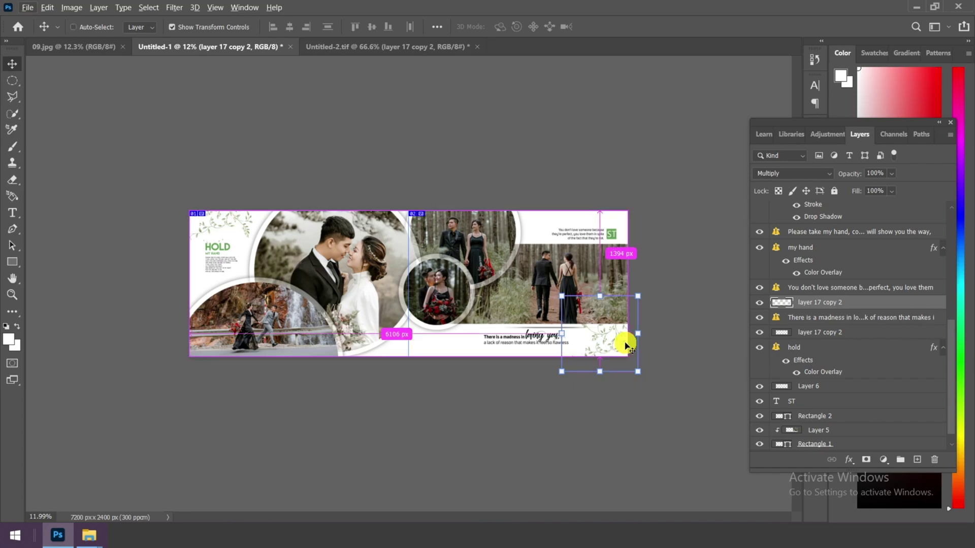
drag(655, 305, 677, 360)
drag(611, 341, 633, 357)
scroll(627, 352, up, 3)
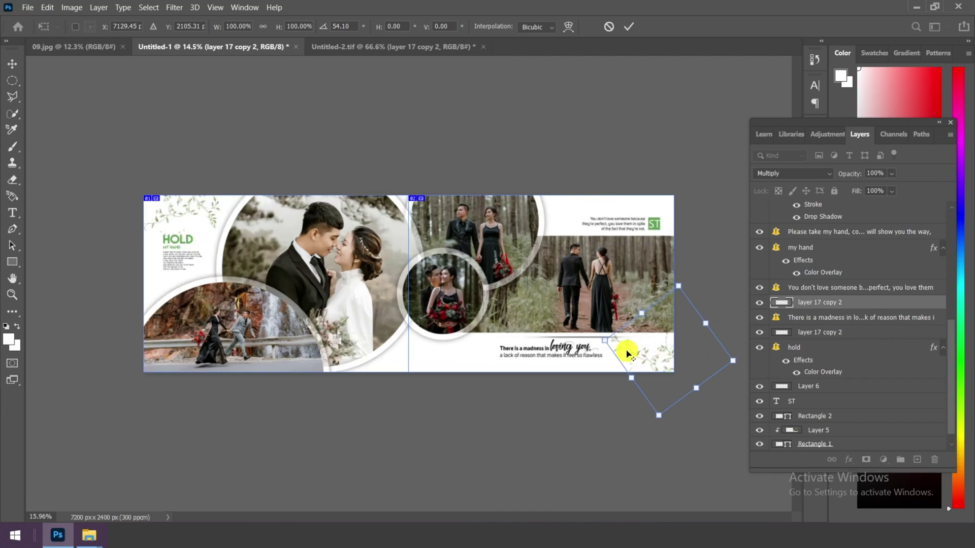
scroll(662, 363, down, 2)
right_click(658, 358)
click(733, 349)
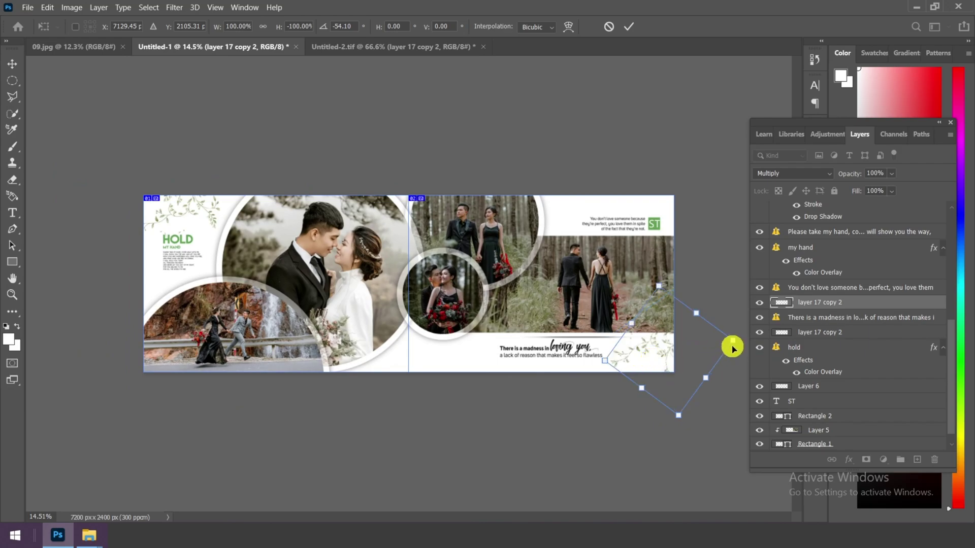
drag(653, 354, 654, 355)
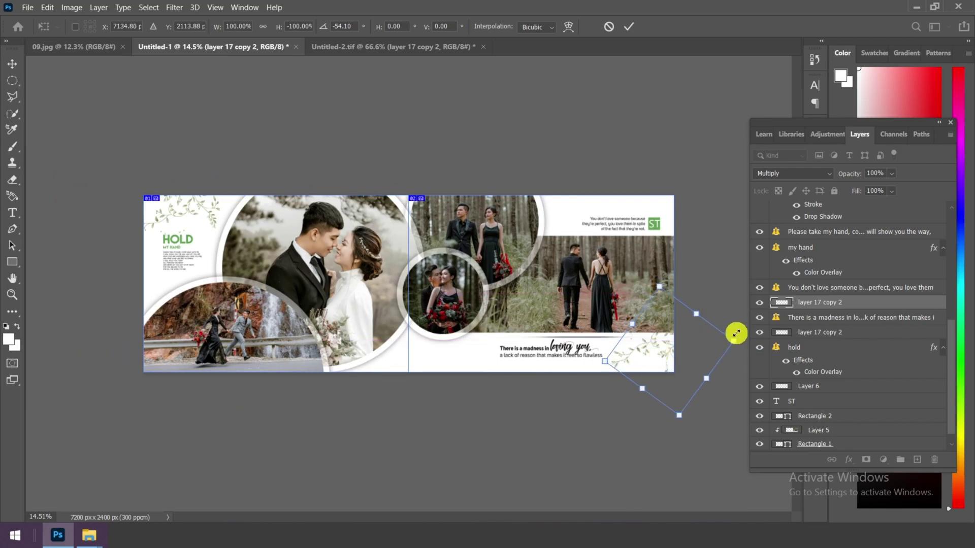
Step: Turn the flipped branch to about -12 degrees and position it in the white strip right of the "loving you" text
drag(737, 333, 724, 391)
drag(658, 346, 657, 365)
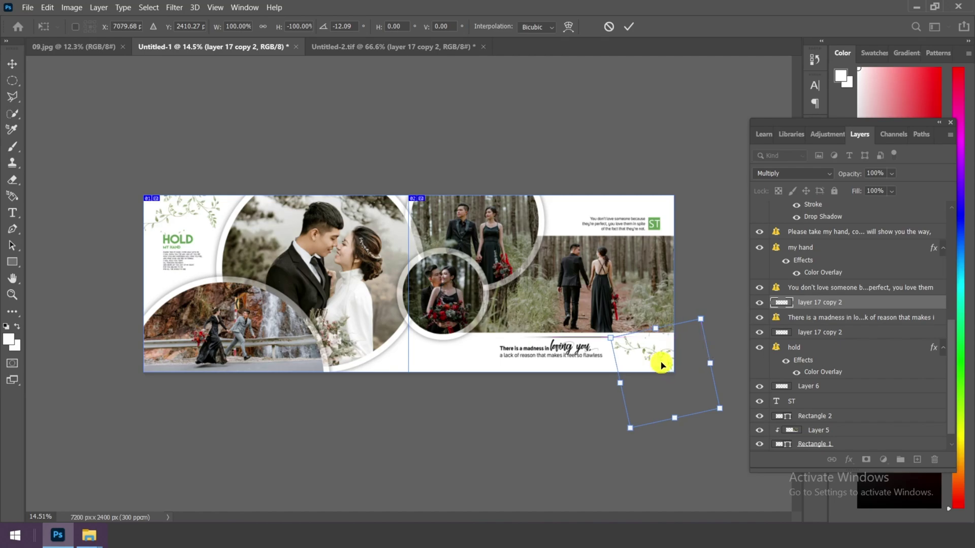
scroll(679, 367, up, 2)
scroll(648, 348, down, 1)
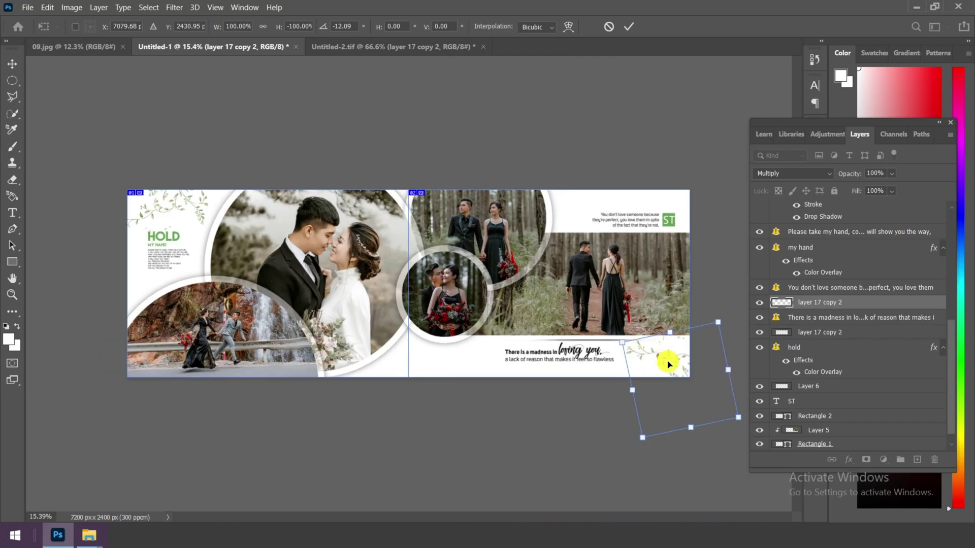
drag(666, 364, 665, 357)
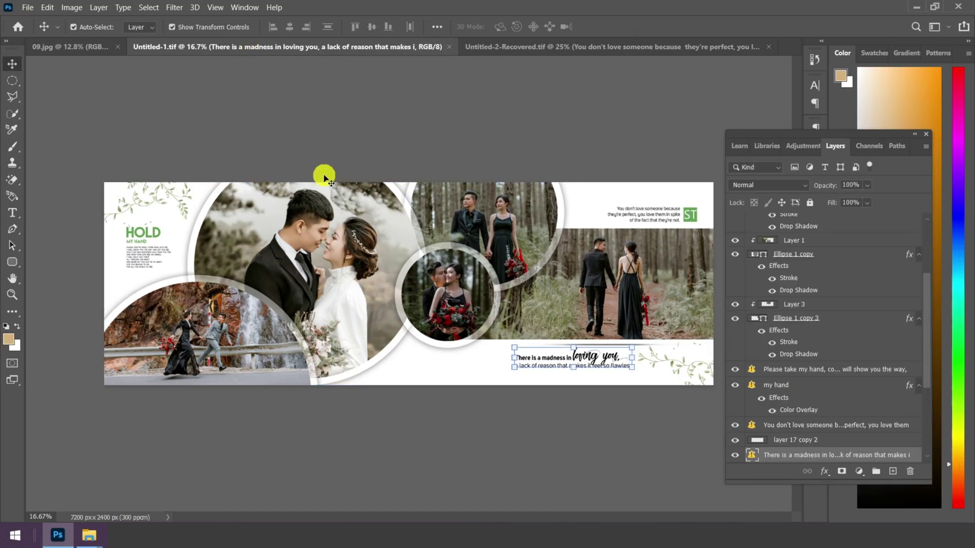
Step: Copy the leafy branch on layer 17 copy 2 from Untitled-2-Recovered.tif into Untitled-1.tif beneath the small round photo
click(586, 51)
scroll(538, 215, up, 1)
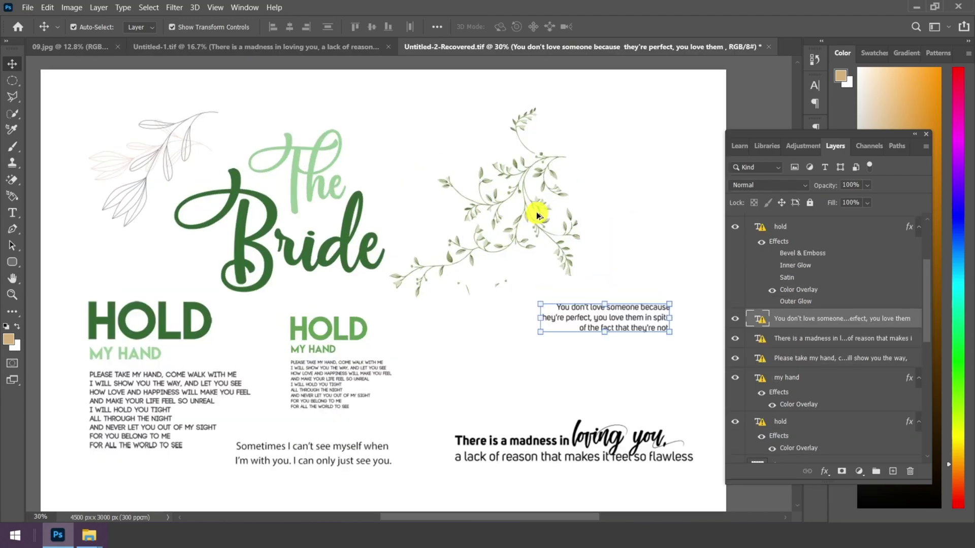
scroll(542, 216, up, 3)
right_click(540, 204)
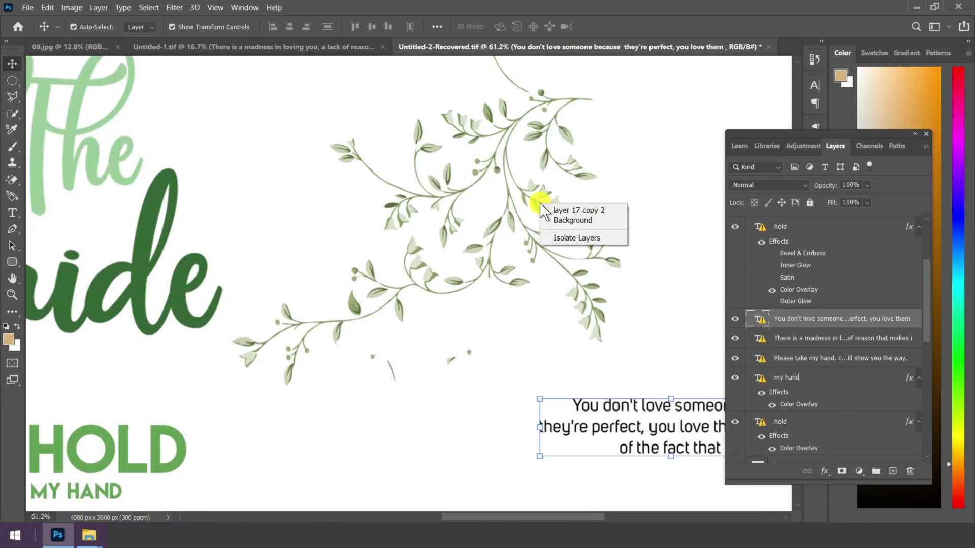
click(573, 210)
drag(544, 200, 448, 387)
Step: Enlarge the new branch to about 119% and shift it up and left under the small round photo
scroll(468, 370, up, 2)
key(ctrl+t)
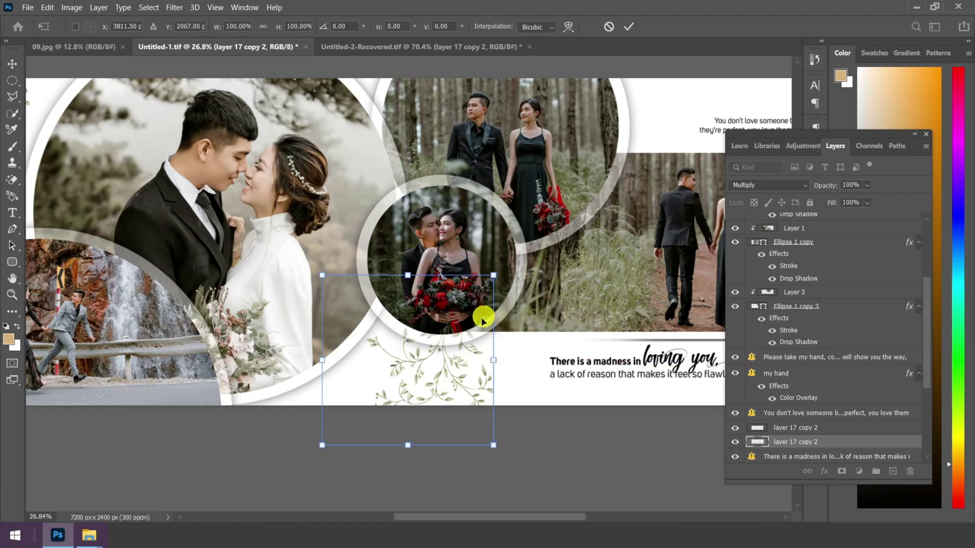
drag(494, 275, 516, 254)
drag(322, 251, 314, 242)
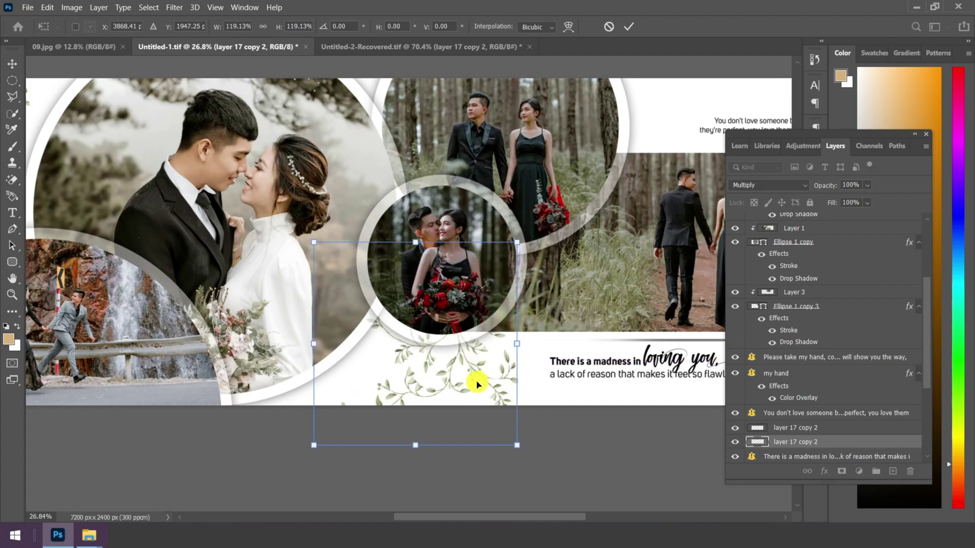
mouse_move(477, 384)
mouse_down()
mouse_move(464, 387)
mouse_move(468, 377)
mouse_up()
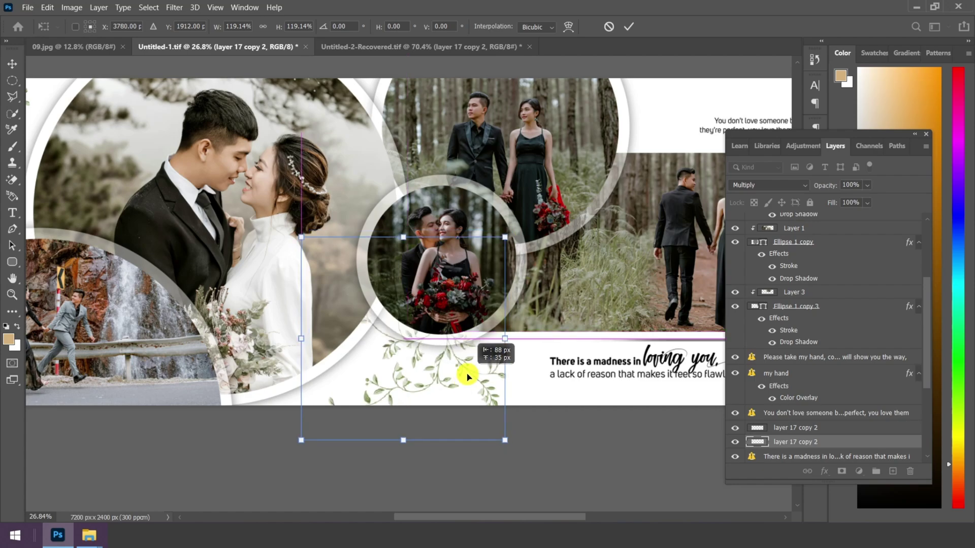
click(634, 25)
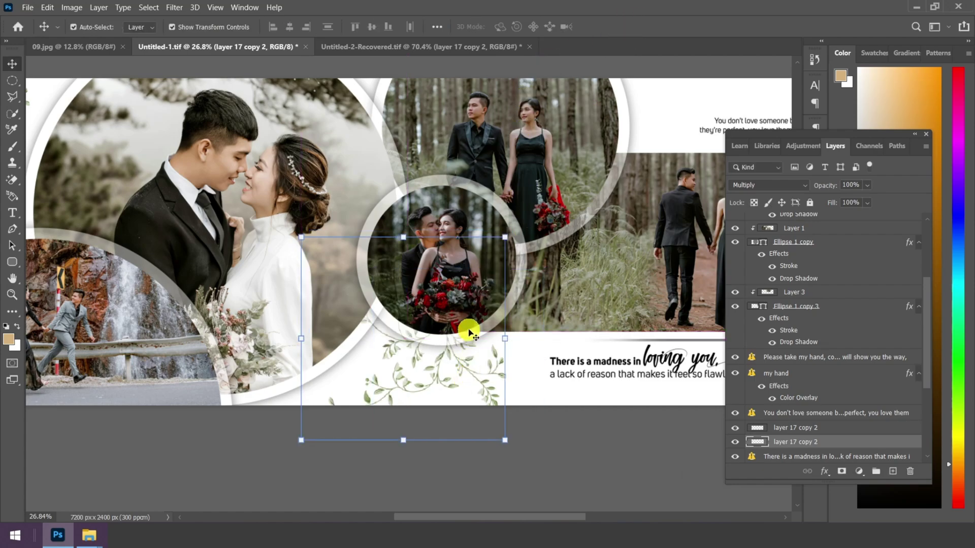
Step: Duplicate the branch under the round photo and place the copy behind the photos, in the white strip beside the "You don't love someone" quote
scroll(472, 373, down, 4)
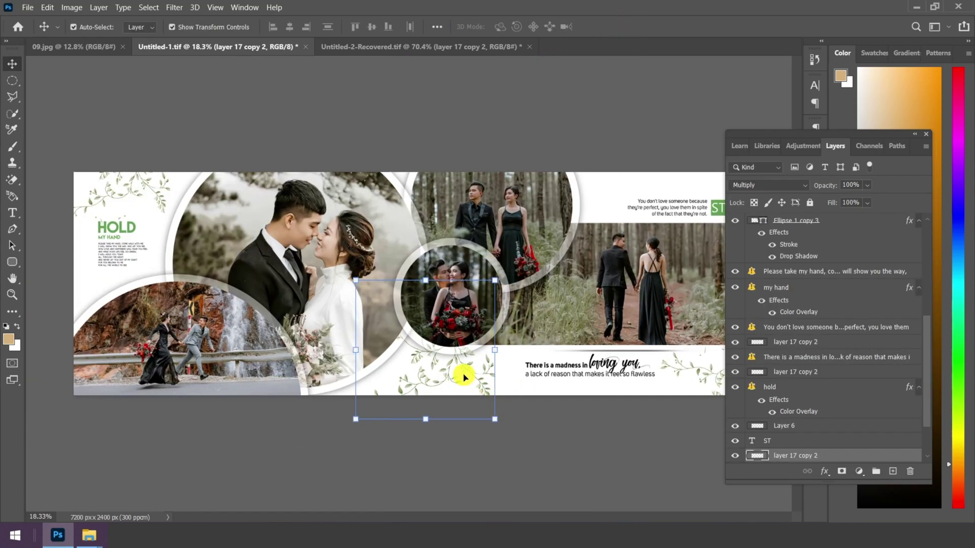
right_click(867, 457)
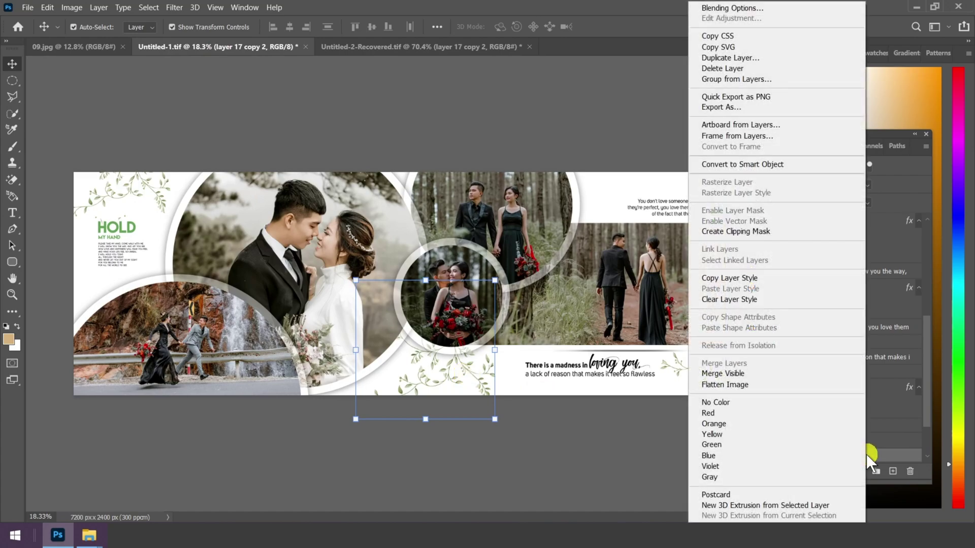
click(727, 58)
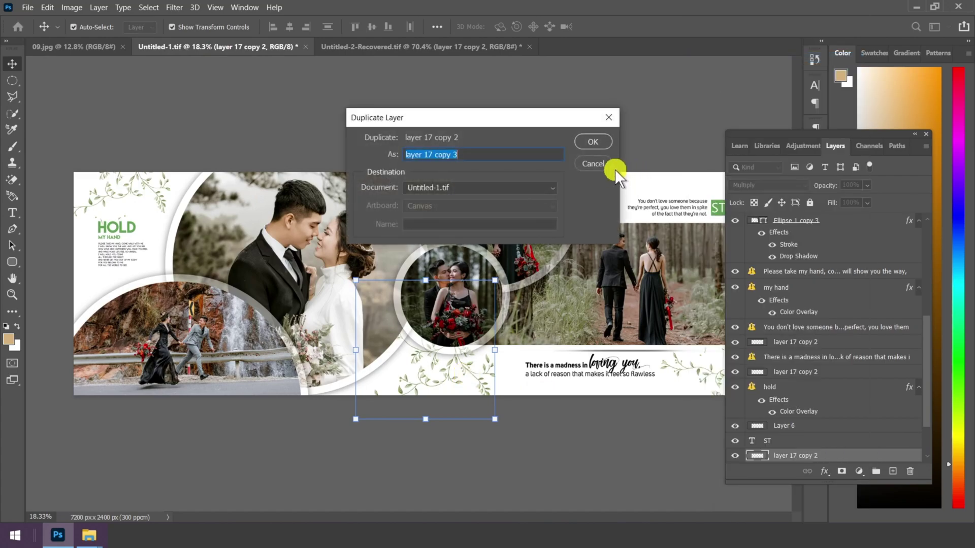
click(604, 142)
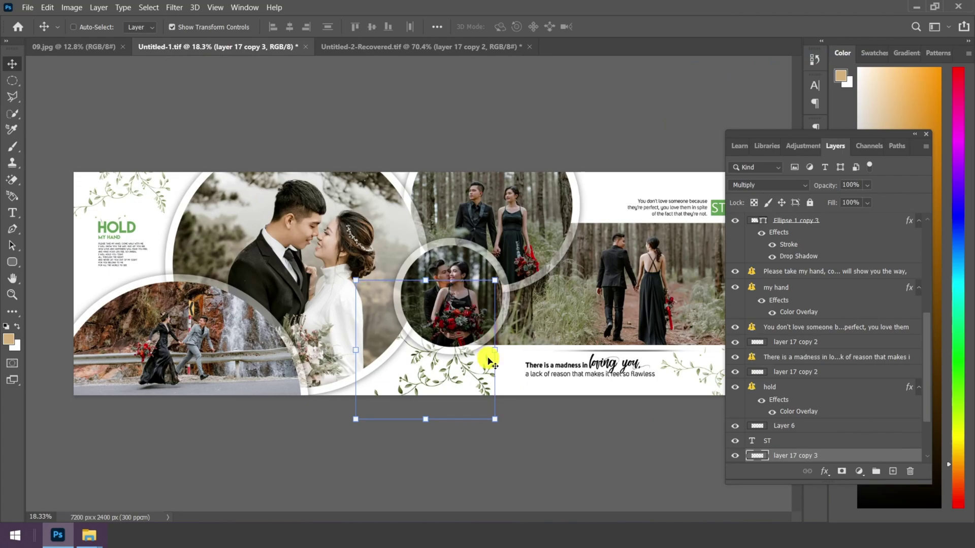
drag(488, 362, 603, 239)
click(629, 27)
Step: Duplicate the branch beside the quote and move the copy down over the small round photo, rotated to about -83 degrees
click(675, 204)
scroll(675, 204, up, 3)
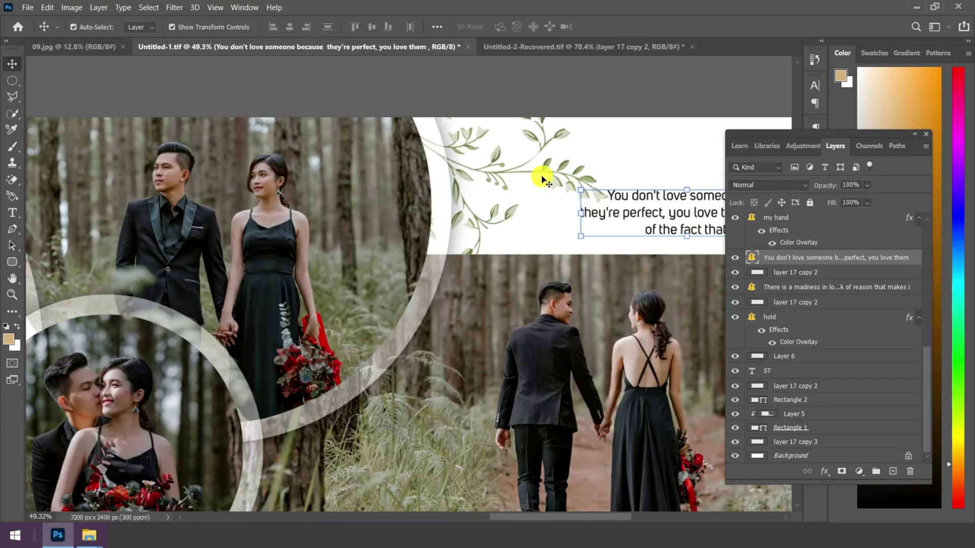
scroll(606, 189, up, 5)
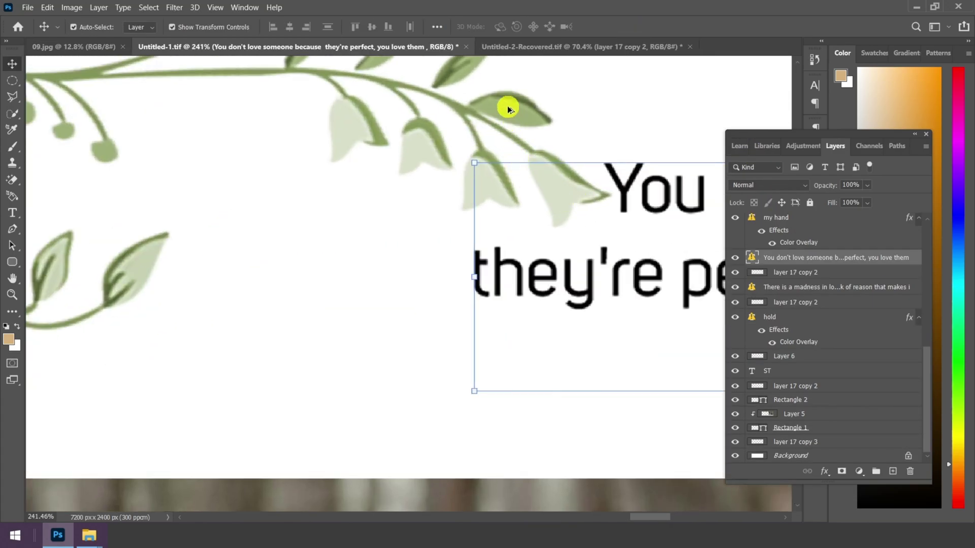
scroll(508, 109, up, 2)
right_click(507, 107)
click(539, 109)
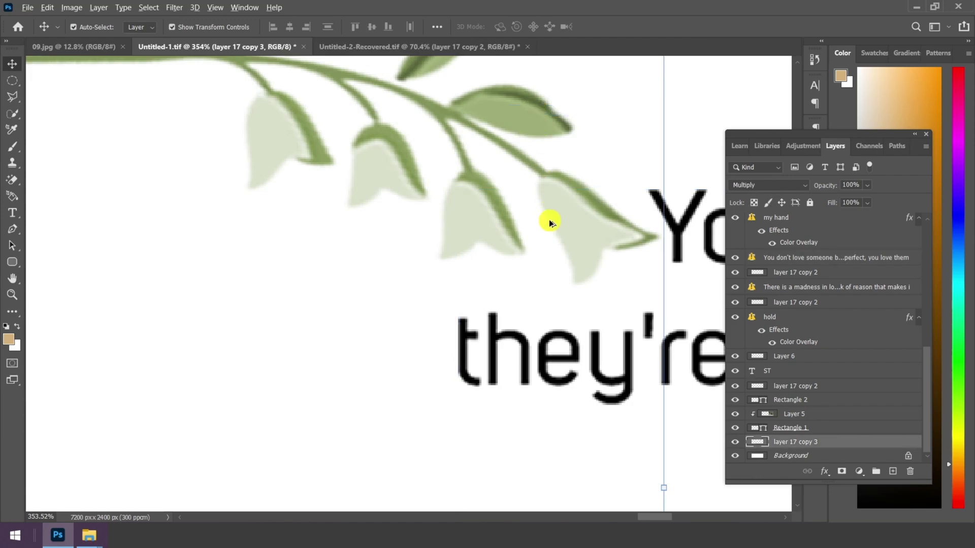
scroll(550, 223, down, 10)
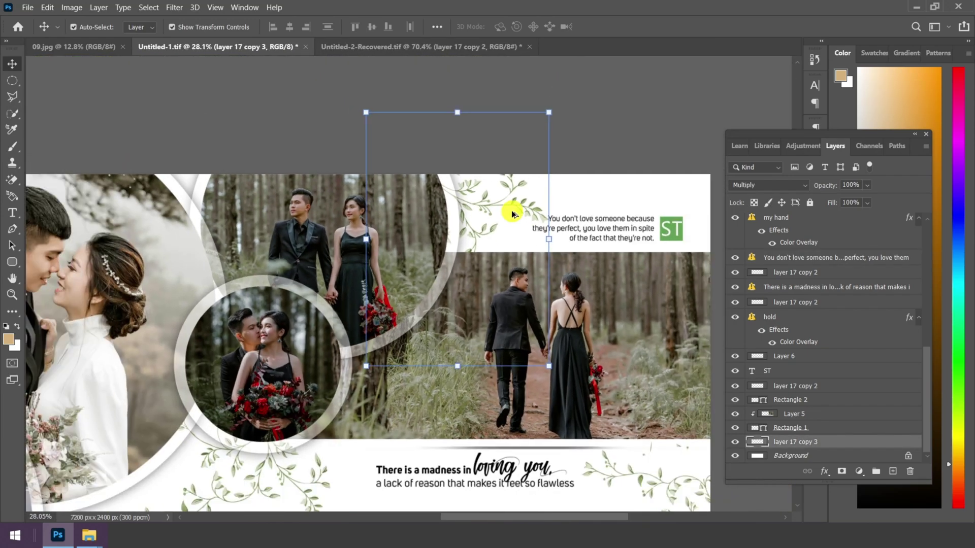
right_click(800, 441)
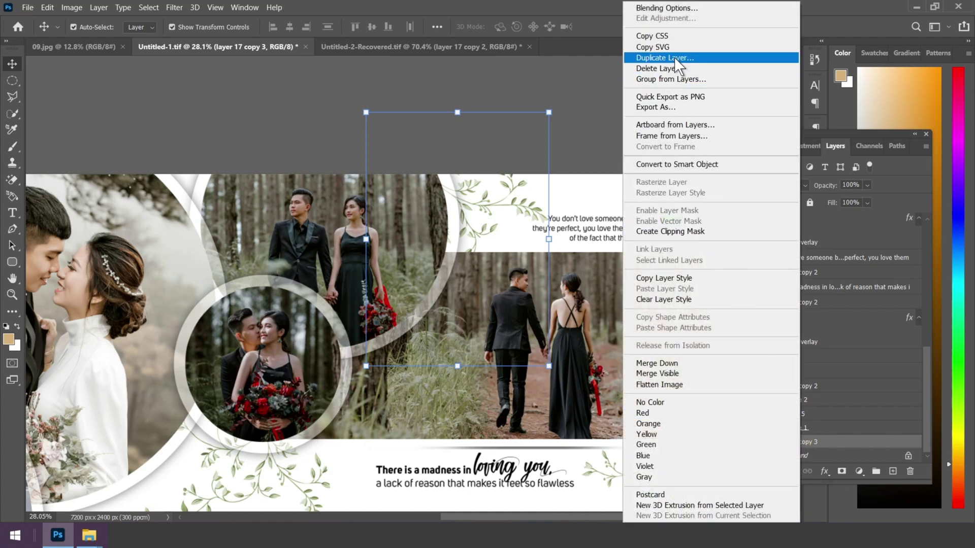
click(675, 57)
click(597, 136)
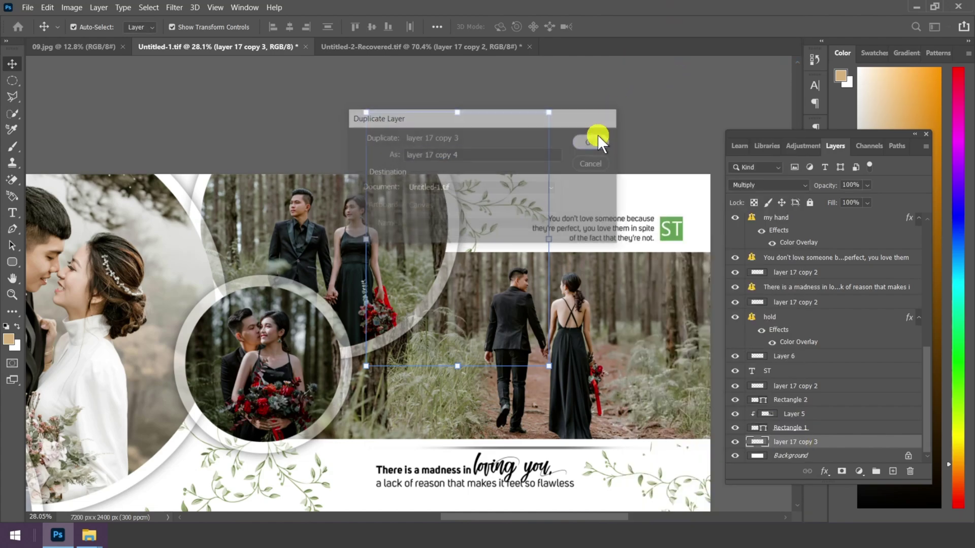
drag(518, 208, 421, 387)
drag(471, 282, 391, 395)
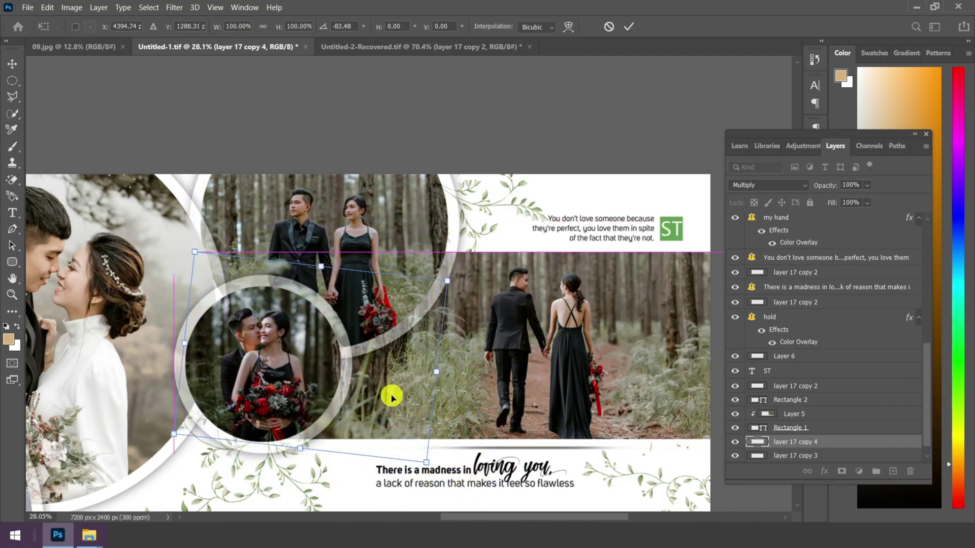
Step: Clip the copied branch layer to the forest walking photo by moving it directly above Layer 5, and enlarge the branch to about 125%
drag(828, 444, 831, 403)
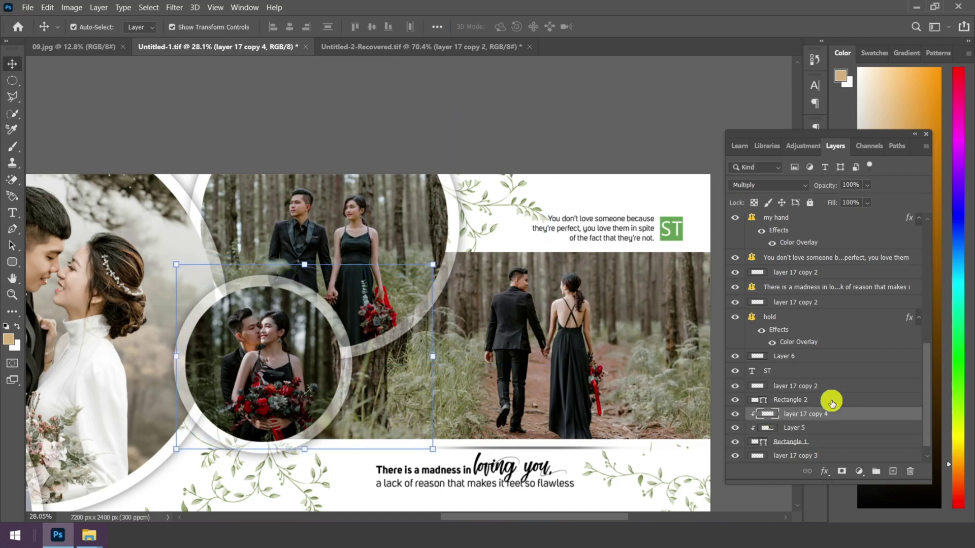
drag(432, 264, 464, 226)
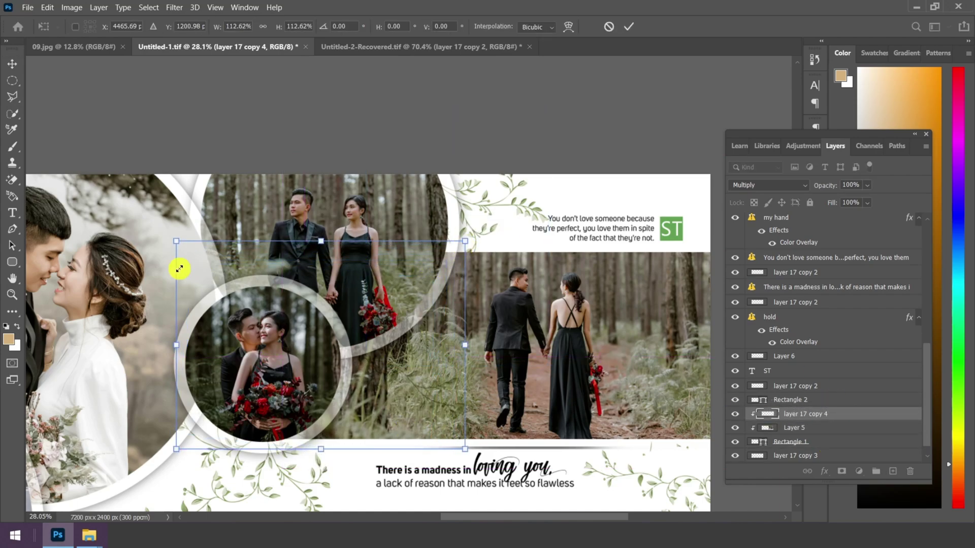
drag(176, 242, 134, 225)
Step: Flip the clipped branch vertically, rotate it to about 7 degrees and position it beside the small round photo
drag(433, 400, 450, 464)
right_click(415, 399)
click(433, 377)
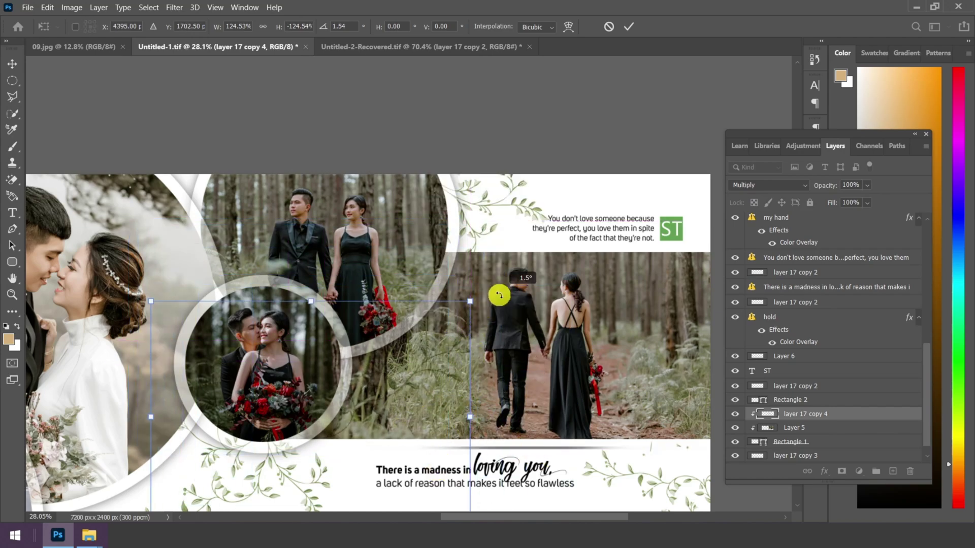
drag(499, 294, 406, 386)
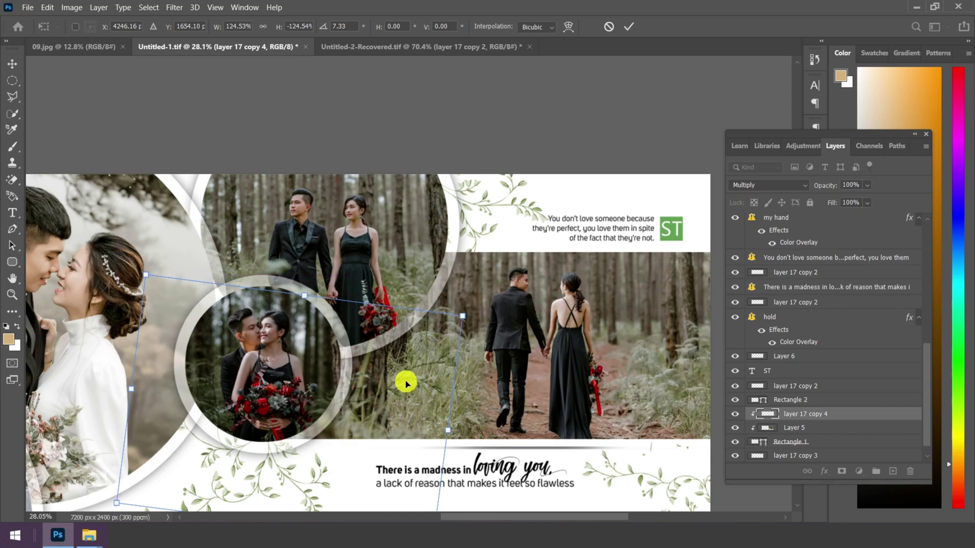
click(628, 26)
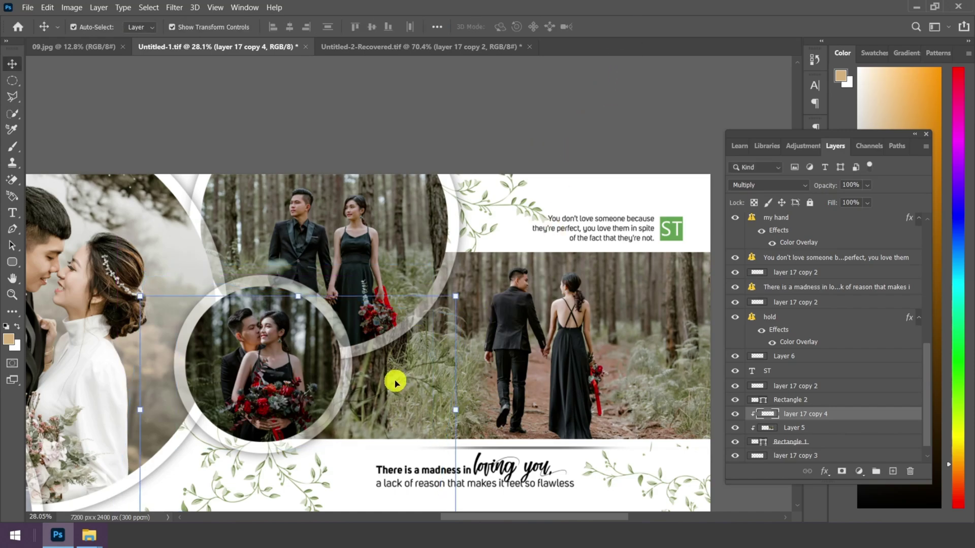
Step: Add a white (ffffff) Color Overlay in Normal blend mode to the clipped branch layer
click(825, 470)
click(863, 352)
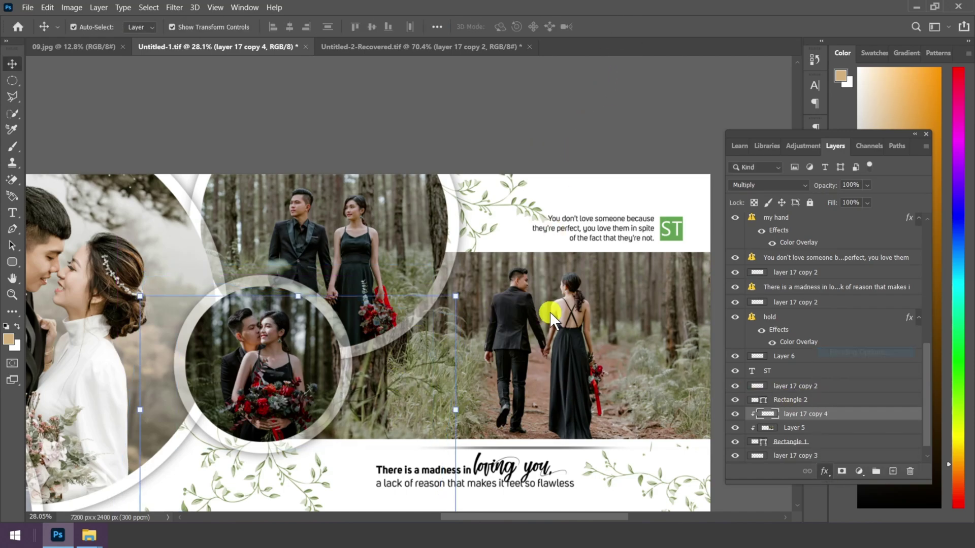
drag(459, 213, 682, 104)
click(543, 278)
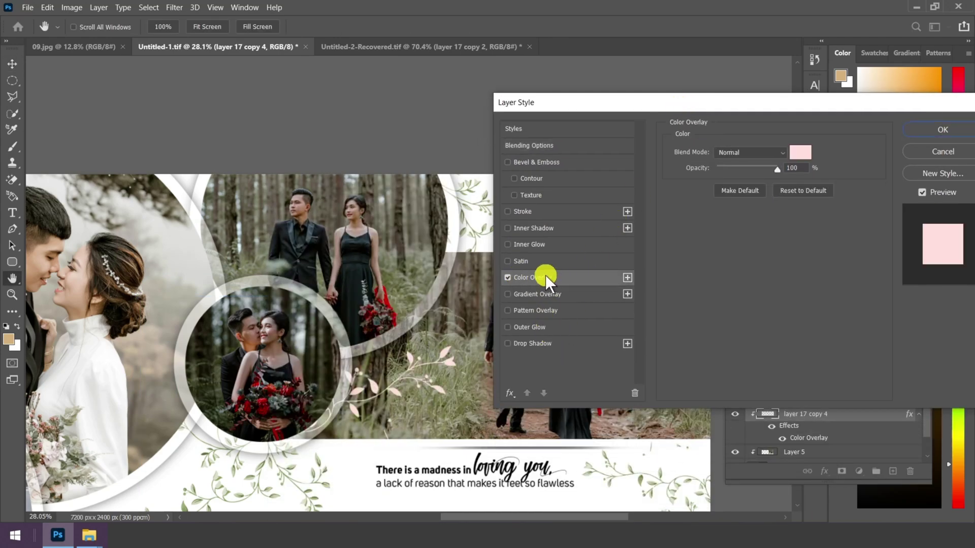
click(793, 154)
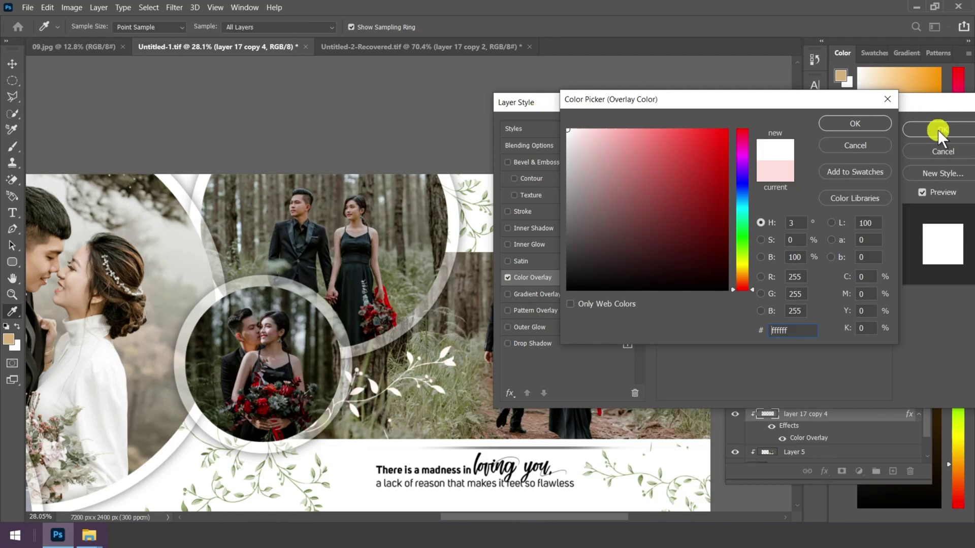
click(856, 124)
click(940, 131)
Step: Enlarge the white branch to about 103.5%, rotate it to about 11 degrees and set it against the small round photo's edge
scroll(429, 317, down, 1)
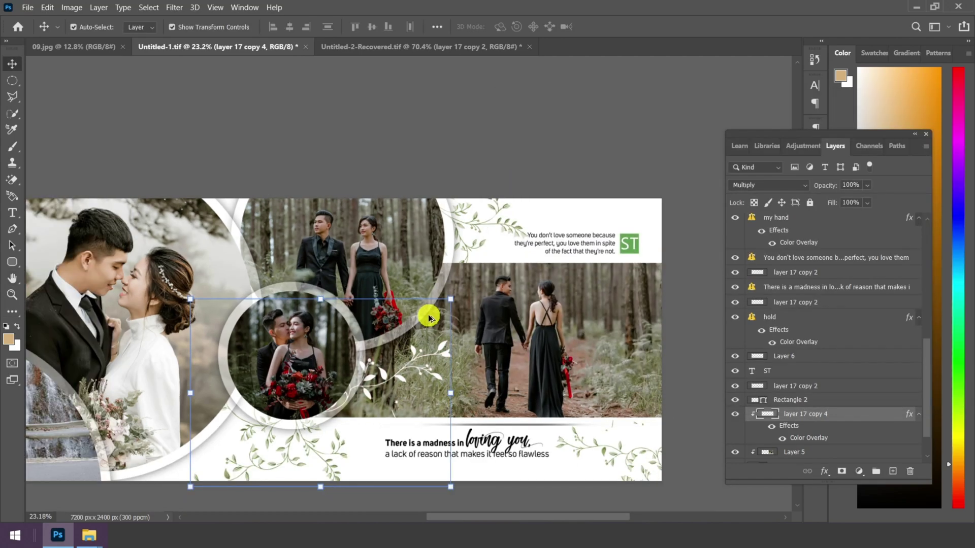
key(ctrl+t)
drag(450, 299, 496, 337)
drag(413, 397, 396, 394)
drag(498, 318, 495, 311)
drag(404, 390, 396, 393)
drag(494, 338, 495, 333)
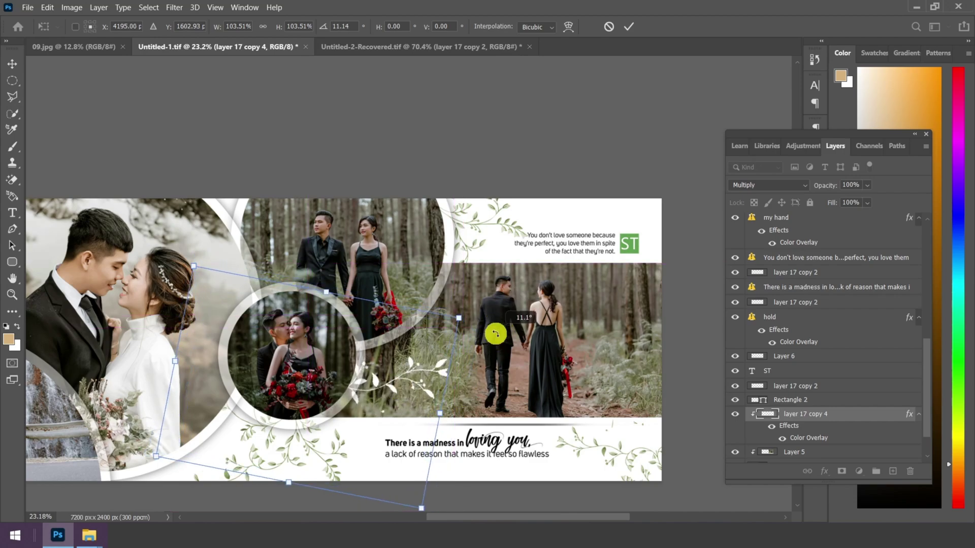
click(628, 27)
Step: Switch to the Rectangular Marquee tool and review the whole album spread in full-screen mode
click(12, 81)
key(ctrl+0)
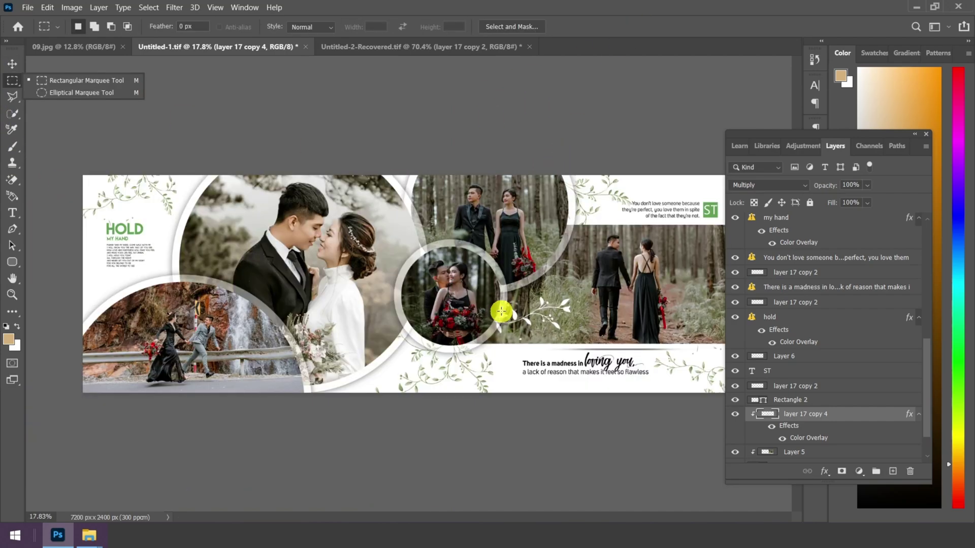
click(81, 81)
scroll(609, 275, down, 1)
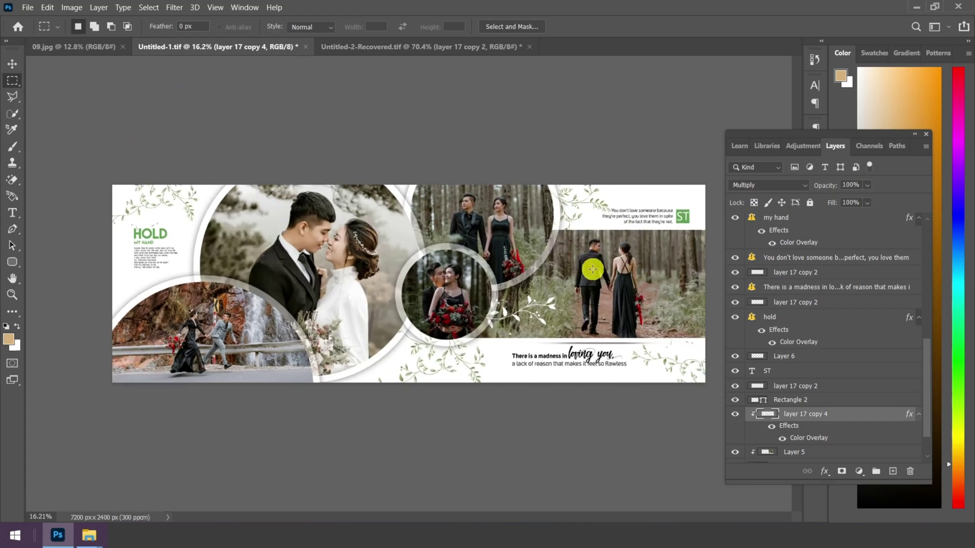
key(f)
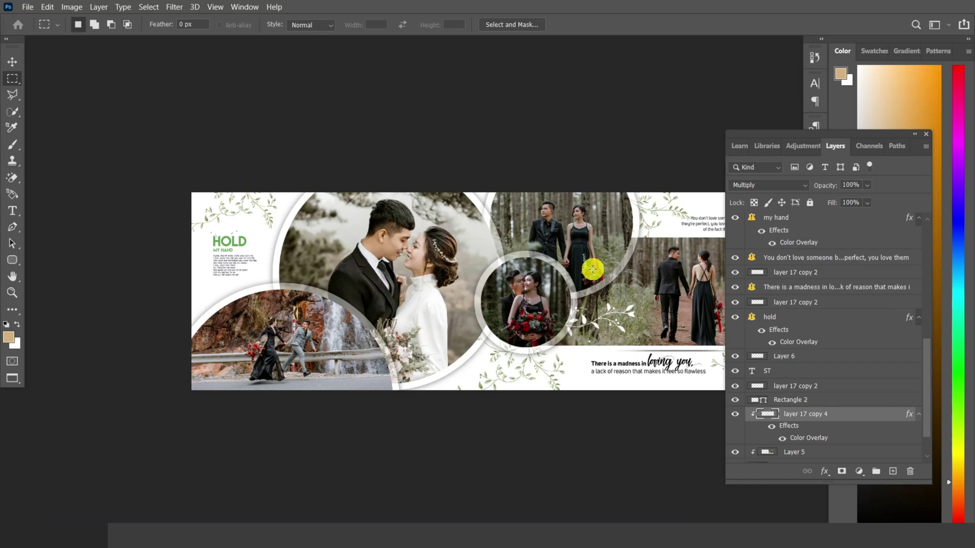
key(f)
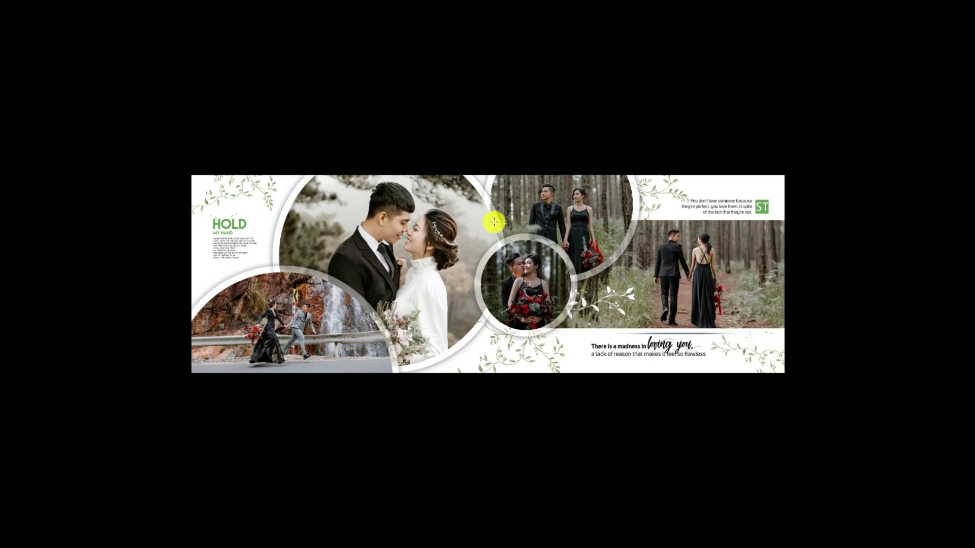